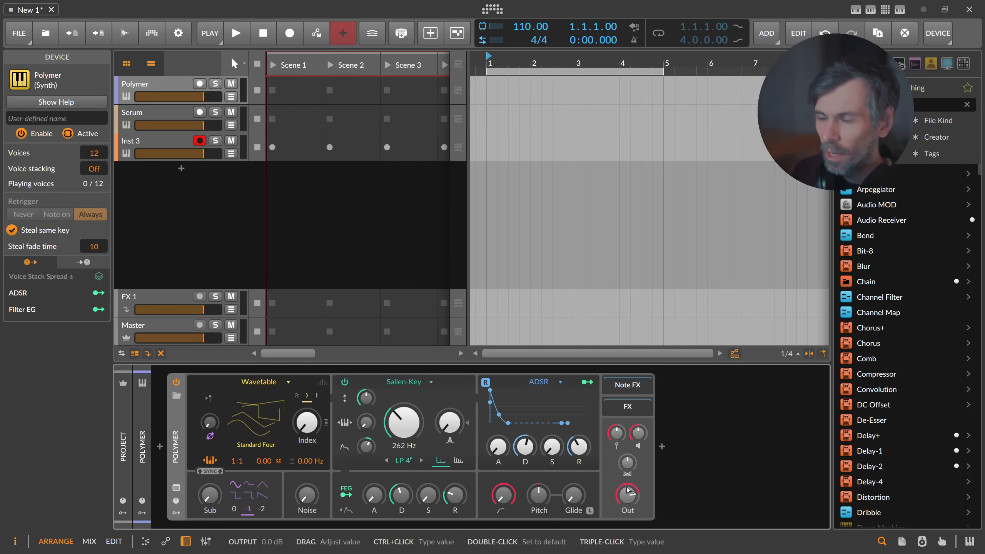
Look at Polymer's modulator slots, and try the Sine oscillator before restoring Wavetable.
{"action": "left_click", "coordinate": [177, 513]}
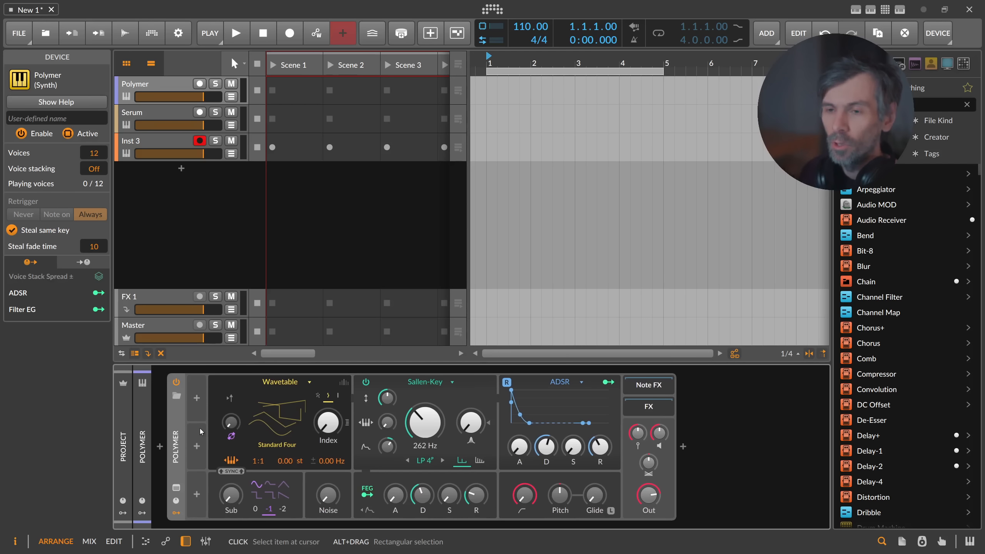
{"action": "scroll", "coordinate": [233, 462], "scroll_direction": "down", "scroll_amount": 1}
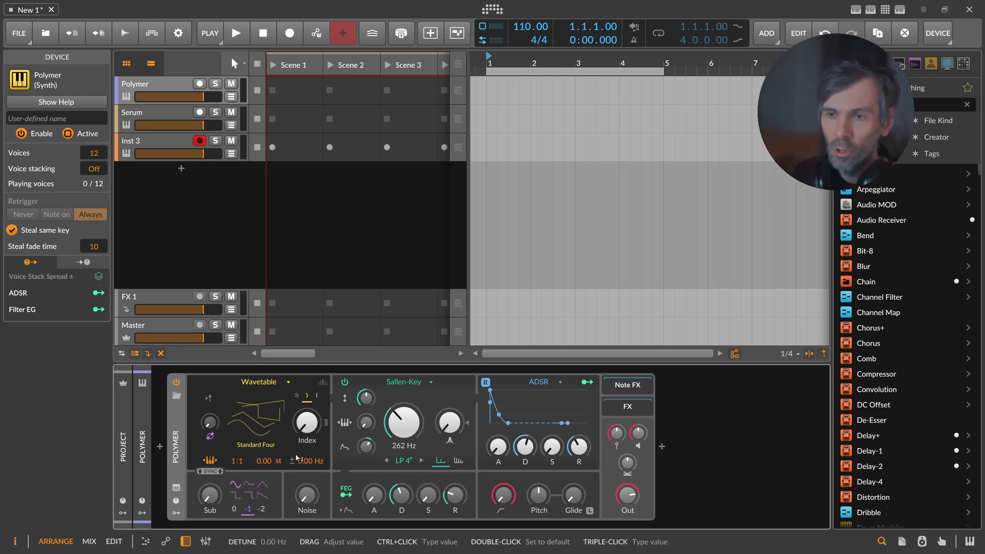
{"action": "left_click", "coordinate": [283, 381]}
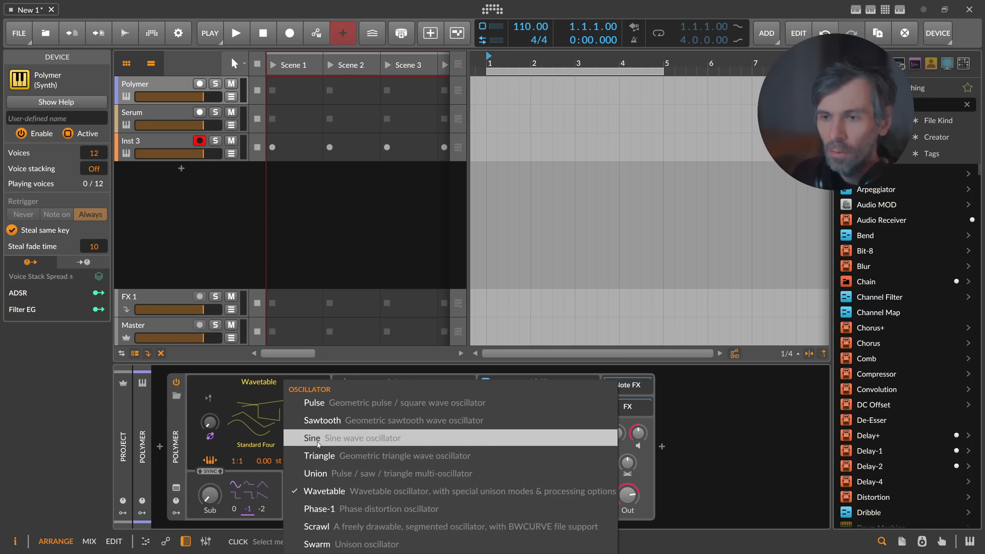
{"action": "left_click", "coordinate": [317, 443]}
{"action": "left_click", "coordinate": [290, 386]}
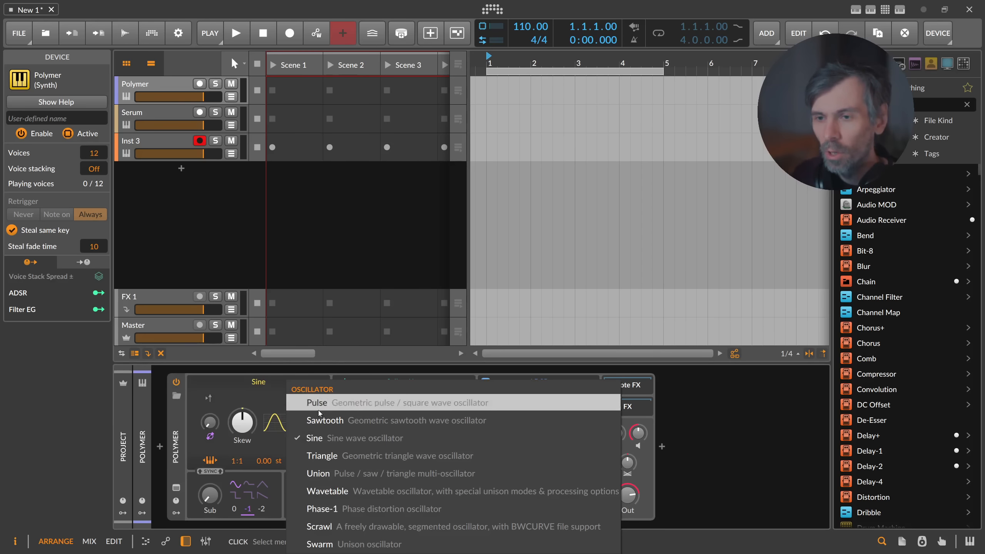
{"action": "left_click", "coordinate": [325, 491]}
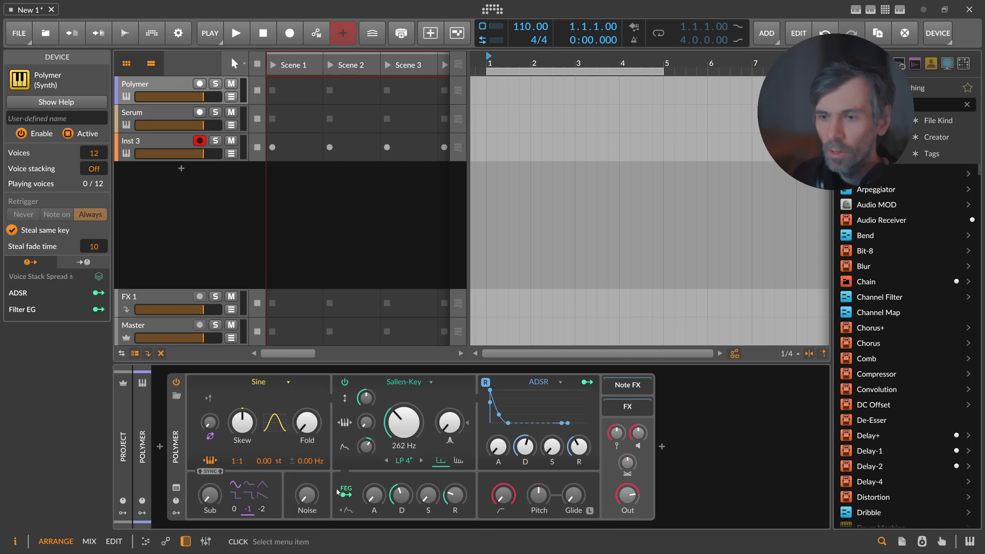
Review the filter and amp envelope types available in Polymer, and show its modulator slots.
{"action": "left_click", "coordinate": [420, 385]}
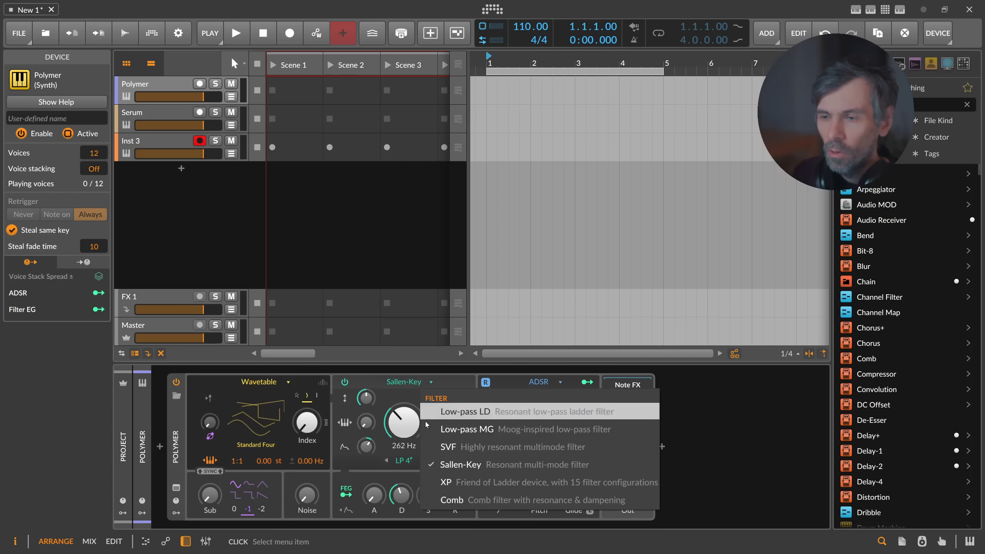
{"action": "left_click", "coordinate": [458, 377]}
{"action": "left_click", "coordinate": [543, 381]}
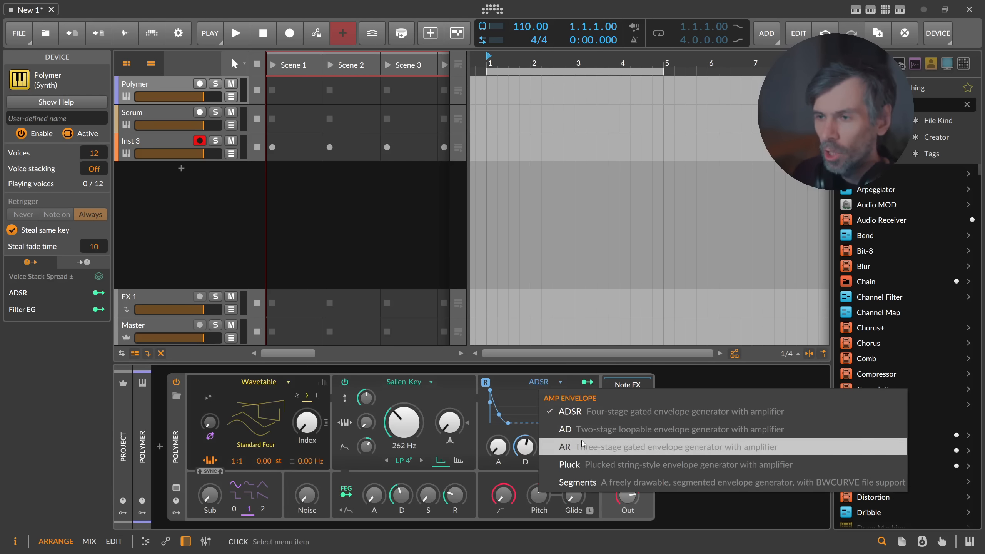
{"action": "left_click", "coordinate": [455, 377]}
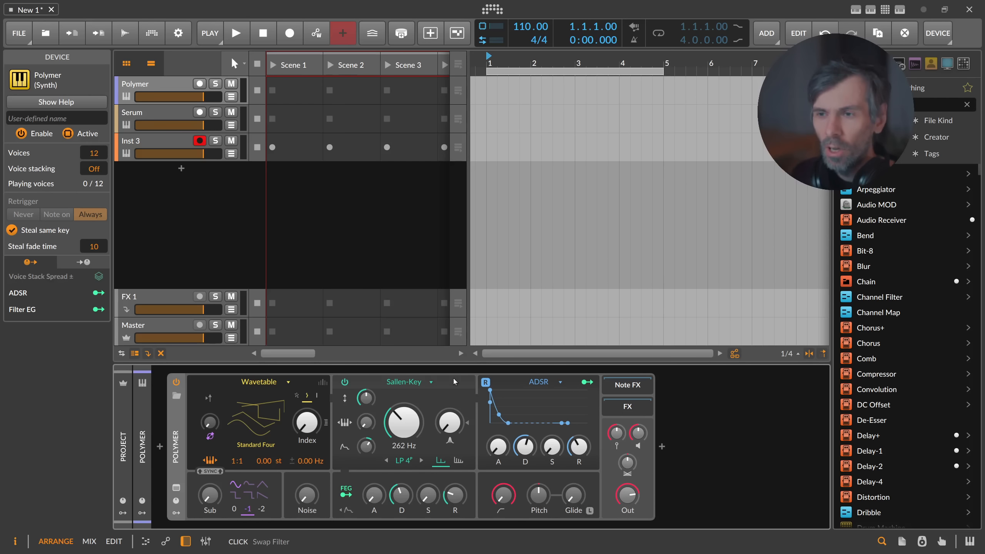
{"action": "left_click", "coordinate": [177, 513]}
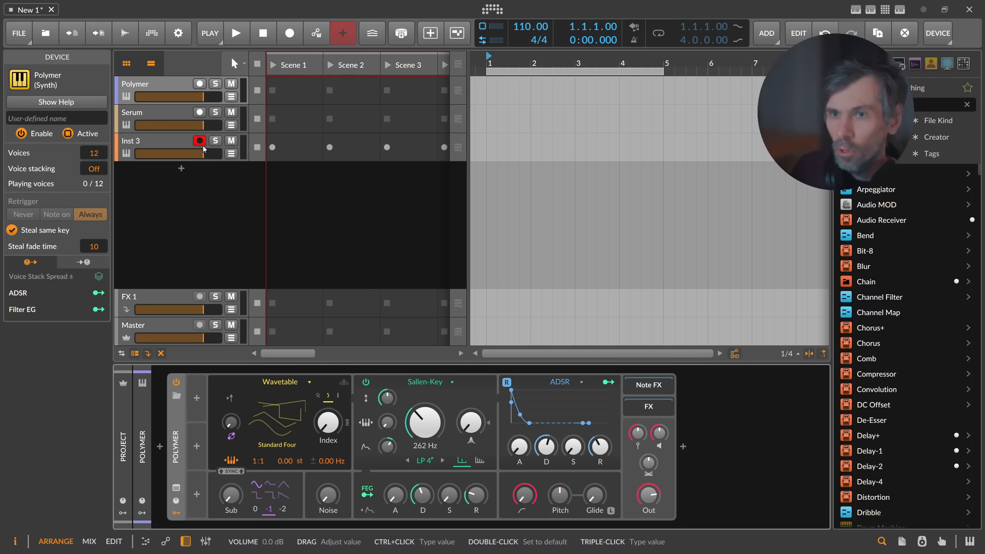
Add the DC Offset device to the empty Inst 3 track.
{"action": "left_click", "coordinate": [172, 140]}
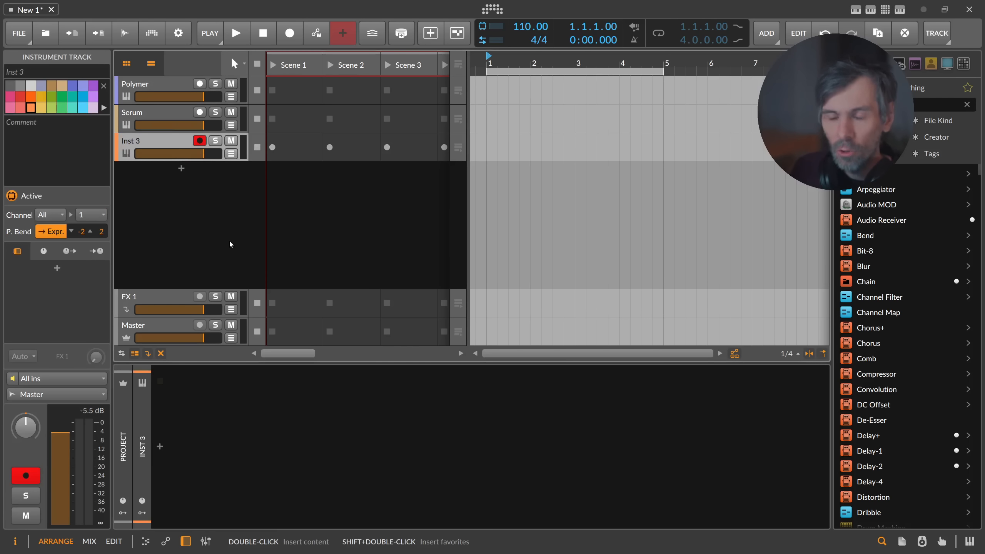
{"action": "left_click", "coordinate": [160, 447]}
{"action": "type", "text": "dd"}
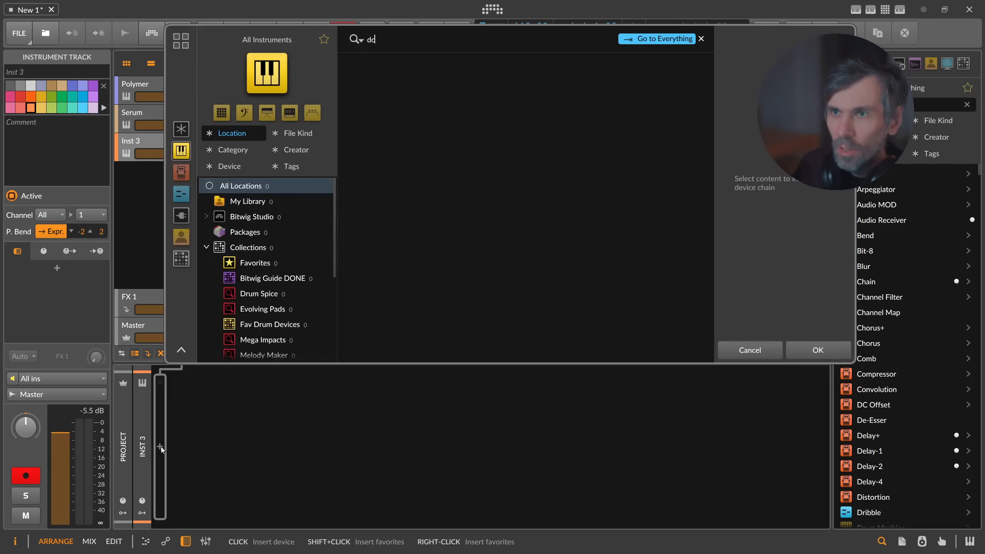
{"action": "key", "text": "Tab"}
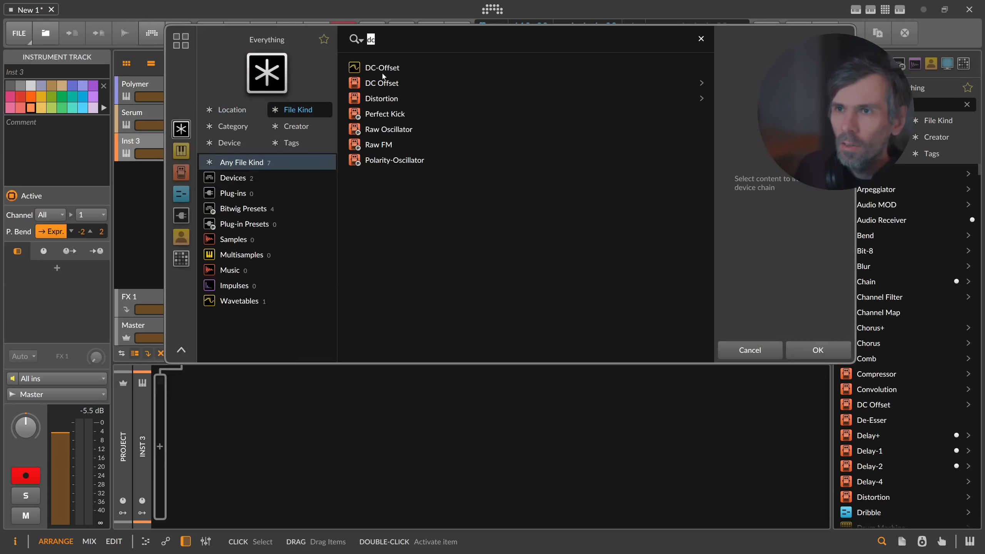
{"action": "double_click", "coordinate": [392, 84]}
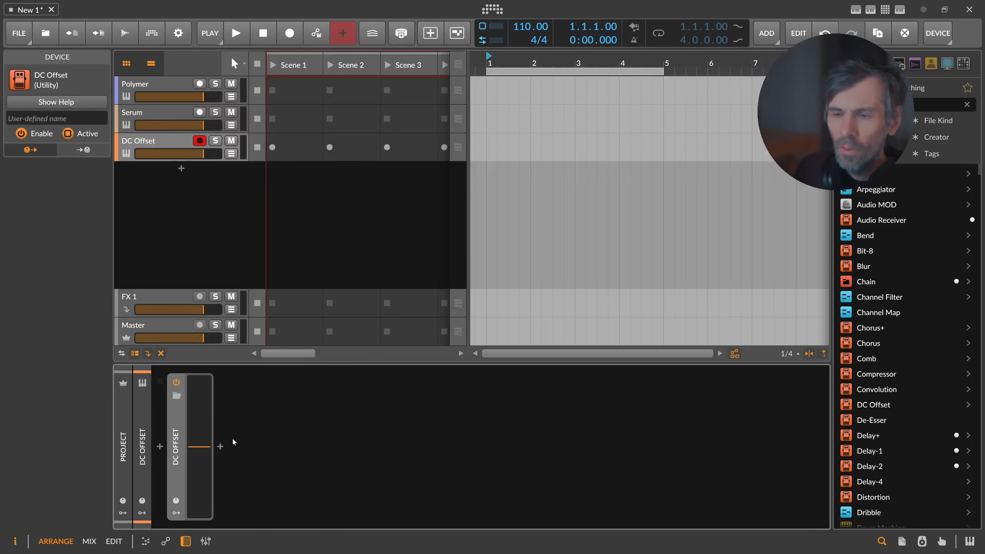
Add an Oscilloscope after DC Offset and set its trigger mode to the right-arrow option.
{"action": "left_click", "coordinate": [220, 447]}
{"action": "type", "text": "osc"}
{"action": "key", "text": "Down"}
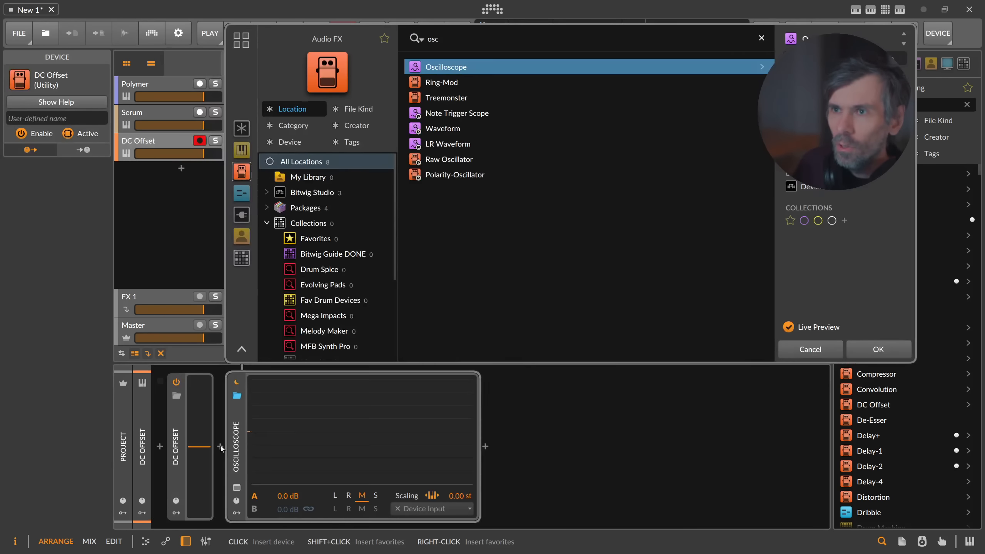
{"action": "key", "text": "Return"}
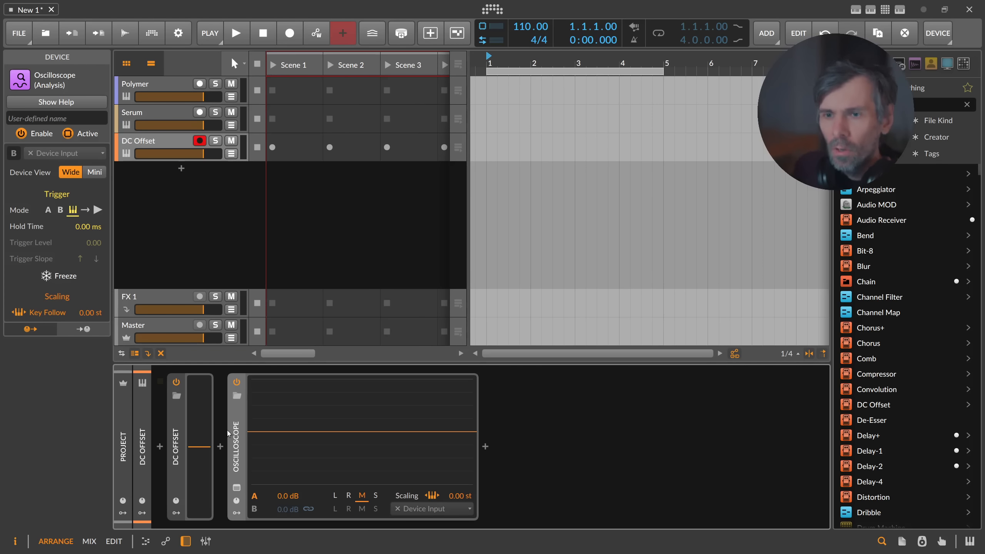
{"action": "left_click", "coordinate": [85, 210]}
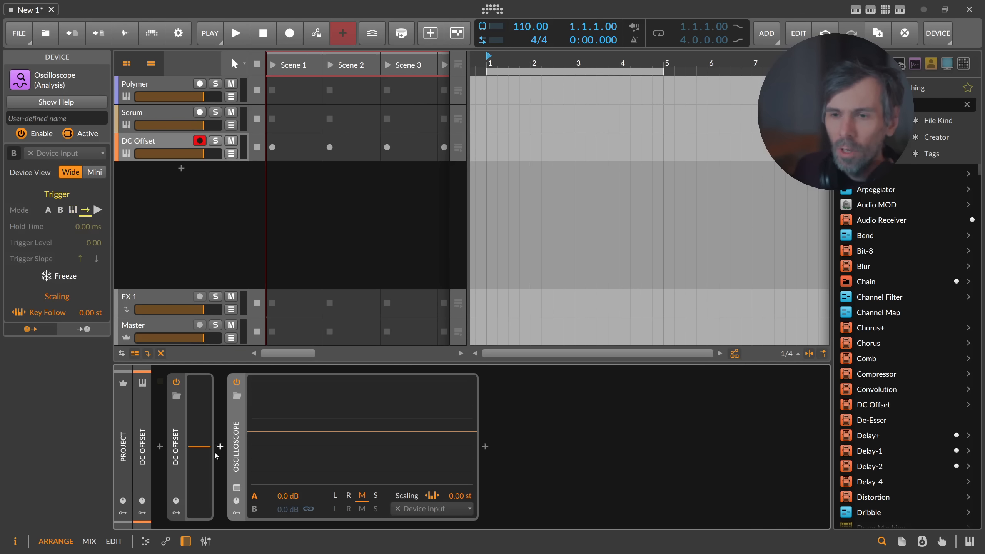
Try shifting the DC Offset value above and below zero, and reset it to 0.00.
{"action": "mouse_move", "coordinate": [199, 447]}
{"action": "left_mouse_down"}
{"action": "mouse_move", "coordinate": [200, 415]}
{"action": "mouse_move", "coordinate": [201, 439]}
{"action": "left_mouse_up"}
{"action": "double_click", "coordinate": [200, 440]}
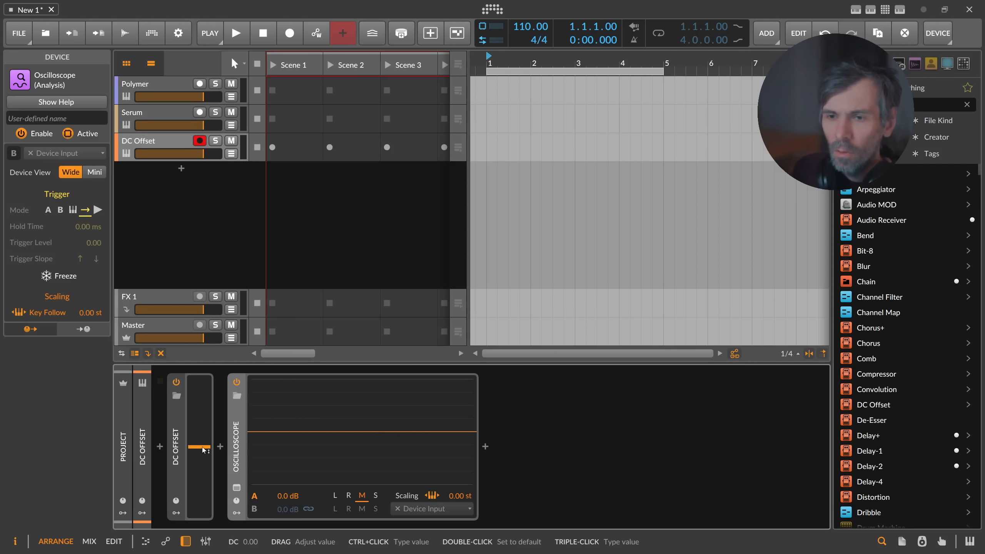
{"action": "mouse_move", "coordinate": [201, 448]}
{"action": "left_mouse_down"}
{"action": "mouse_move", "coordinate": [201, 458]}
{"action": "mouse_move", "coordinate": [201, 430]}
{"action": "mouse_move", "coordinate": [201, 448]}
{"action": "left_mouse_up"}
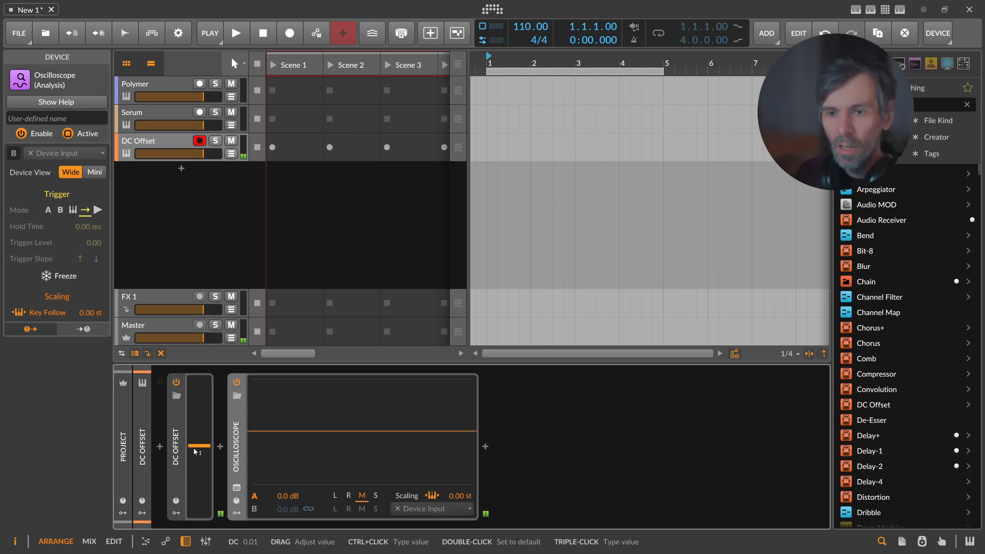
{"action": "mouse_move", "coordinate": [195, 451]}
{"action": "left_mouse_down"}
{"action": "mouse_move", "coordinate": [195, 388]}
{"action": "mouse_move", "coordinate": [196, 512]}
{"action": "mouse_move", "coordinate": [200, 431]}
{"action": "mouse_move", "coordinate": [198, 454]}
{"action": "left_mouse_up"}
{"action": "triple_click", "coordinate": [200, 439]}
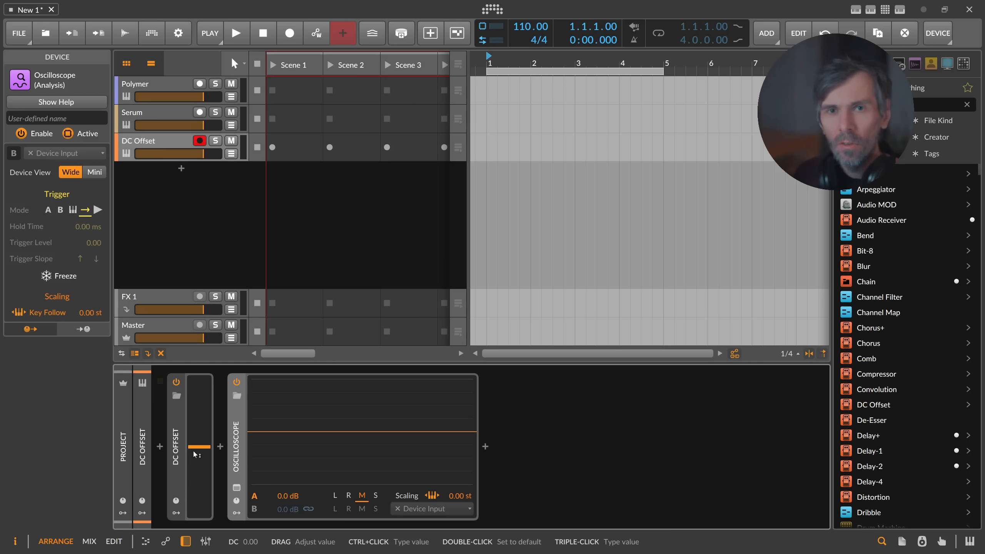
Add an LFO modulator to the first modulator slot of the DC Offset device.
{"action": "left_click", "coordinate": [176, 513]}
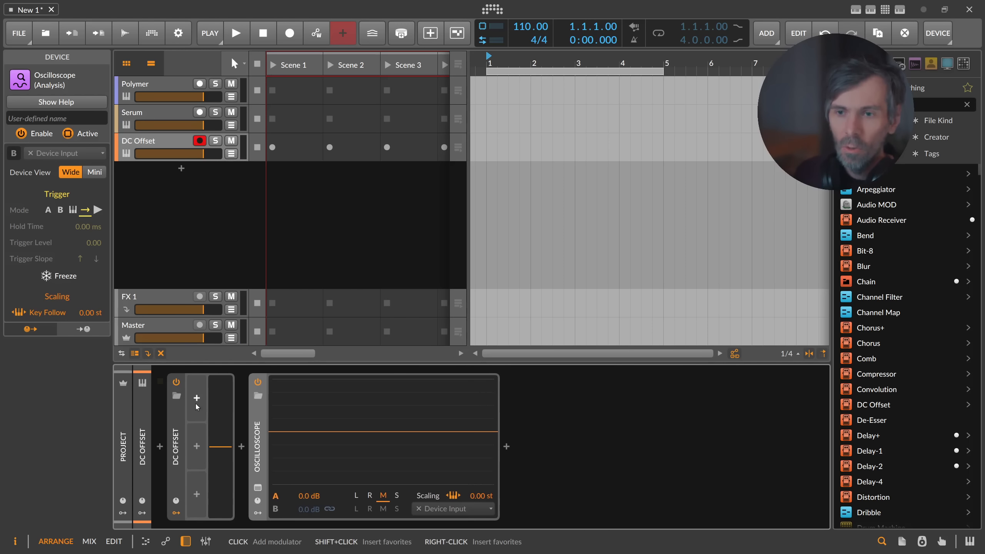
{"action": "left_click", "coordinate": [197, 405]}
{"action": "type", "text": "lfo"}
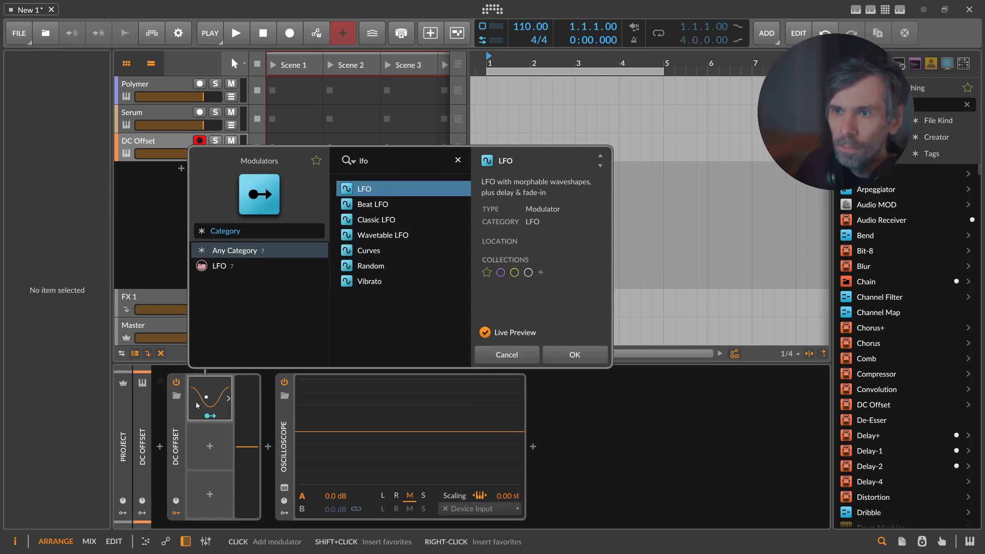
{"action": "key", "text": "Return"}
Map the LFO to the DC value with an amount of 0.246 and expand the LFO's full settings.
{"action": "left_click", "coordinate": [210, 416]}
{"action": "left_click_drag", "start_coordinate": [242, 423], "coordinate": [280, 384]}
{"action": "left_click", "coordinate": [214, 416]}
{"action": "left_click", "coordinate": [228, 399]}
Set the LFO timebase to Kilohertz, adjusting its modulation depth on DC and its rate to 1.00.
{"action": "left_click", "coordinate": [312, 401]}
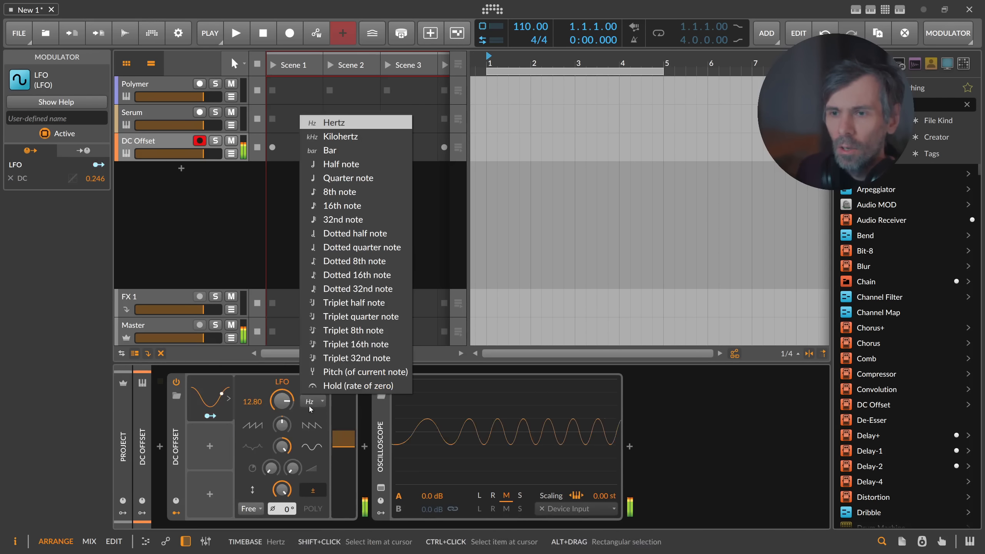
{"action": "left_click", "coordinate": [353, 138]}
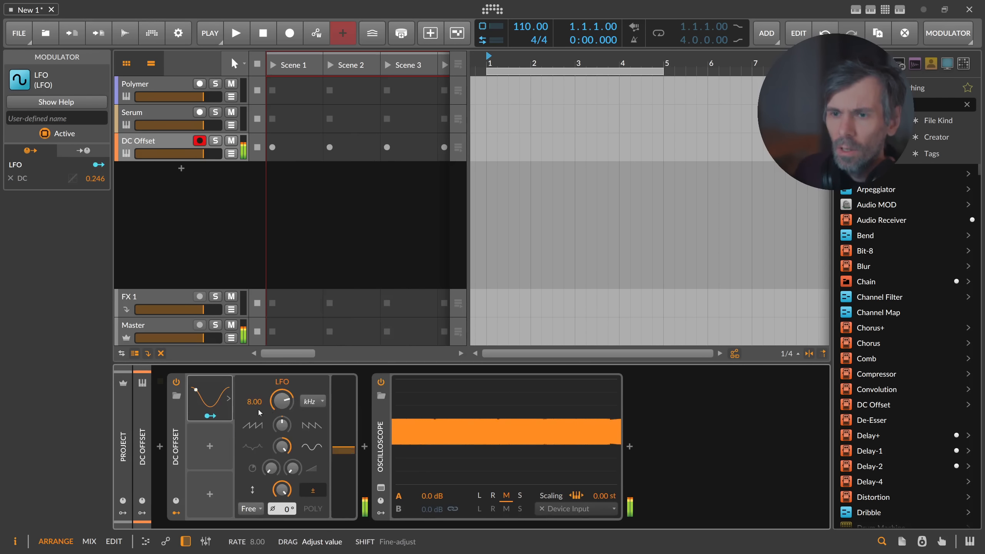
{"action": "left_click", "coordinate": [213, 416]}
{"action": "left_click_drag", "start_coordinate": [344, 438], "coordinate": [344, 415]}
{"action": "left_click_drag", "start_coordinate": [282, 402], "coordinate": [282, 427]}
Remove the LFO's modulation of the DC value and set the LFO timebase to Pitch (of current note).
{"action": "double_click", "coordinate": [347, 426]}
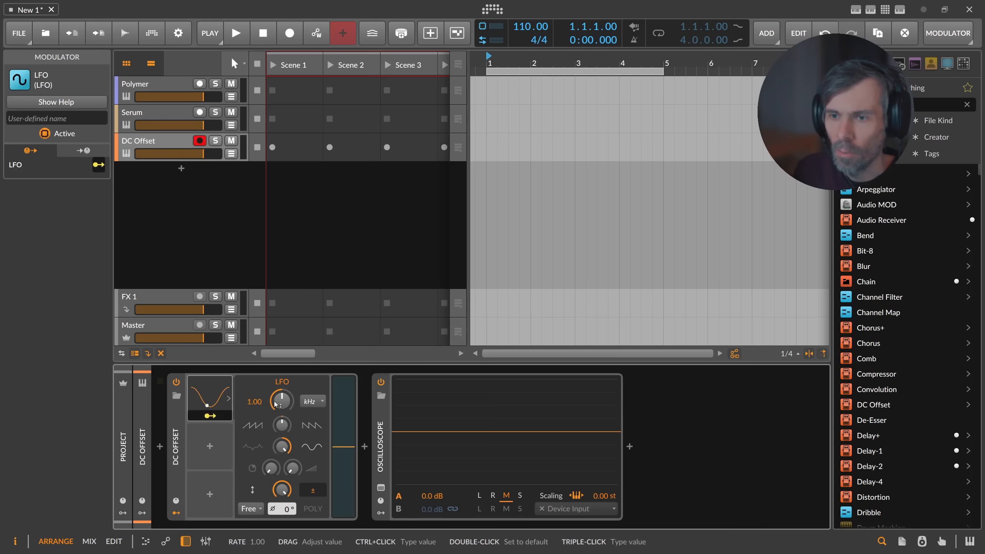
{"action": "left_click", "coordinate": [312, 402]}
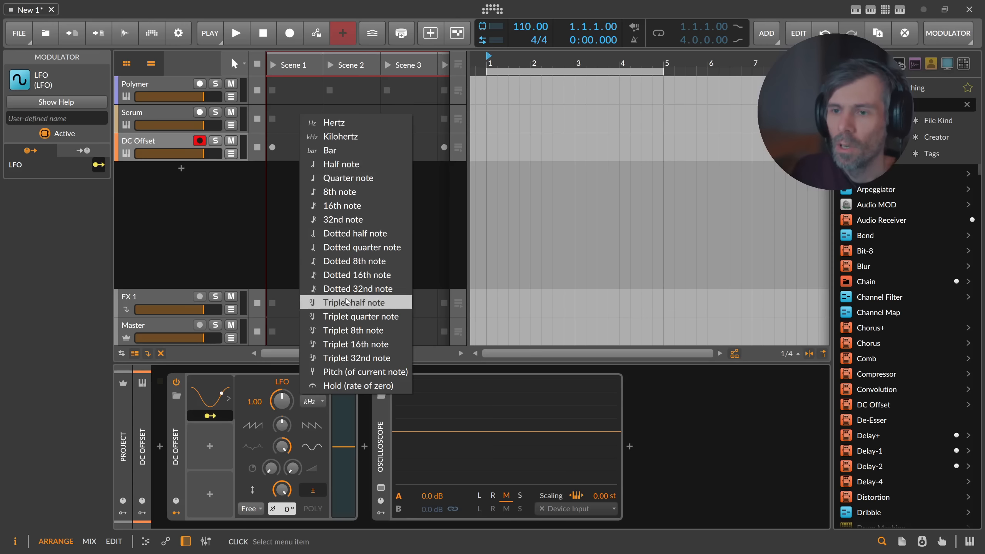
{"action": "left_click", "coordinate": [375, 373]}
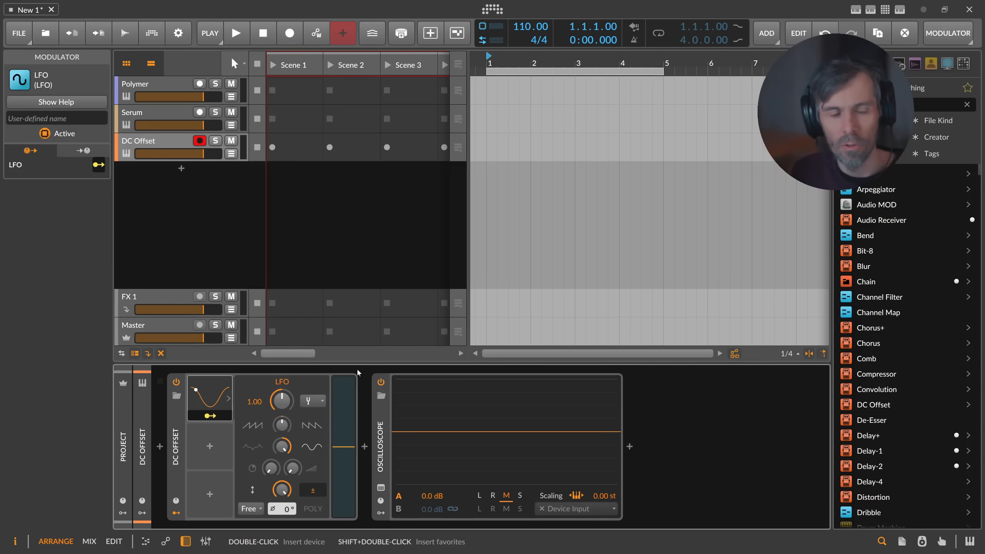
Create a launcher clip on the DC Offset track in Scene 1 and draw an A#3 note at its start.
{"action": "double_click", "coordinate": [290, 145]}
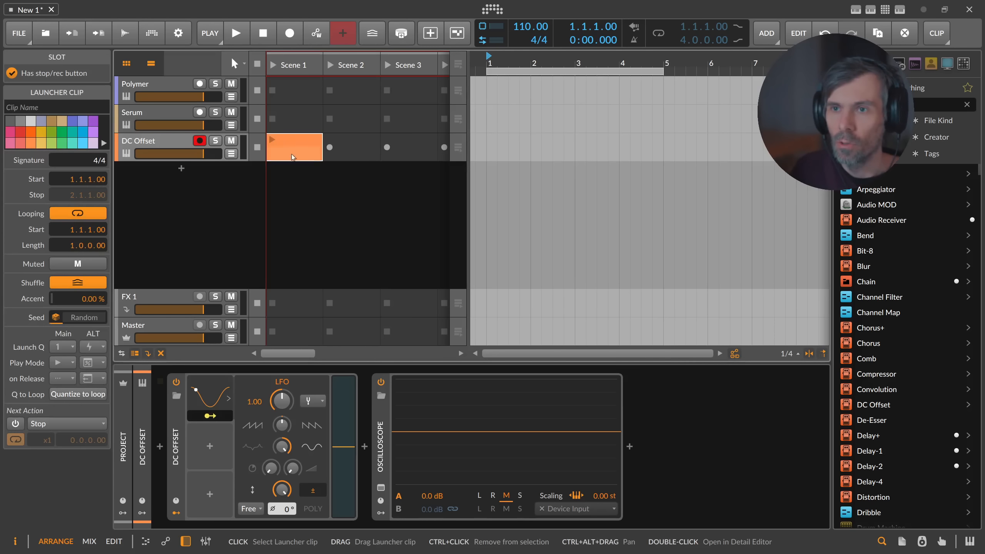
{"action": "double_click", "coordinate": [292, 147]}
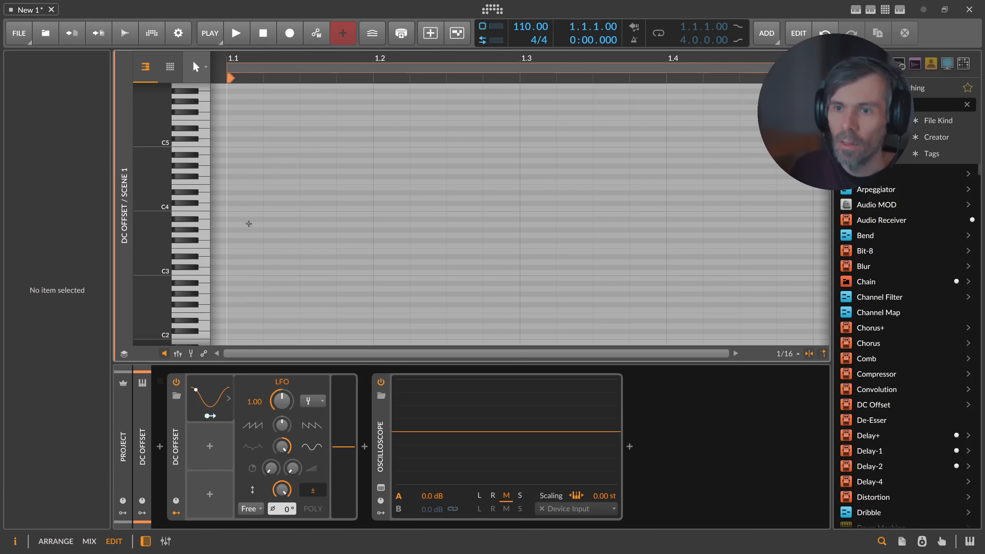
{"action": "double_click", "coordinate": [240, 221]}
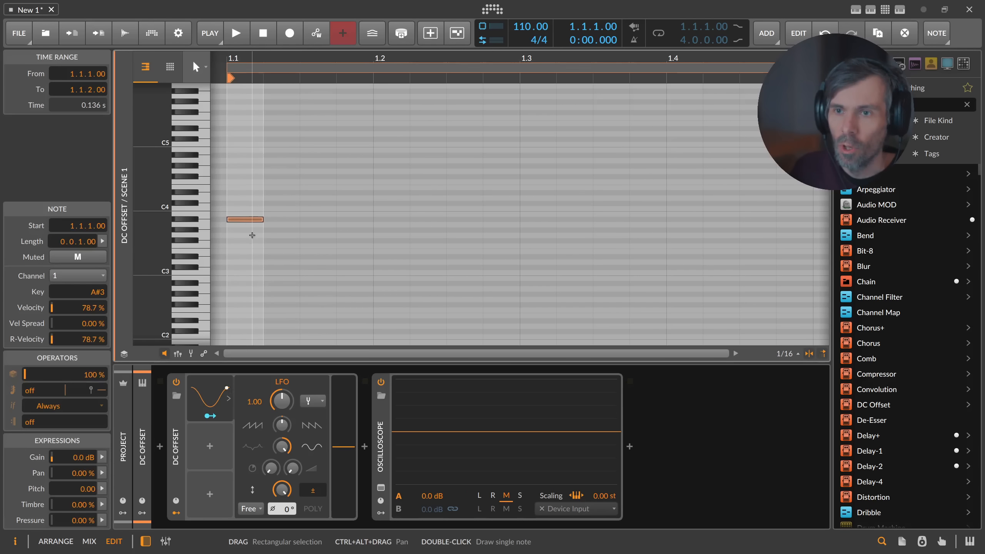
Transpose the clip's note down to C3 and extend its length to 0.1.1.00.
{"action": "left_click_drag", "start_coordinate": [242, 213], "coordinate": [249, 253]}
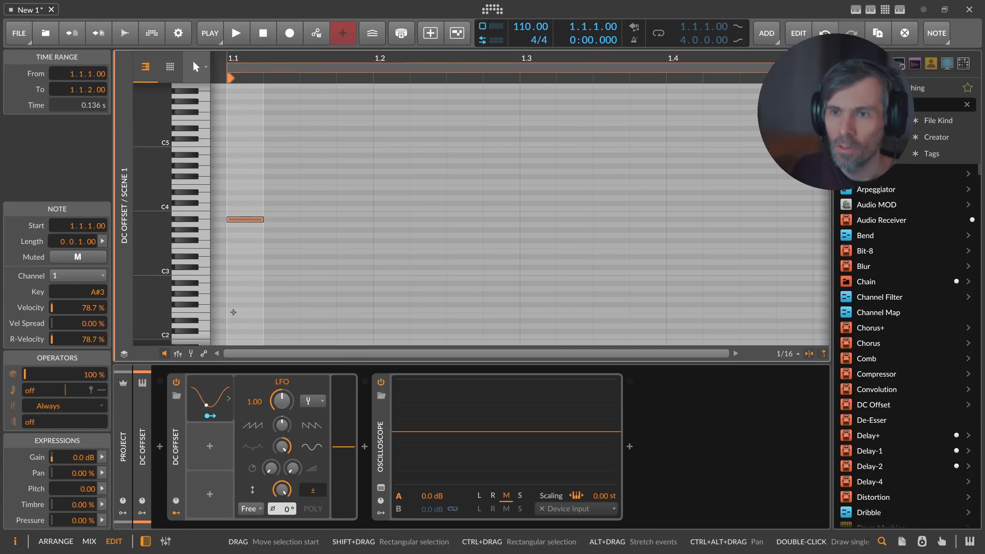
{"action": "left_click_drag", "start_coordinate": [243, 212], "coordinate": [236, 283]}
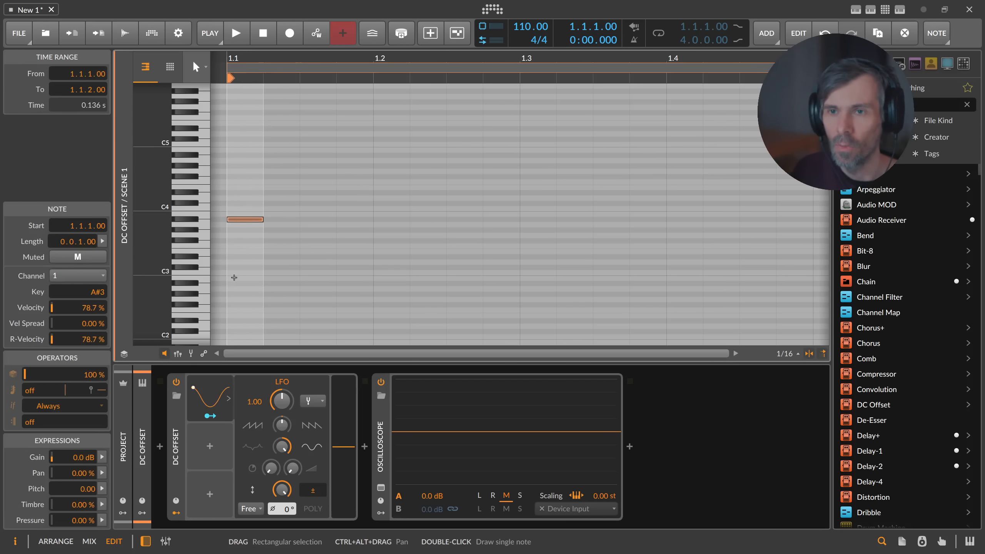
{"action": "left_click", "coordinate": [241, 190]}
{"action": "left_click_drag", "start_coordinate": [241, 190], "coordinate": [237, 243]}
{"action": "key", "text": "Down"}
{"action": "key", "text": "Down"}
{"action": "key", "text": "Down"}
{"action": "key", "text": "Down"}
{"action": "key", "text": "Down"}
{"action": "key", "text": "Down"}
{"action": "key", "text": "Down"}
{"action": "key", "text": "Down"}
{"action": "key", "text": "Down"}
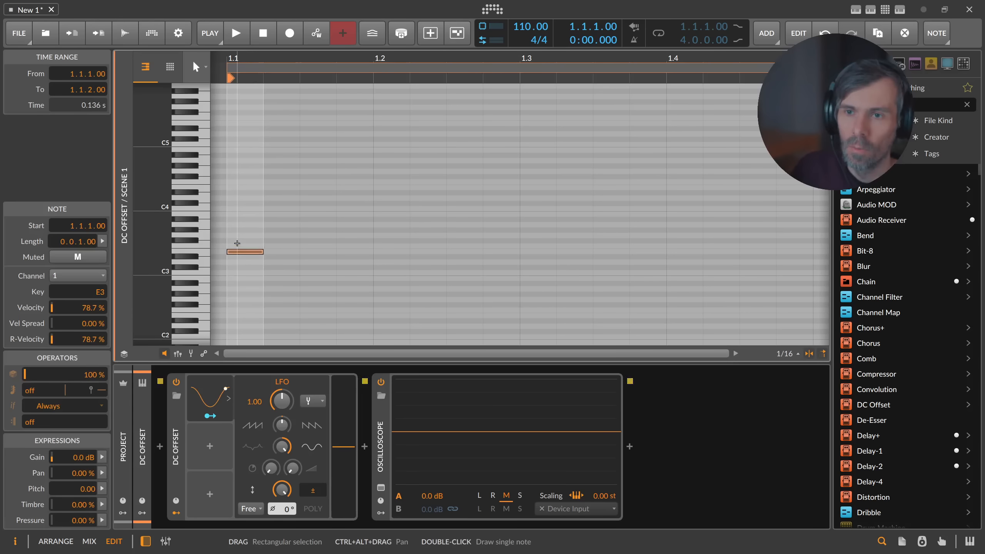
{"action": "key", "text": "Down"}
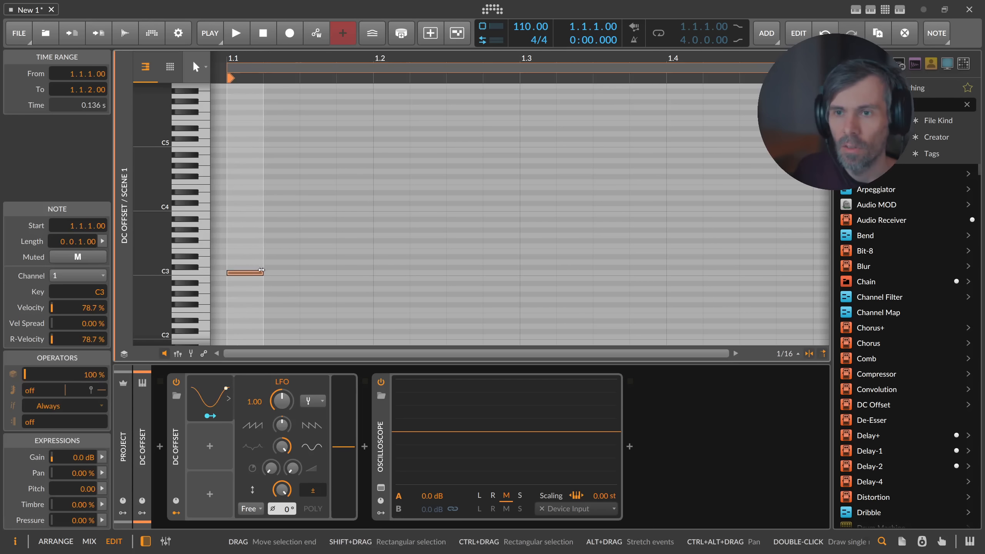
{"action": "left_click_drag", "start_coordinate": [263, 273], "coordinate": [415, 274]}
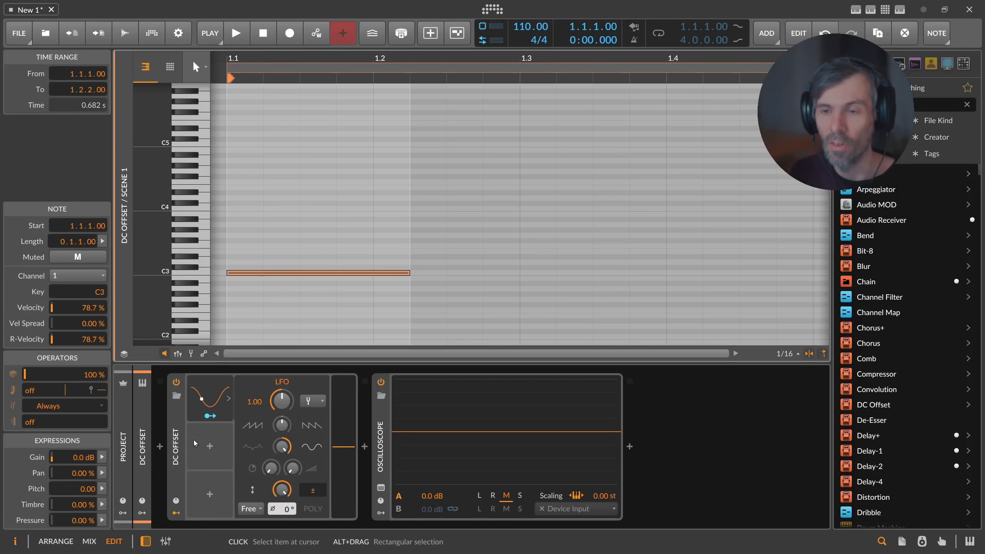
{"action": "left_click", "coordinate": [158, 410]}
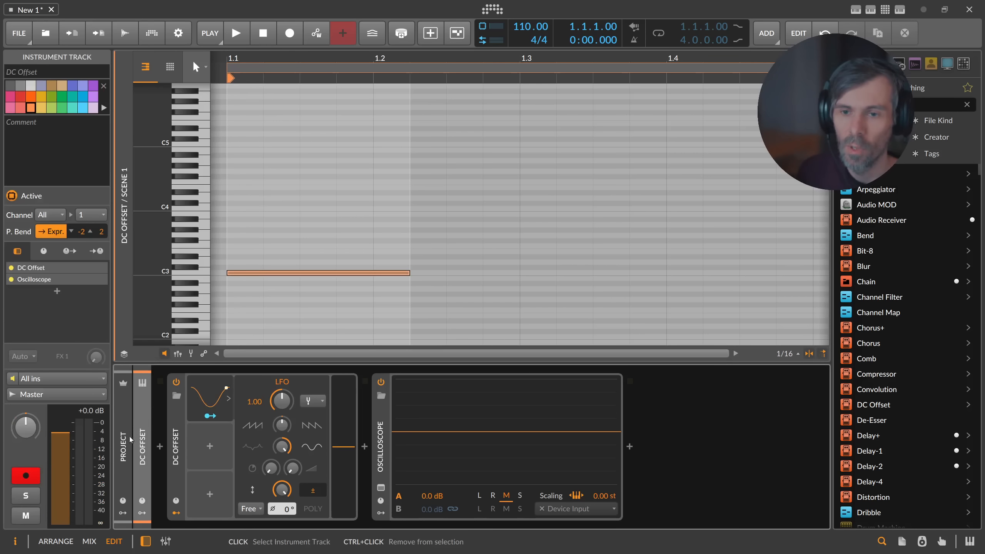
Try modulating the DC value with the LFO at varying depths, keeping Pitch (of current note) as the LFO timebase.
{"action": "left_click", "coordinate": [34, 474]}
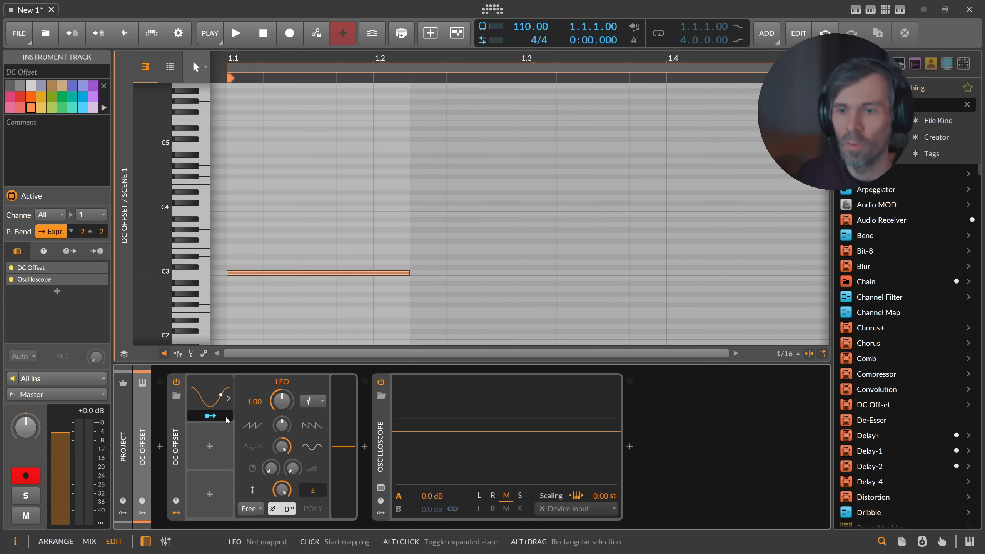
{"action": "left_click", "coordinate": [209, 415]}
{"action": "mouse_move", "coordinate": [343, 447]}
{"action": "left_mouse_down"}
{"action": "mouse_move", "coordinate": [344, 424]}
{"action": "mouse_move", "coordinate": [341, 438]}
{"action": "left_mouse_up"}
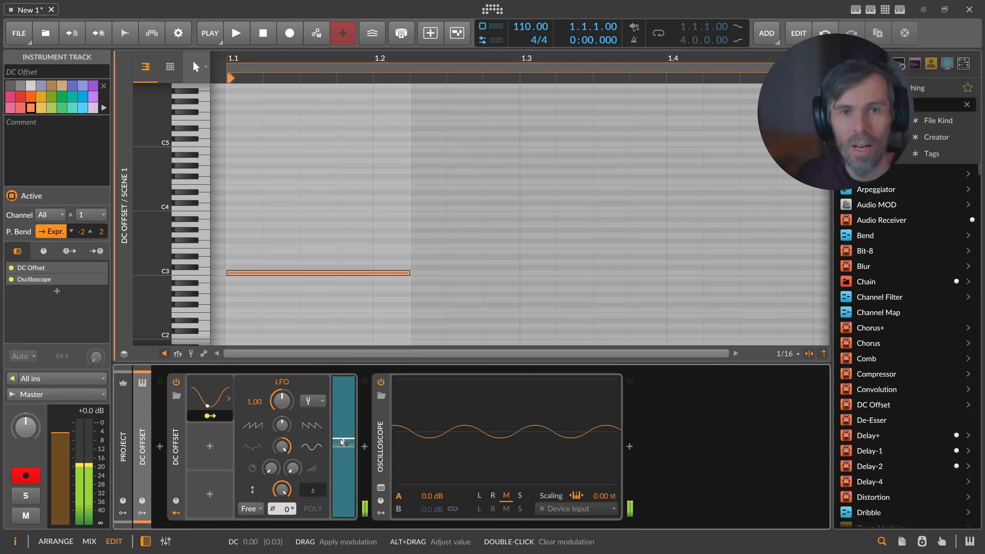
{"action": "left_click_drag", "start_coordinate": [342, 441], "coordinate": [342, 473]}
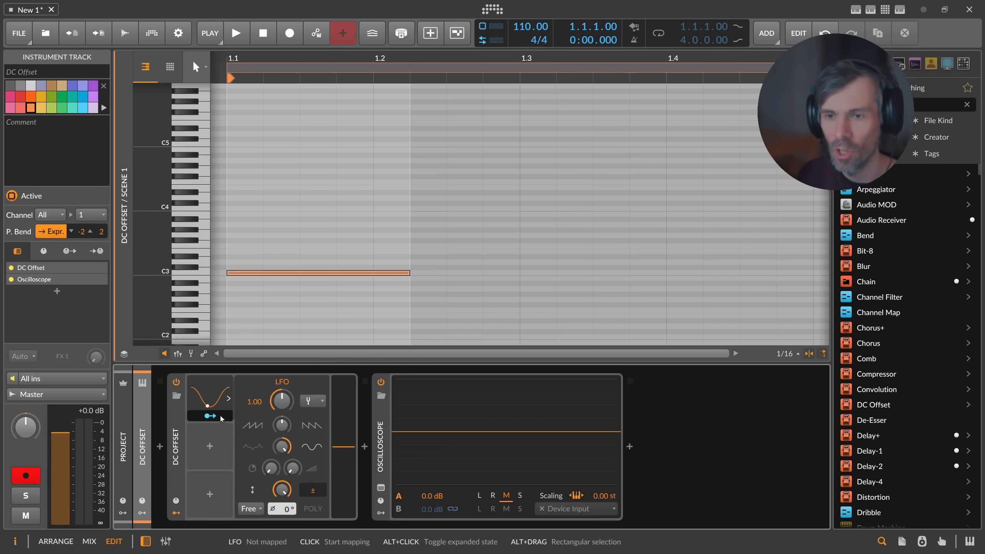
{"action": "left_click", "coordinate": [315, 400]}
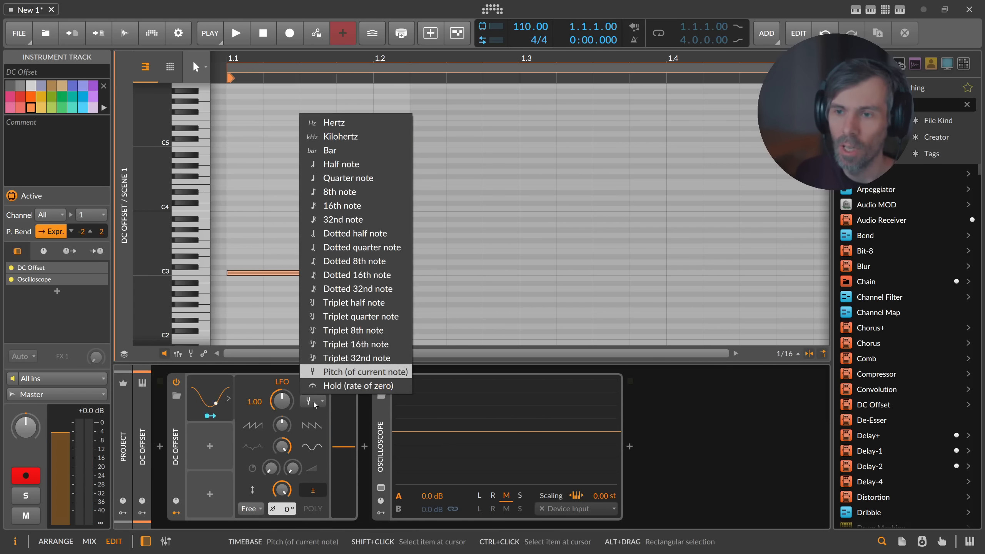
{"action": "left_click", "coordinate": [352, 377]}
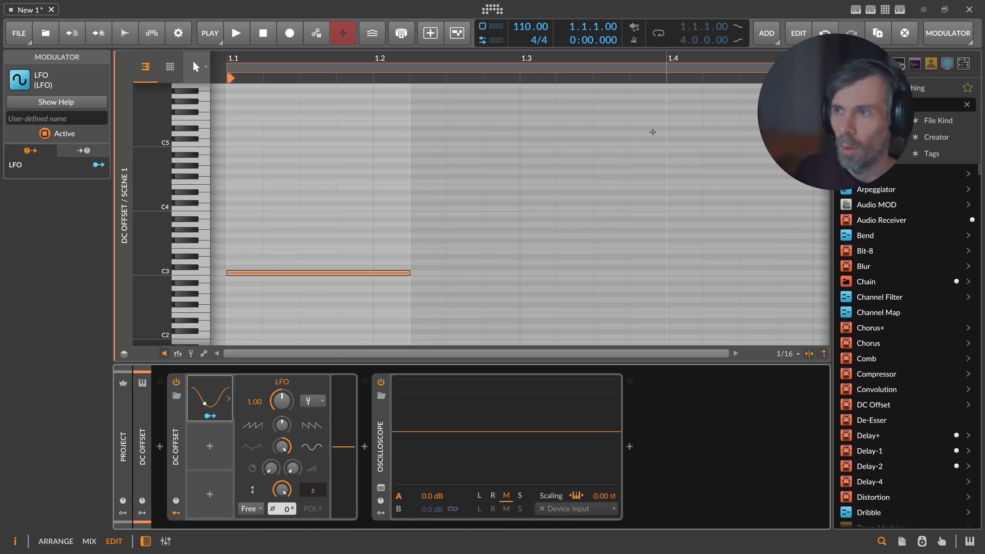
Return to the arrangement view and delete the DC Offset track, including its DC Offset and Oscilloscope devices.
{"action": "left_click", "coordinate": [444, 183]}
{"action": "key", "text": "alt+1"}
{"action": "left_click", "coordinate": [177, 438]}
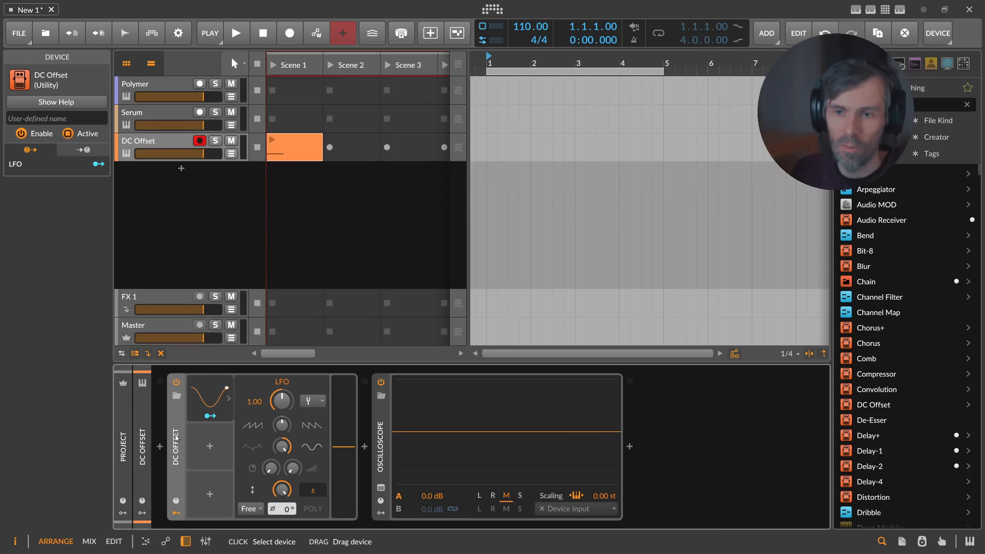
{"action": "key", "text": "Delete"}
{"action": "key", "text": "Delete"}
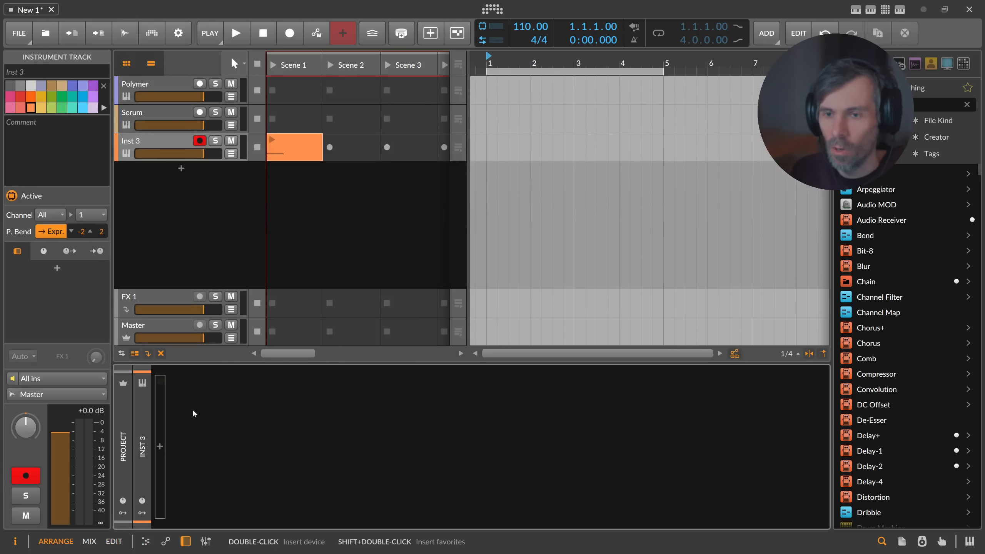
{"action": "left_click", "coordinate": [169, 140]}
{"action": "key", "text": "Delete"}
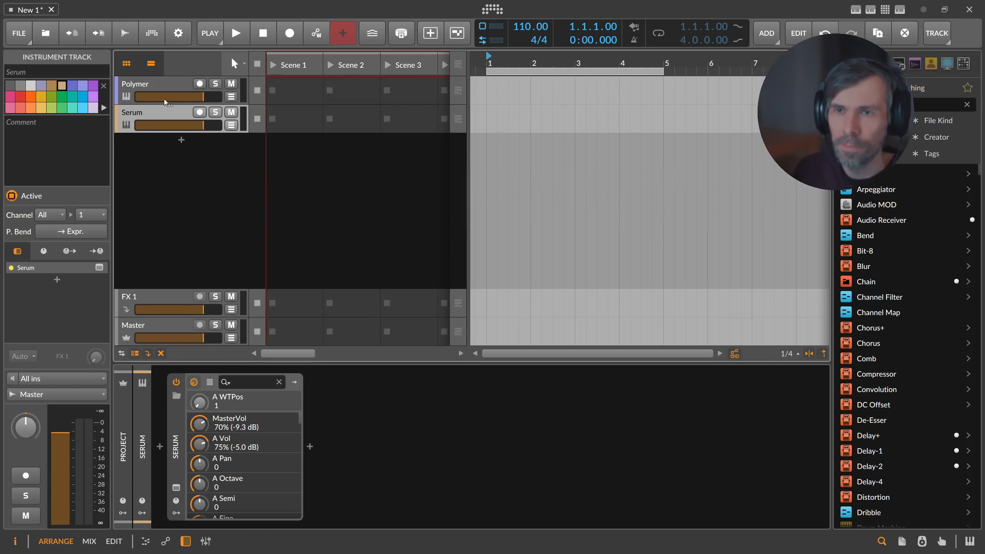
Switch the Polymer oscillator to Sine with a 0:1 pitch ratio, and arm the Polymer track for recording.
{"action": "left_click", "coordinate": [165, 86]}
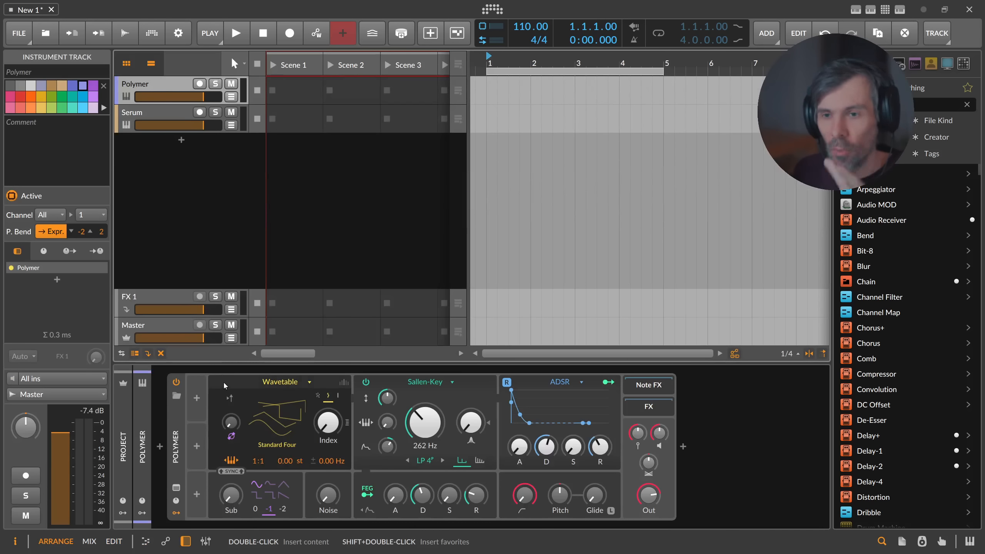
{"action": "left_click", "coordinate": [265, 385]}
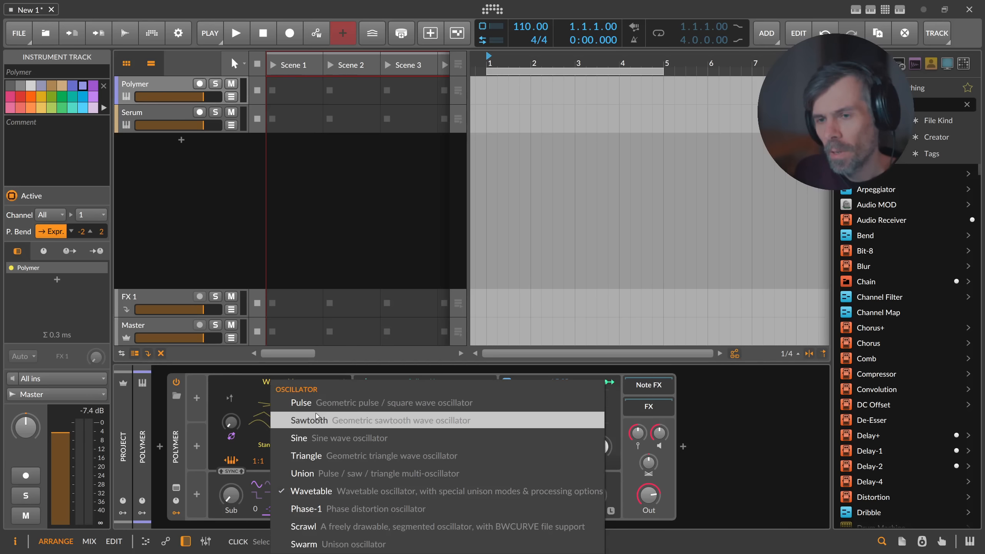
{"action": "left_click", "coordinate": [300, 439]}
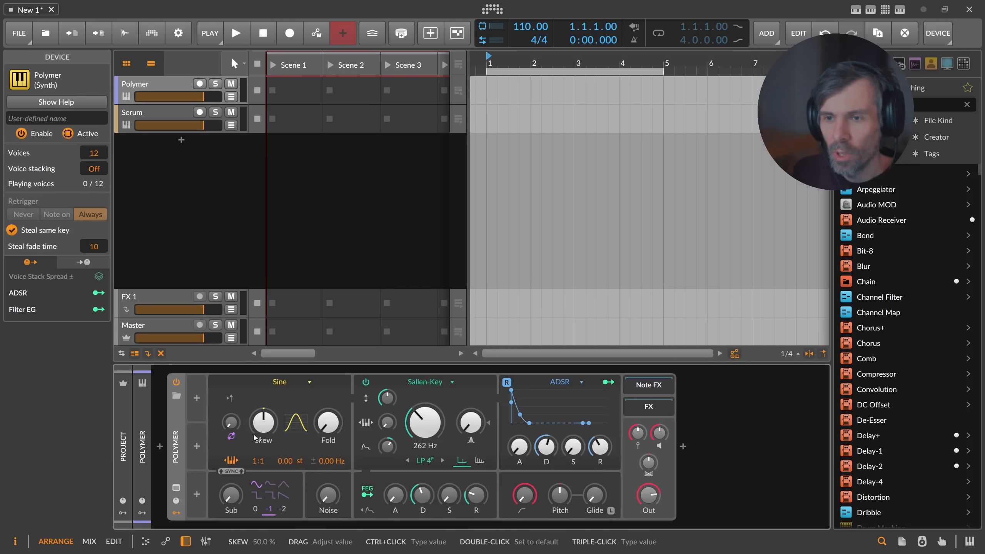
{"action": "left_click", "coordinate": [199, 84]}
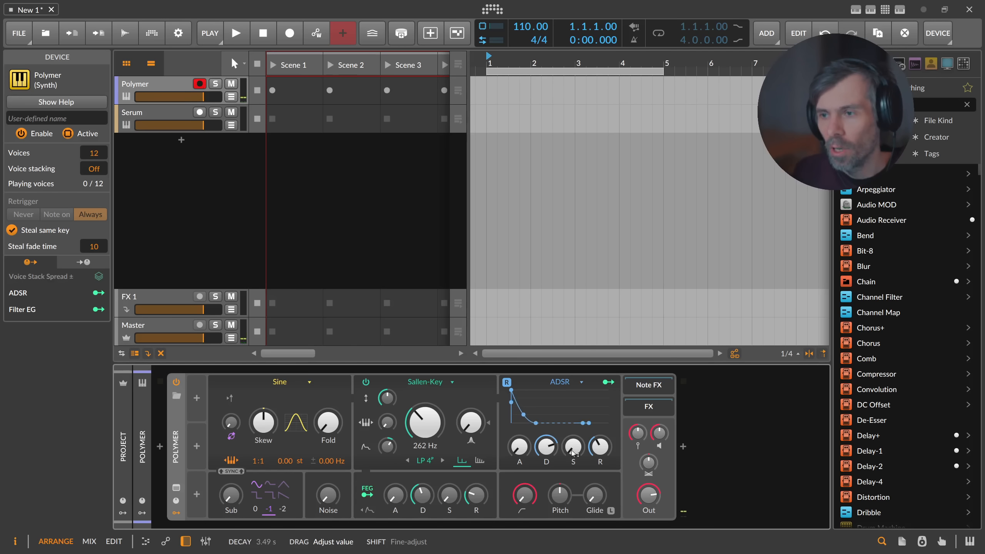
{"action": "mouse_move", "coordinate": [560, 423]}
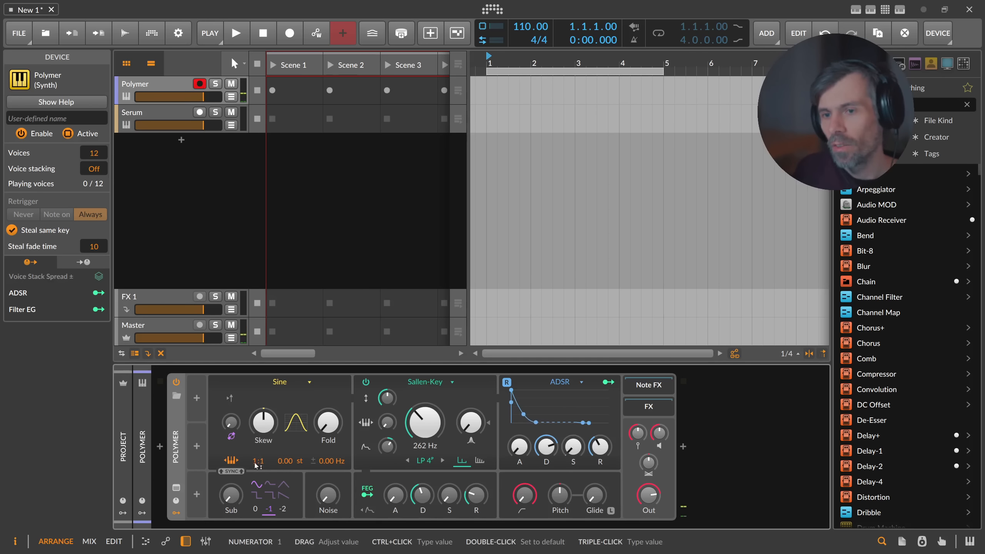
{"action": "left_click_drag", "start_coordinate": [256, 460], "coordinate": [256, 466]}
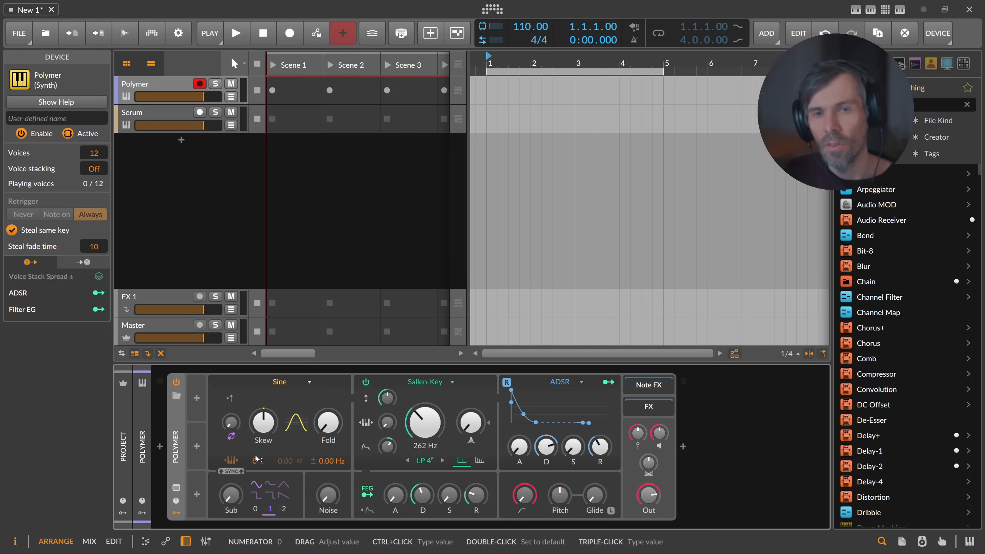
Add an LFO modulator to Polymer and set its timebase to Pitch (of current note).
{"action": "left_click", "coordinate": [200, 400]}
{"action": "type", "text": "lfo"}
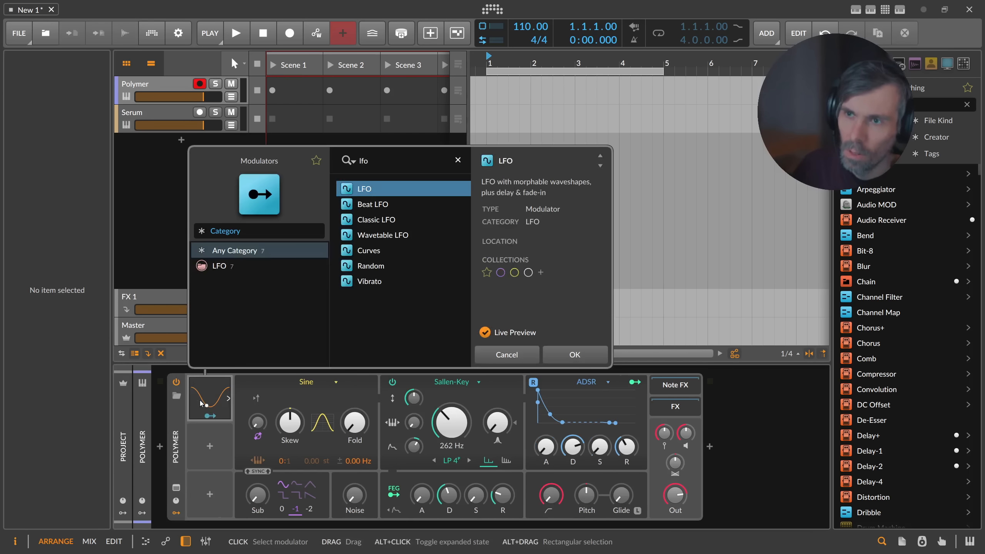
{"action": "key", "text": "Return"}
{"action": "left_click", "coordinate": [228, 399]}
{"action": "left_click", "coordinate": [313, 402]}
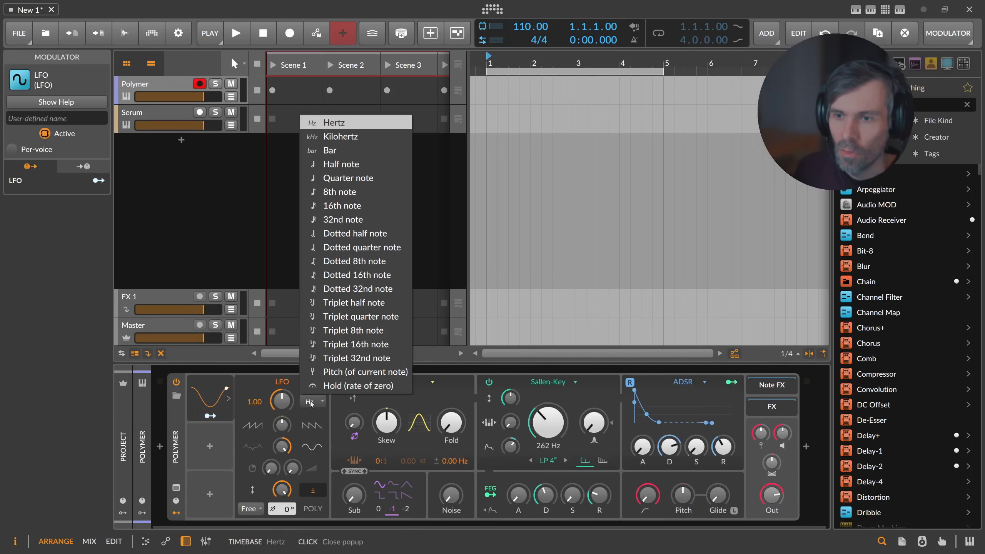
{"action": "left_click", "coordinate": [325, 372]}
{"action": "left_click", "coordinate": [211, 415]}
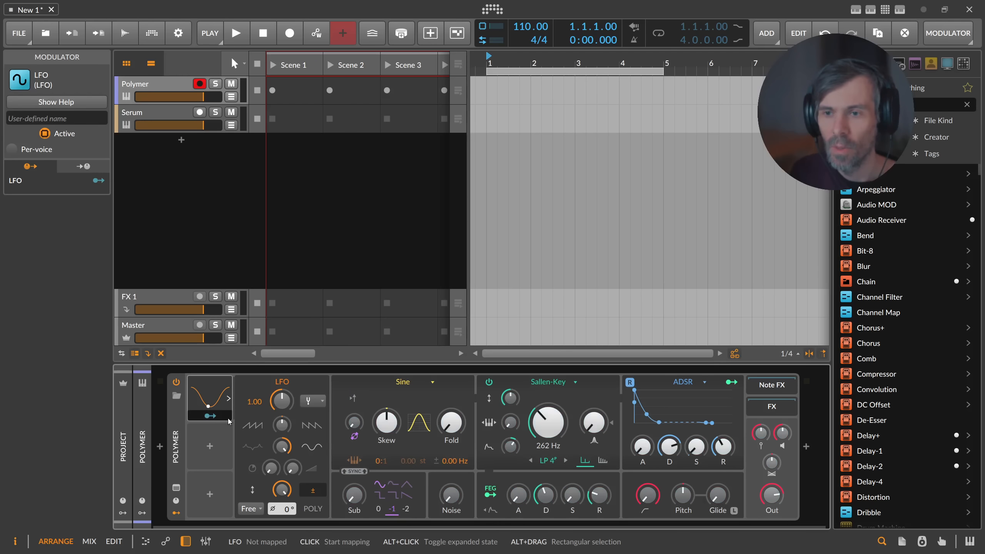
{"action": "left_click", "coordinate": [192, 201]}
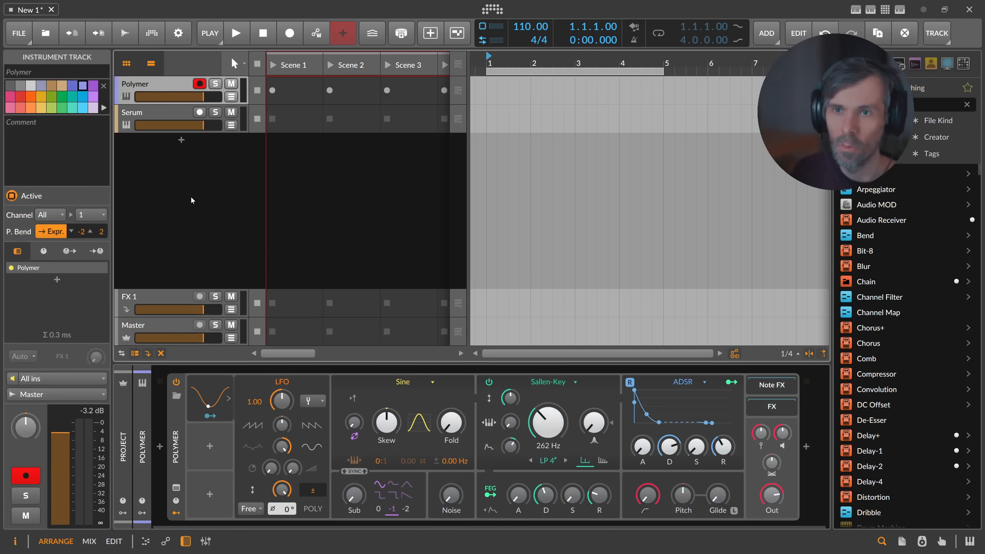
Add an instrument track with the Phase-4 synth and arm it for recording.
{"action": "double_click", "coordinate": [182, 141]}
{"action": "type", "text": "phase"}
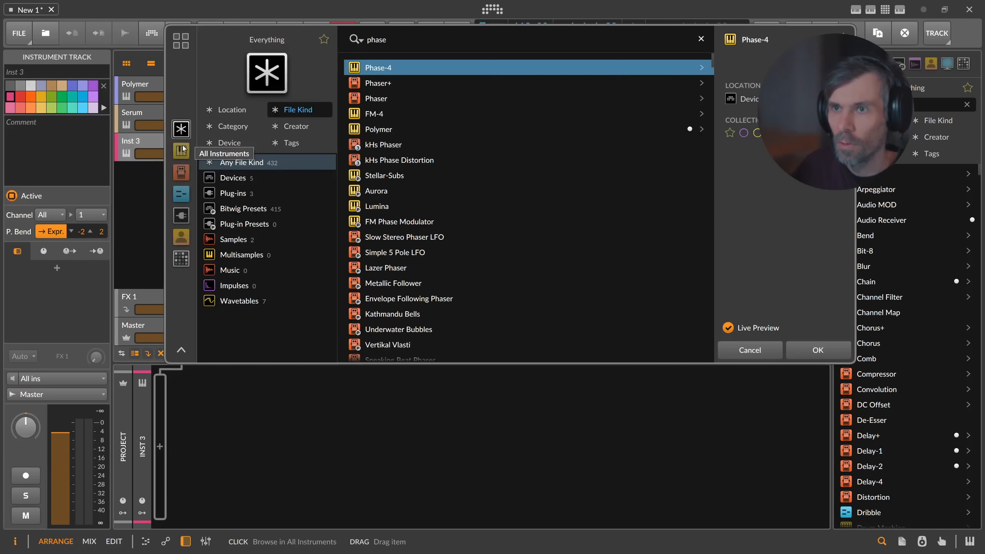
{"action": "key", "text": "Return"}
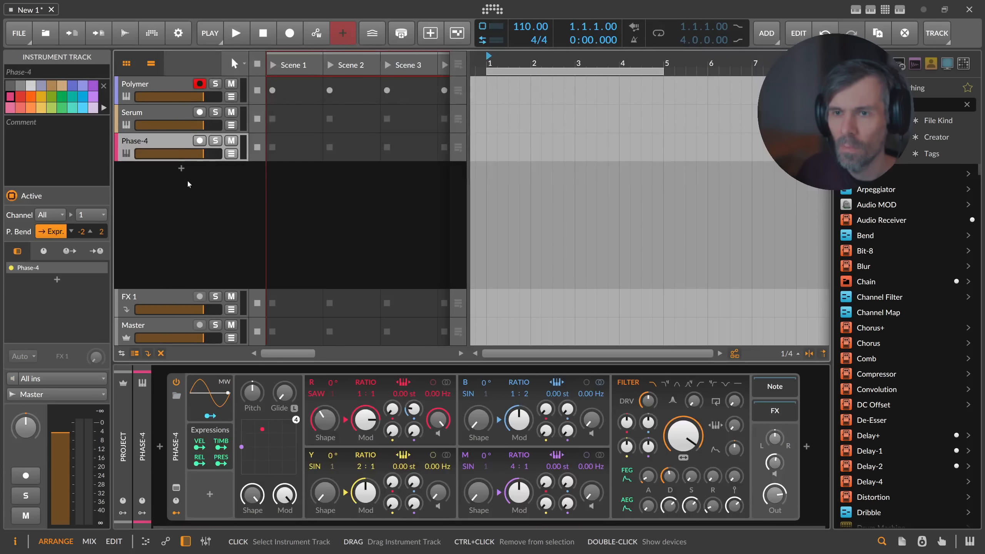
{"action": "left_click", "coordinate": [200, 141]}
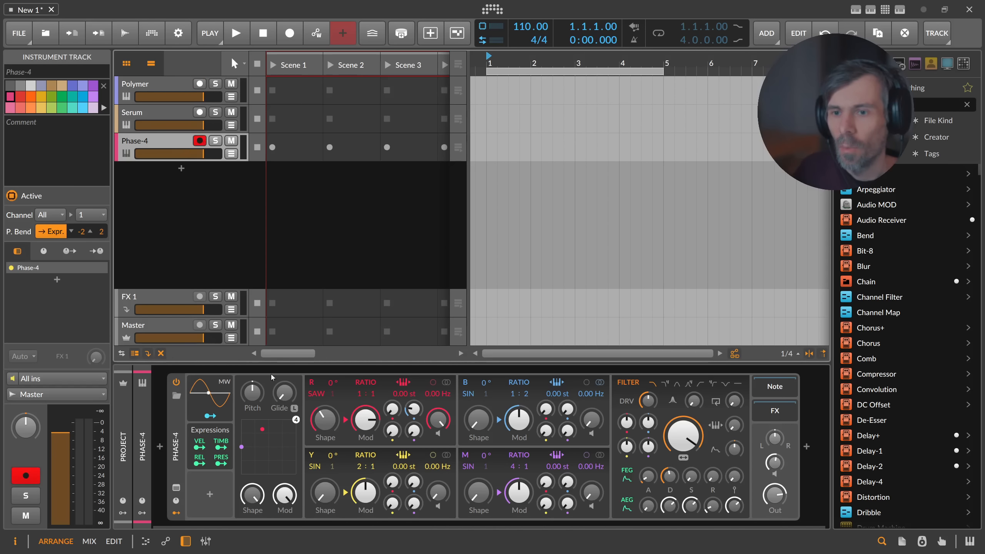
Add an LFO modulator to Phase-4, and set oscillator R's ratio to 0:1 and its shape amount to 0.00 %.
{"action": "left_click", "coordinate": [210, 494]}
{"action": "type", "text": "lfo"}
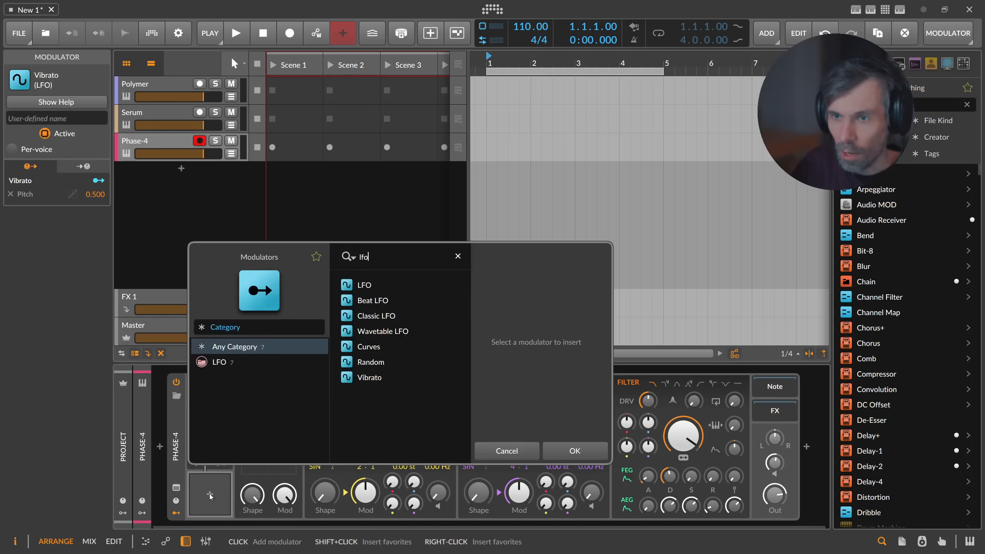
{"action": "key", "text": "Return"}
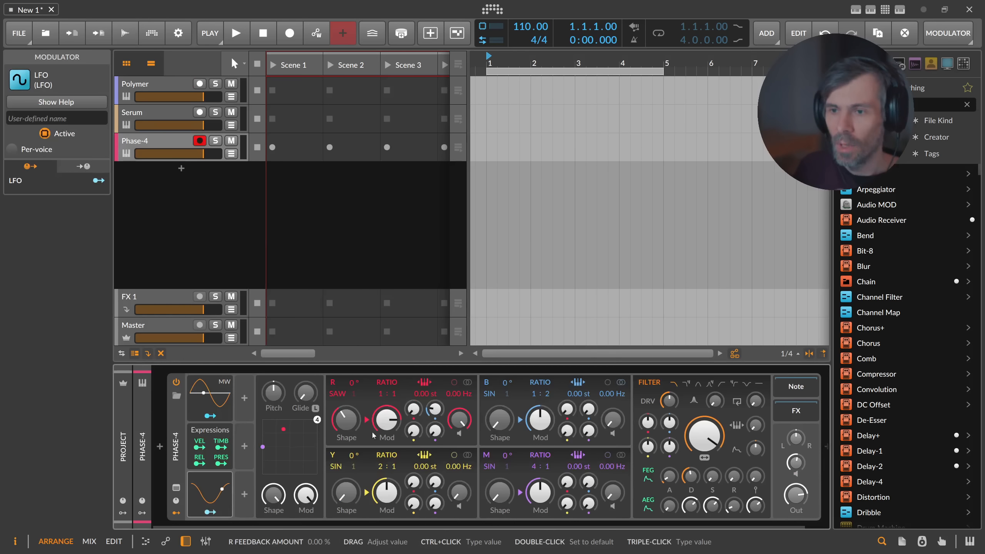
{"action": "left_click_drag", "start_coordinate": [380, 399], "coordinate": [380, 412]}
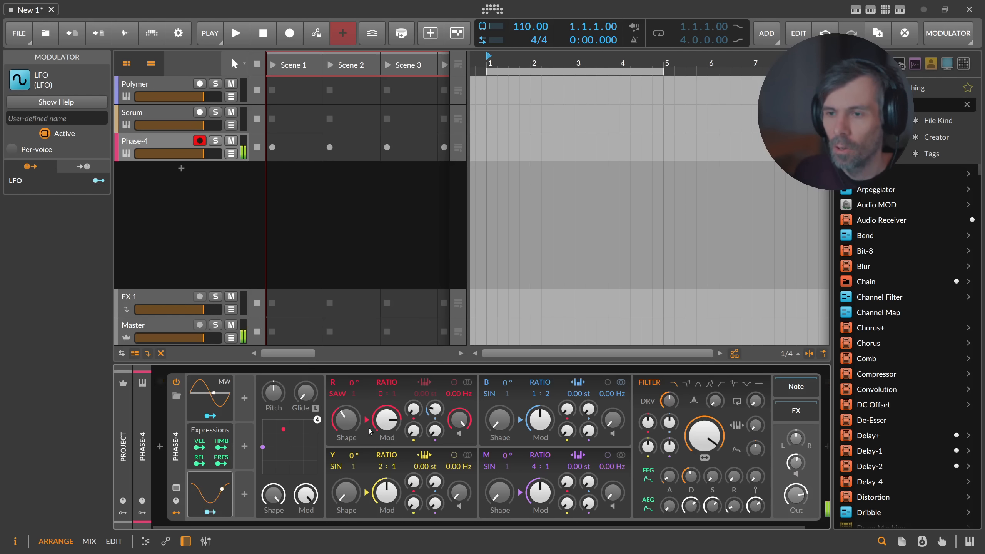
{"action": "left_click_drag", "start_coordinate": [347, 421], "coordinate": [346, 446]}
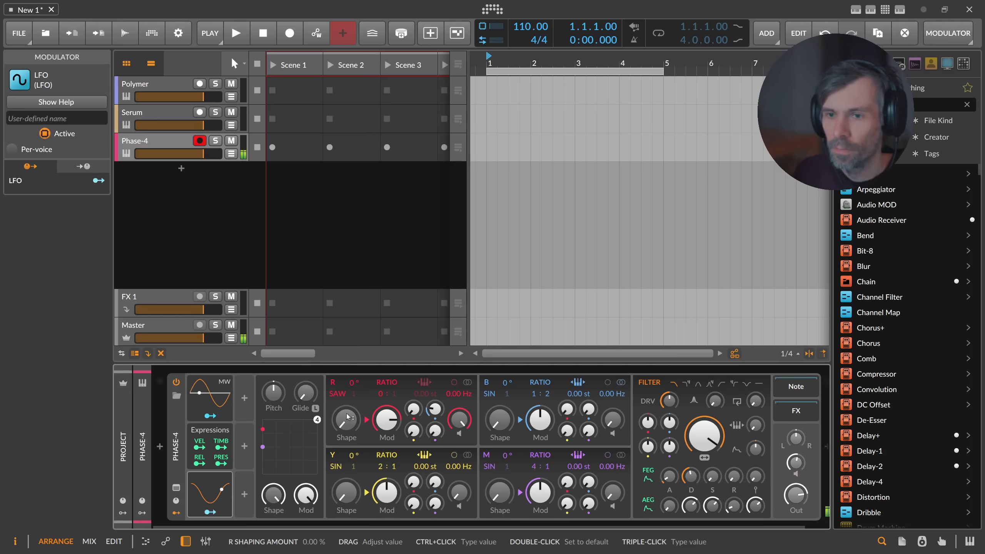
{"action": "left_click", "coordinate": [174, 149]}
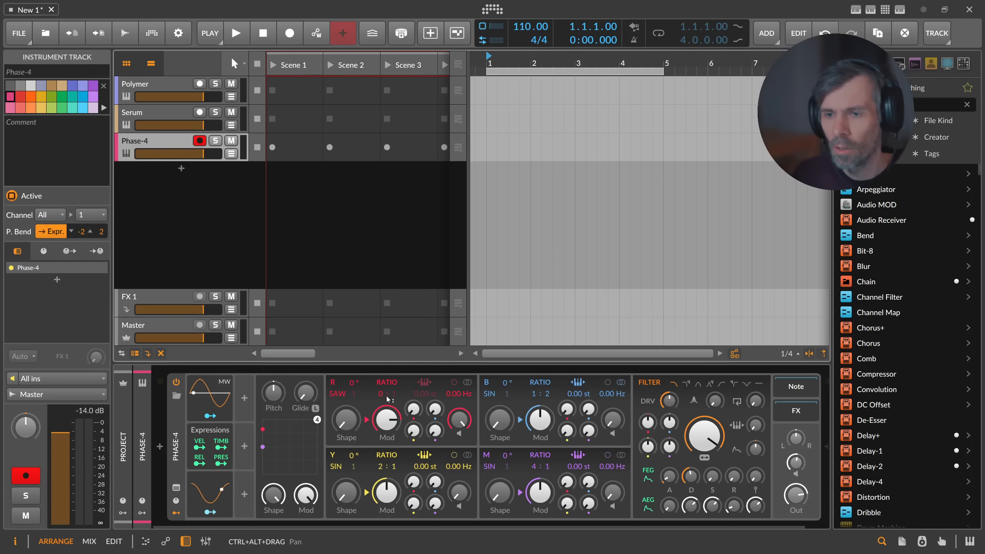
Set the Phase-4 LFO's timebase to Pitch (of current note) and map it to oscillator R's phase with a depth of 360.0.
{"action": "left_click", "coordinate": [226, 479]}
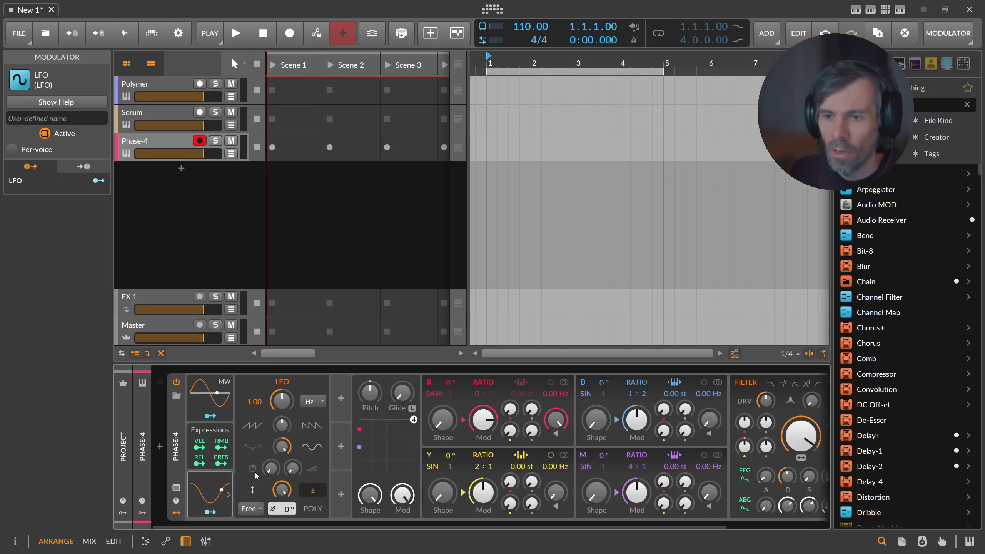
{"action": "left_click", "coordinate": [312, 401]}
{"action": "left_click", "coordinate": [333, 377]}
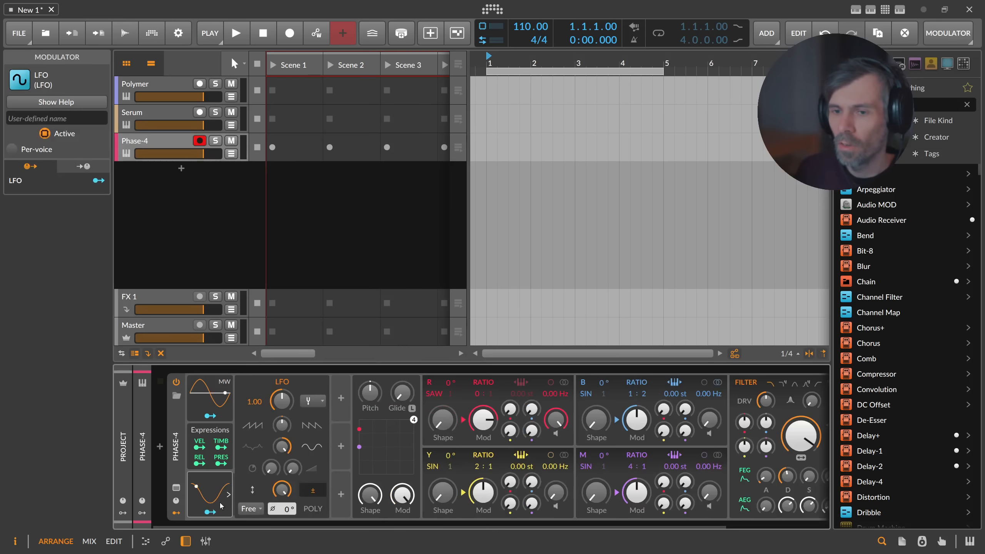
{"action": "left_click", "coordinate": [215, 513]}
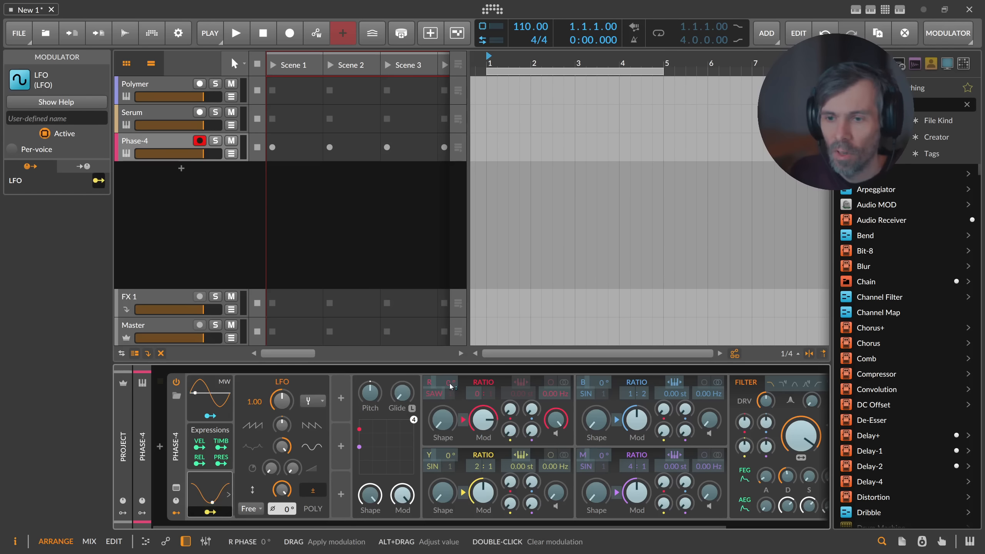
{"action": "left_click_drag", "start_coordinate": [450, 386], "coordinate": [450, 326]}
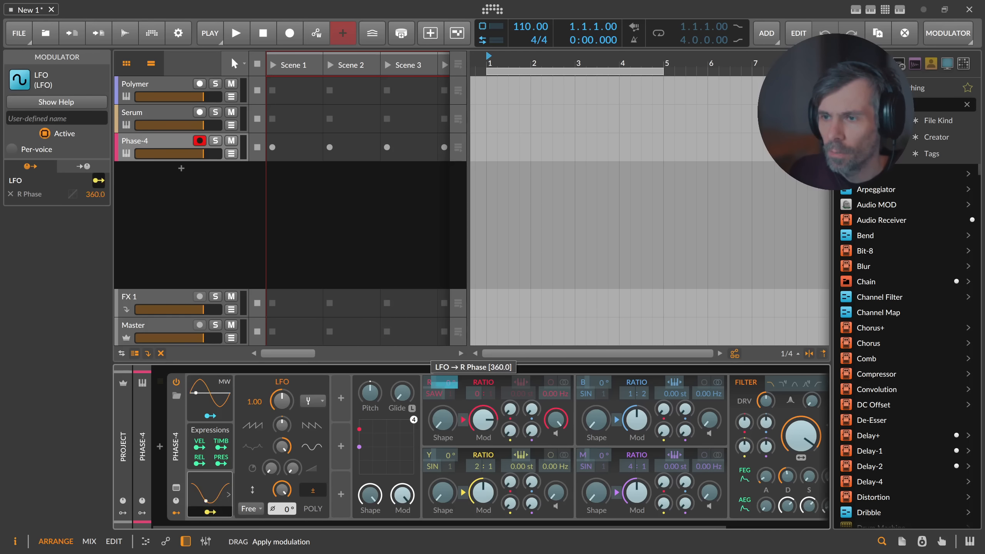
{"action": "left_click_drag", "start_coordinate": [450, 386], "coordinate": [450, 386]}
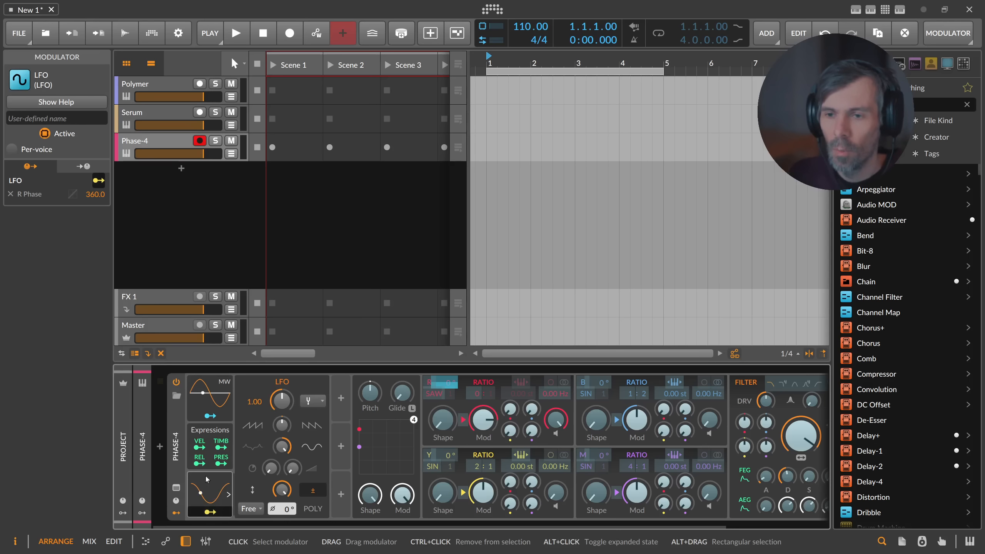
Keep Pitch (of current note) as the Phase-4 LFO's timebase and skew its waveform toward the sawtooth shape.
{"action": "left_click", "coordinate": [312, 402]}
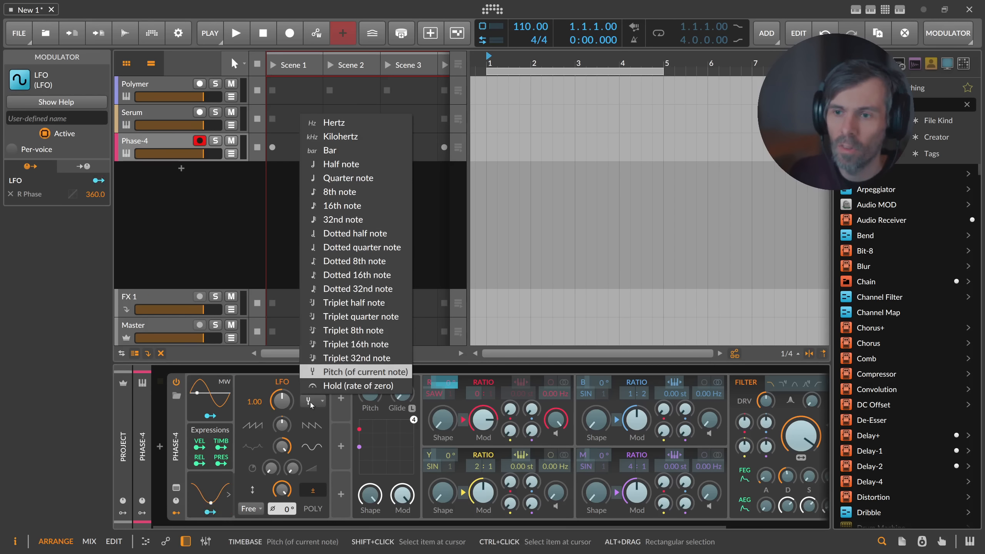
{"action": "left_click", "coordinate": [342, 374]}
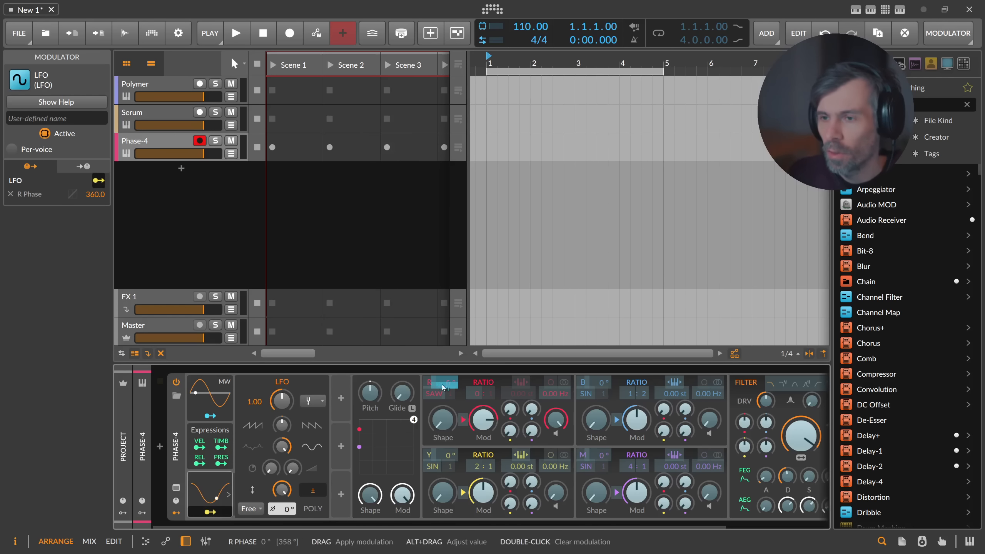
{"action": "mouse_move", "coordinate": [457, 527]}
{"action": "left_mouse_down"}
{"action": "mouse_move", "coordinate": [566, 527]}
{"action": "mouse_move", "coordinate": [439, 527]}
{"action": "left_mouse_up"}
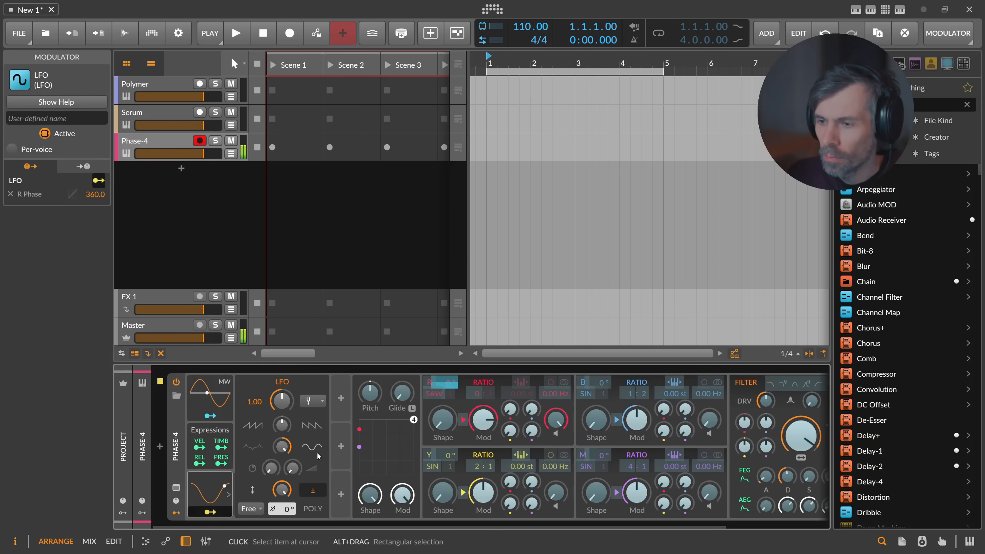
{"action": "left_click_drag", "start_coordinate": [282, 401], "coordinate": [284, 426]}
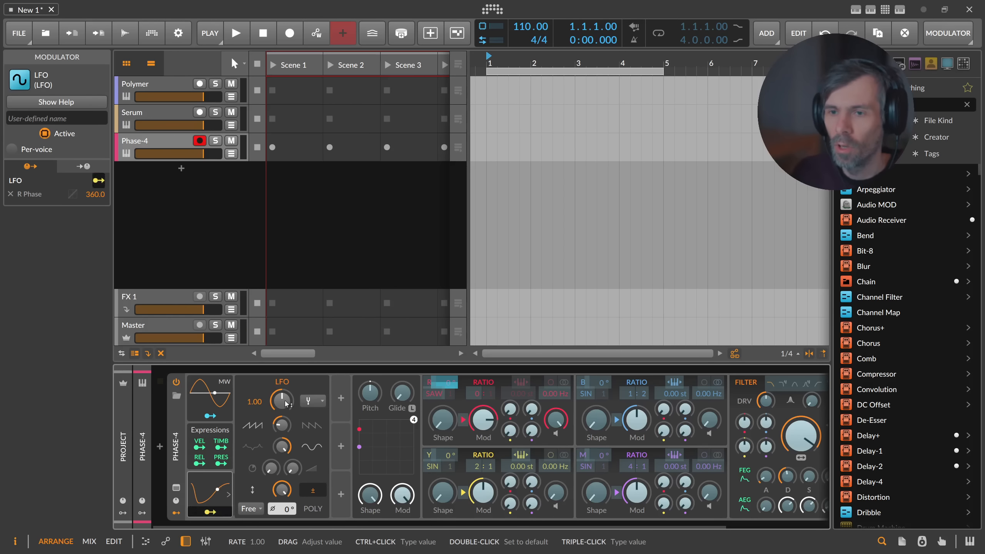
Raise the Phase-4 LFO's rate to 2.00 to compare the pitch, and return it to 1.00.
{"action": "mouse_move", "coordinate": [286, 403]}
{"action": "left_mouse_down"}
{"action": "mouse_move", "coordinate": [285, 415]}
{"action": "mouse_move", "coordinate": [286, 404]}
{"action": "left_mouse_up"}
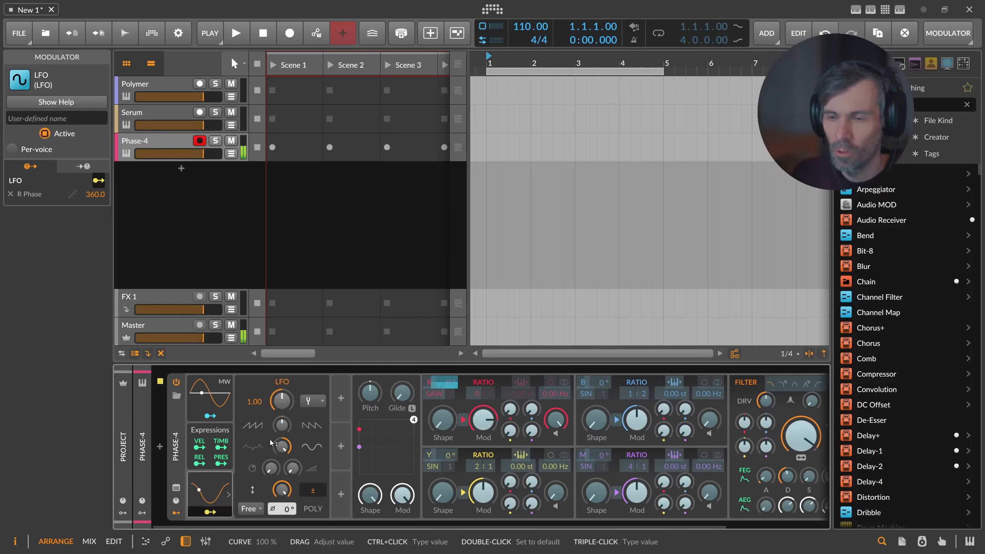
{"action": "left_click", "coordinate": [283, 403], "text": "ctrl"}
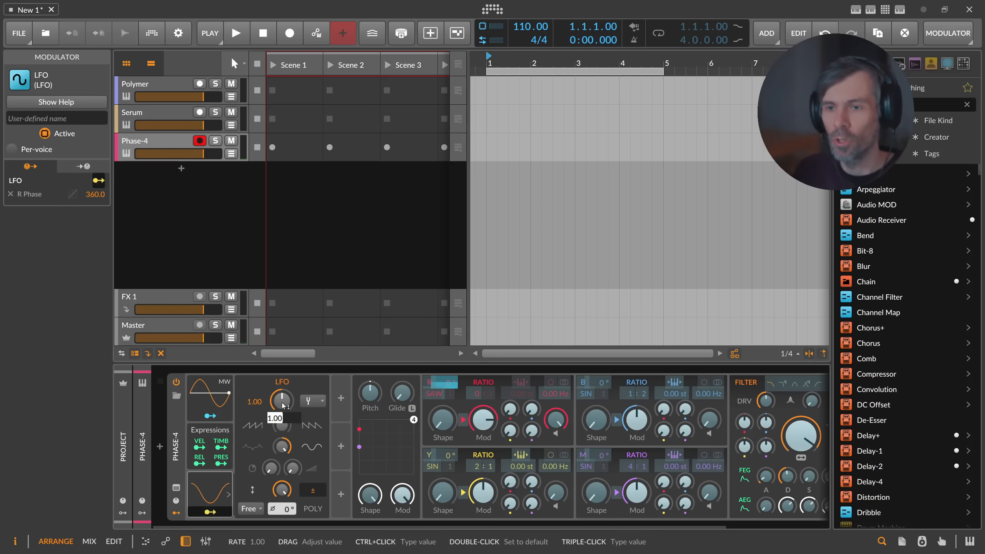
{"action": "type", "text": "2"}
{"action": "key", "text": "Return"}
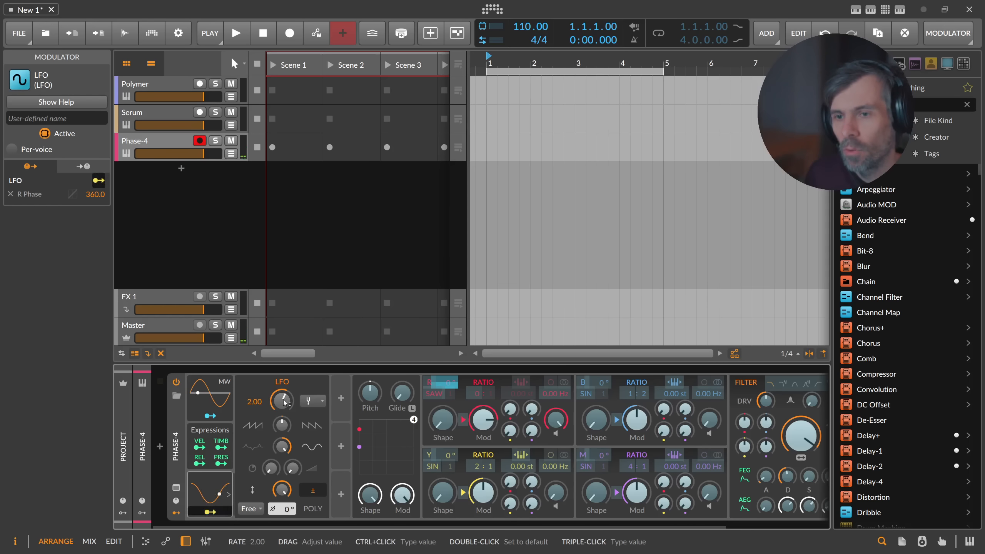
{"action": "mouse_move", "coordinate": [286, 404]}
{"action": "left_mouse_down"}
{"action": "mouse_move", "coordinate": [286, 421]}
{"action": "mouse_move", "coordinate": [285, 403]}
{"action": "left_mouse_up"}
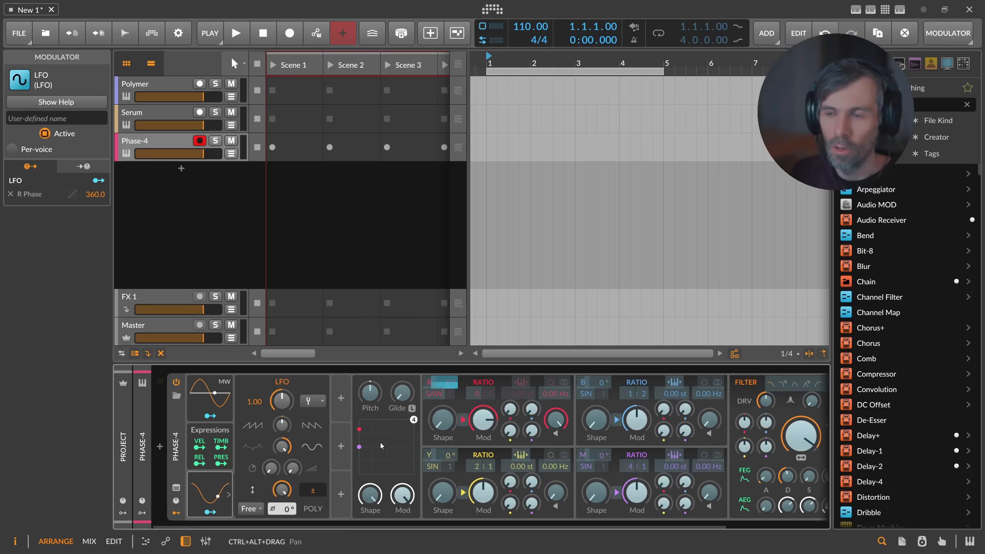
Collapse the LFO settings, delete the Phase-4 track and select the Polymer track.
{"action": "left_click", "coordinate": [228, 494]}
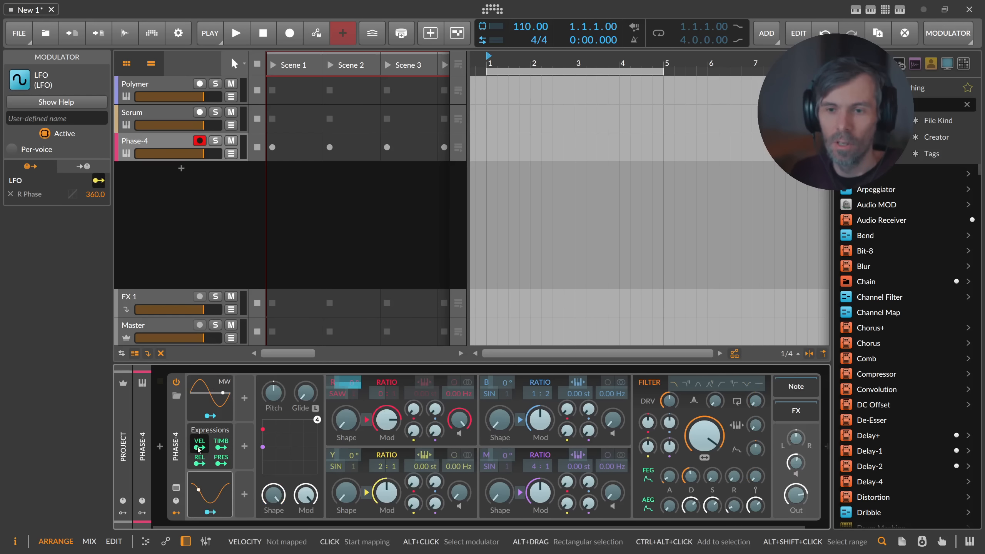
{"action": "left_click", "coordinate": [159, 144]}
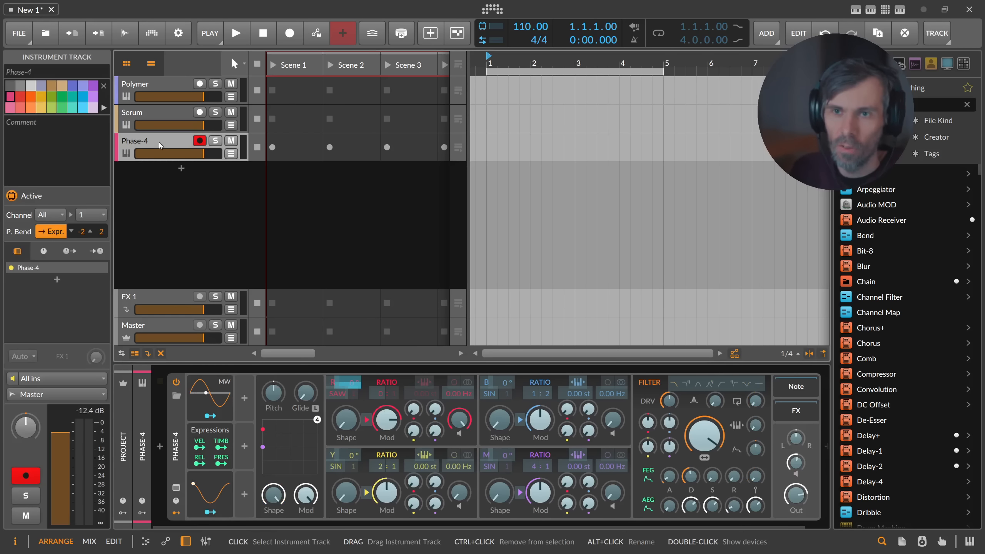
{"action": "key", "text": "Delete"}
{"action": "left_click", "coordinate": [162, 85]}
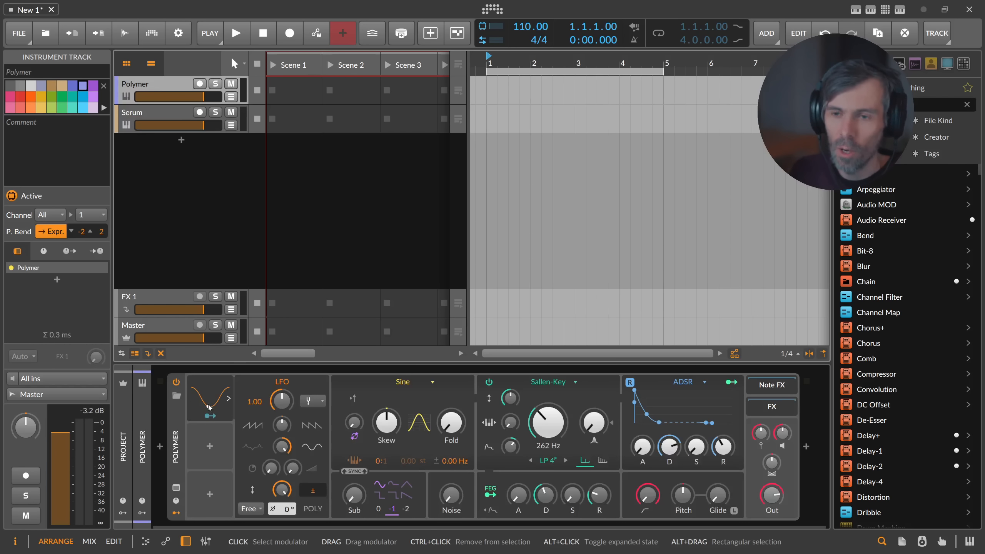
Examine Polymer's internal module patch, including the oscillator, filter and envelope connections, and close the view.
{"action": "left_click", "coordinate": [211, 415]}
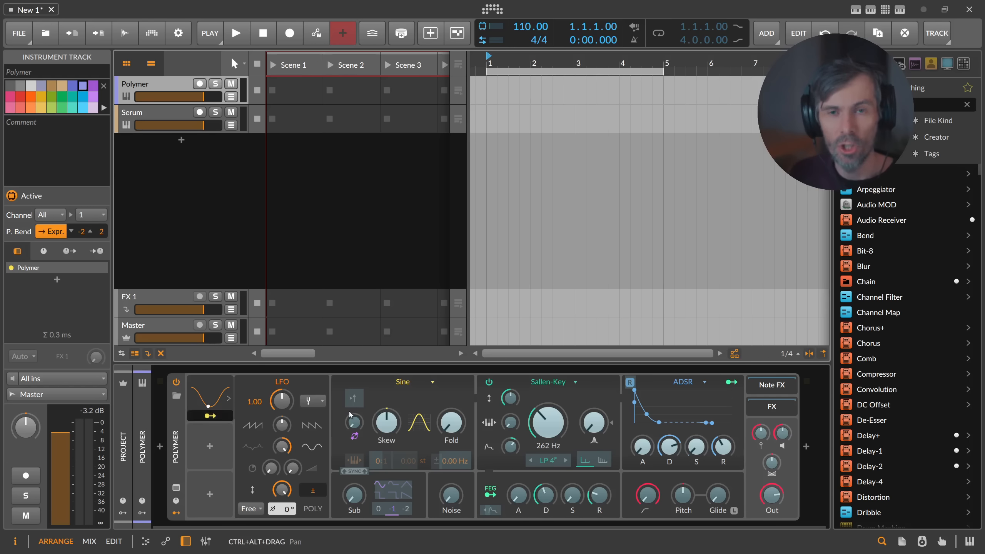
{"action": "left_click", "coordinate": [176, 487]}
{"action": "left_click_drag", "start_coordinate": [254, 281], "coordinate": [462, 325]}
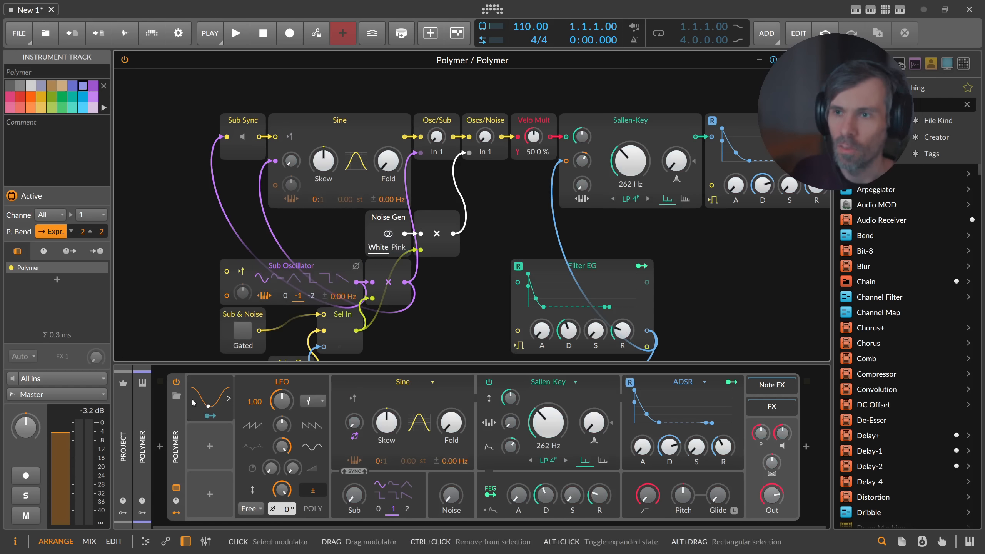
{"action": "left_click", "coordinate": [820, 60]}
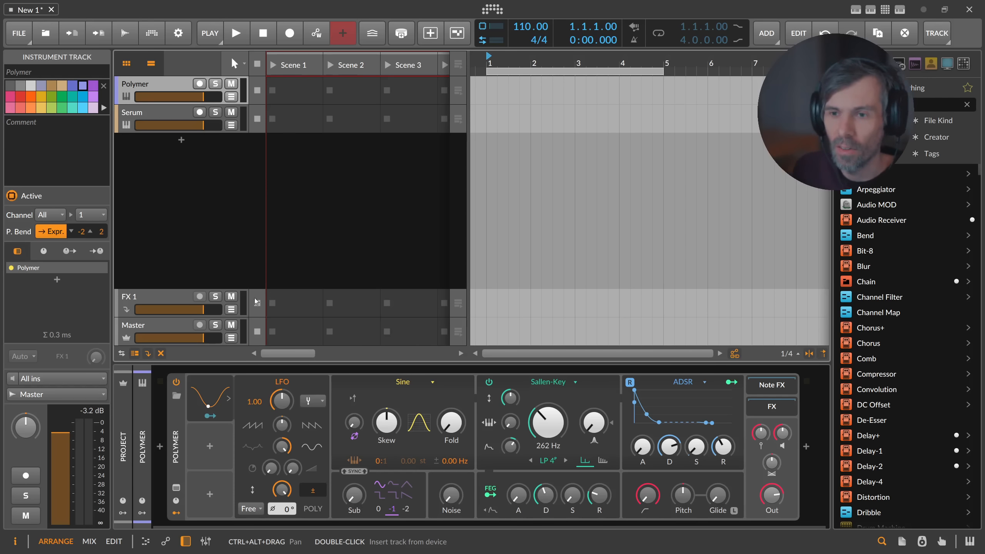
Change Polymer's oscillator type to Wavetable.
{"action": "left_click", "coordinate": [402, 382]}
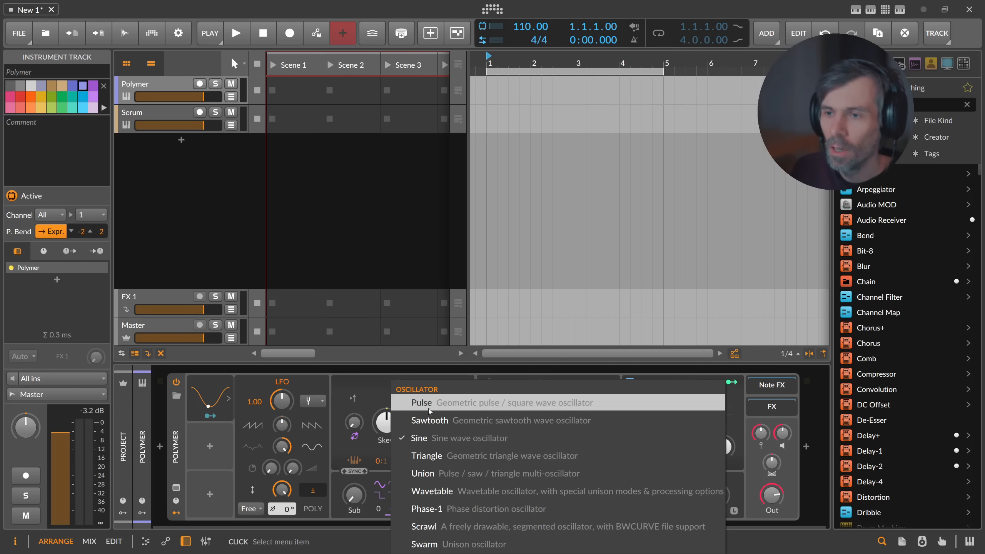
{"action": "left_click", "coordinate": [455, 496]}
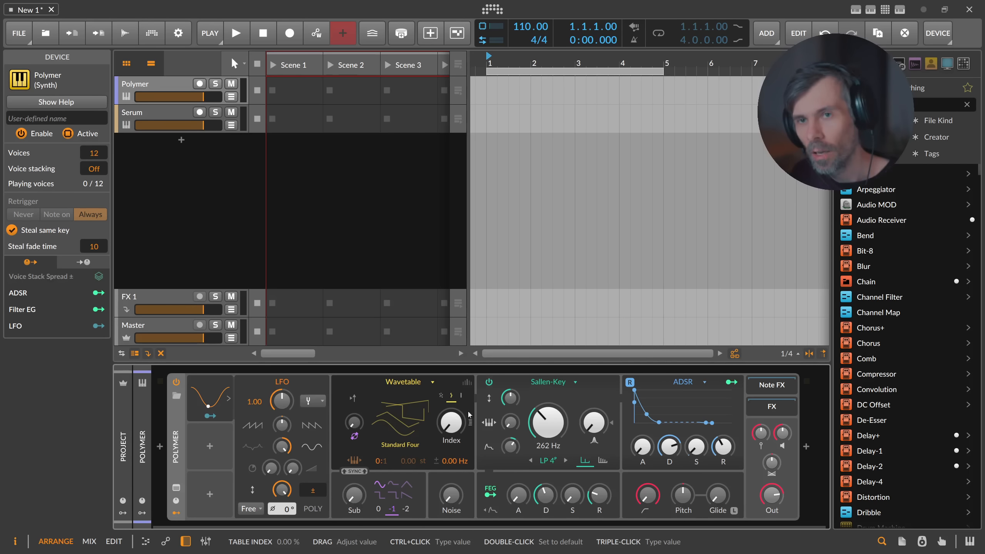
Open Serum's wavetable editor for oscillator A in an enlarged window and examine frames 1 and 129.
{"action": "left_click", "coordinate": [182, 117]}
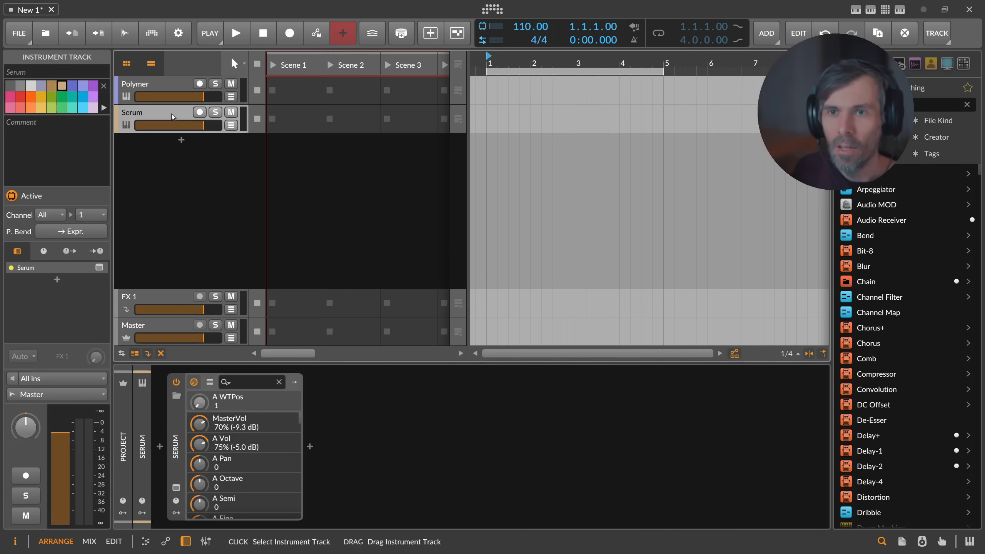
{"action": "left_click", "coordinate": [176, 488]}
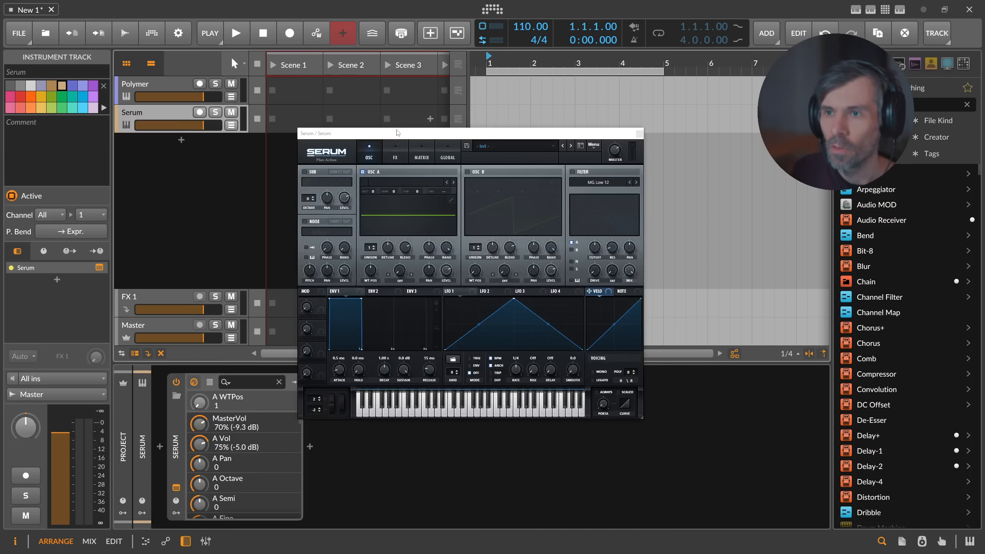
{"action": "left_click", "coordinate": [445, 198]}
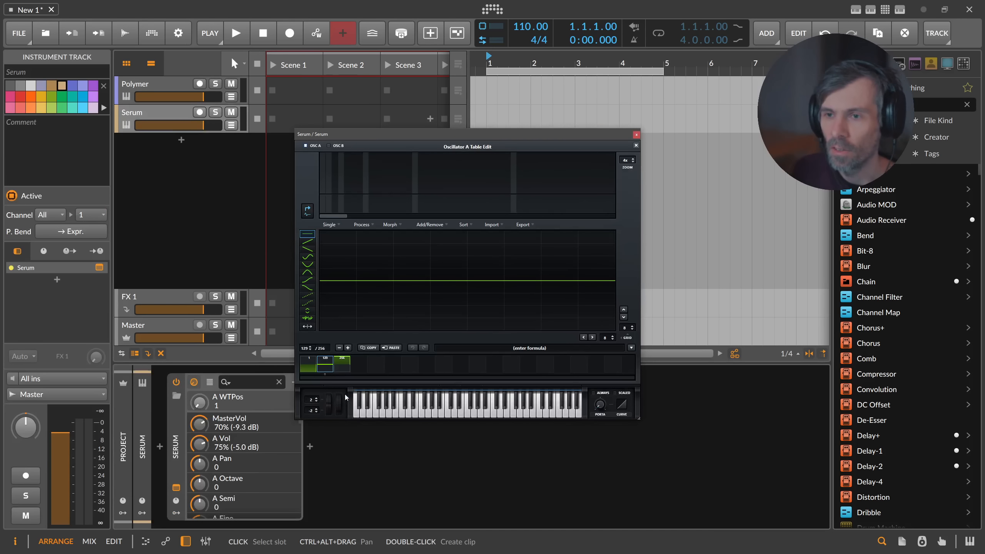
{"action": "left_click", "coordinate": [310, 366]}
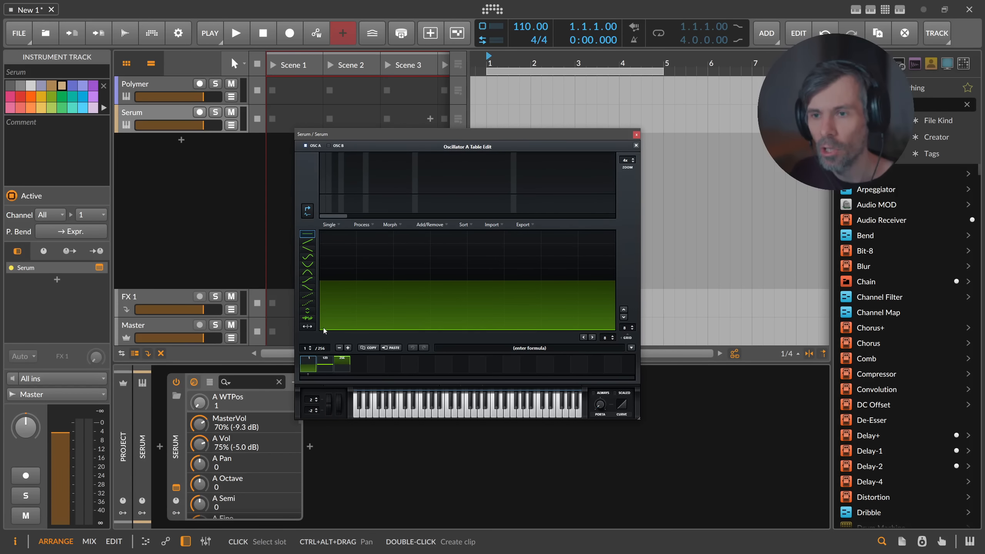
{"action": "left_click", "coordinate": [324, 367]}
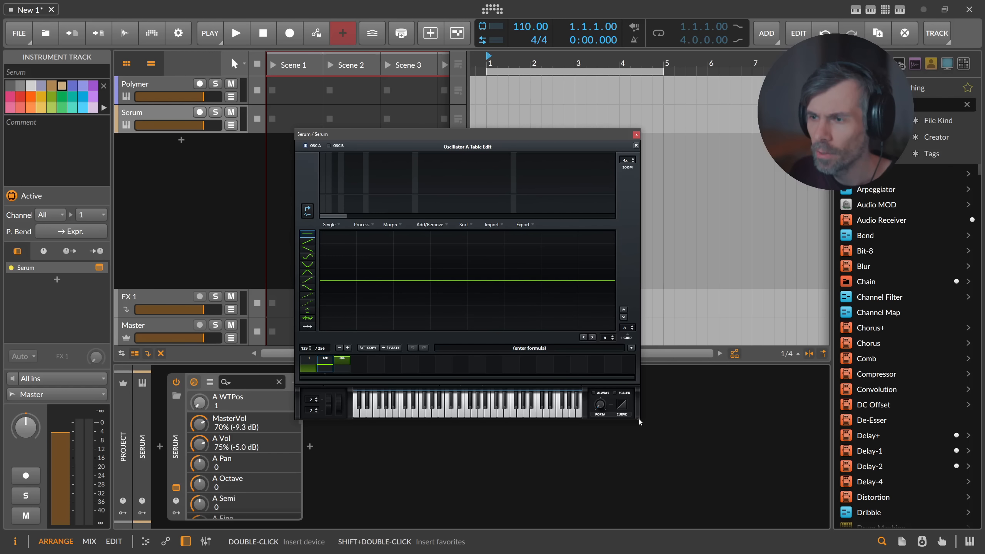
{"action": "left_click_drag", "start_coordinate": [639, 419], "coordinate": [789, 512]}
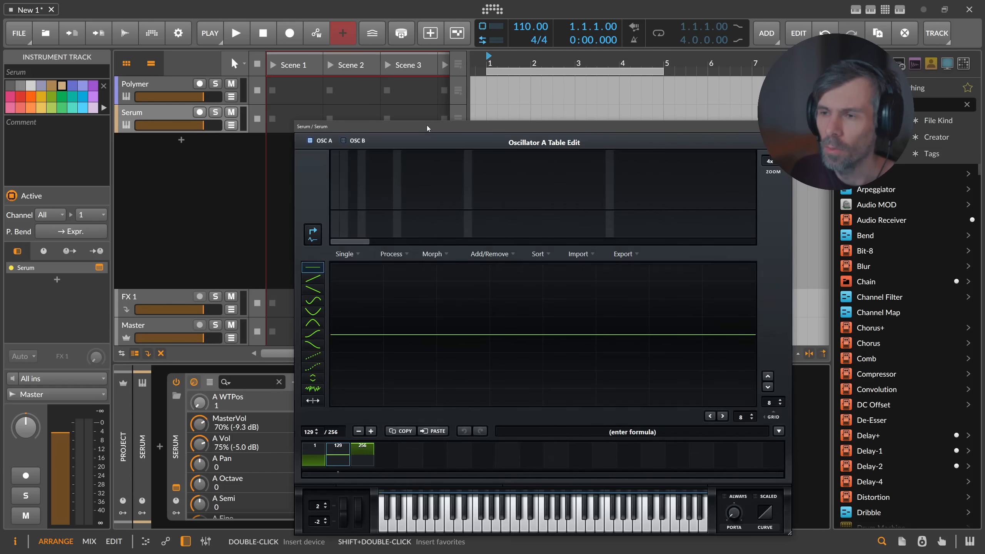
{"action": "left_click_drag", "start_coordinate": [404, 121], "coordinate": [383, 74]}
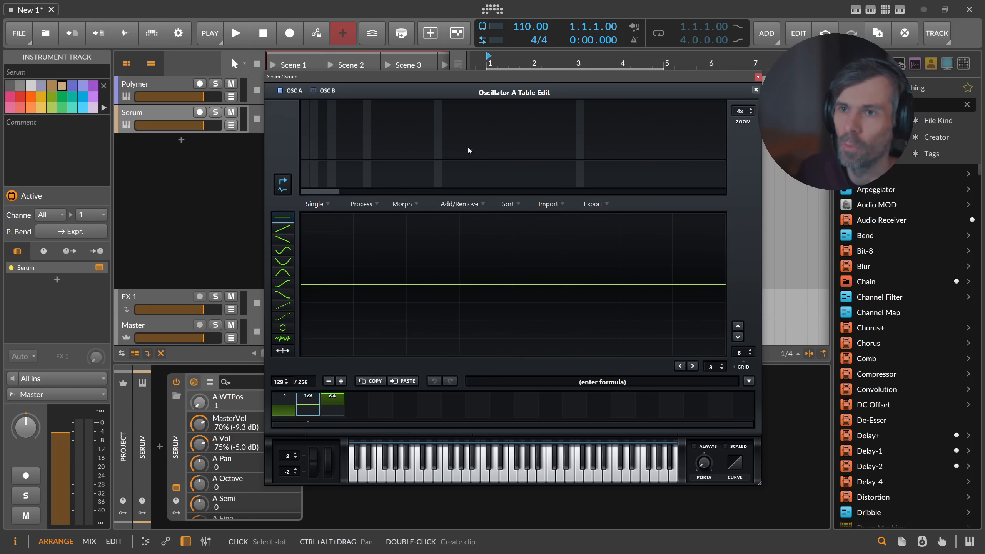
{"action": "left_click", "coordinate": [756, 89]}
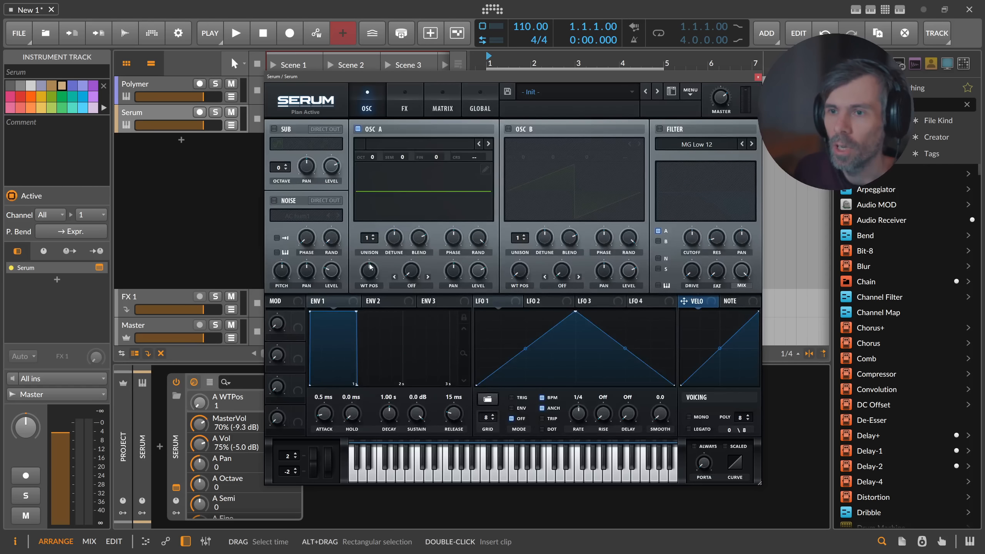
Sweep the wavetable position of Serum's oscillator A down to the first frame and up to 256, and close the plug-in window.
{"action": "left_click_drag", "start_coordinate": [371, 267], "coordinate": [369, 332]}
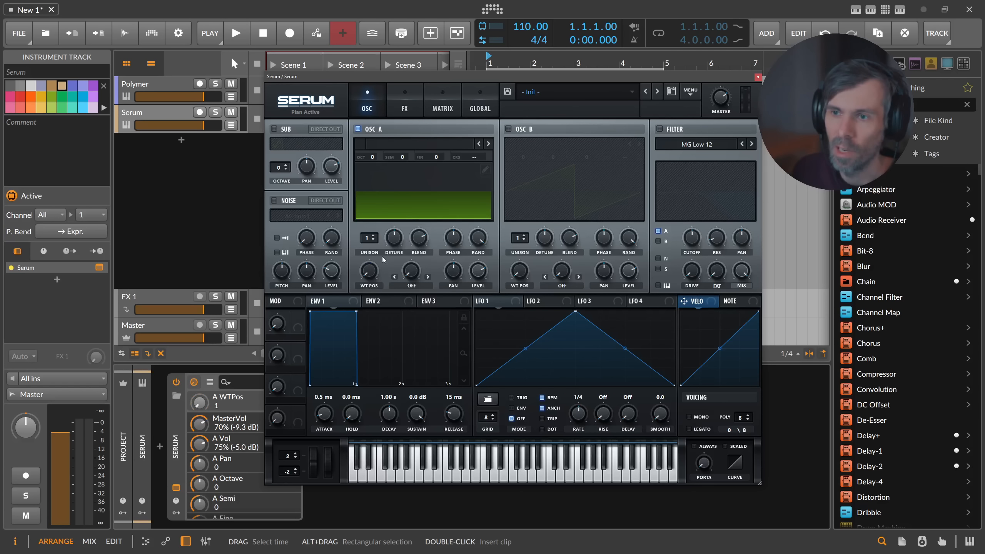
{"action": "left_click_drag", "start_coordinate": [371, 273], "coordinate": [369, 164]}
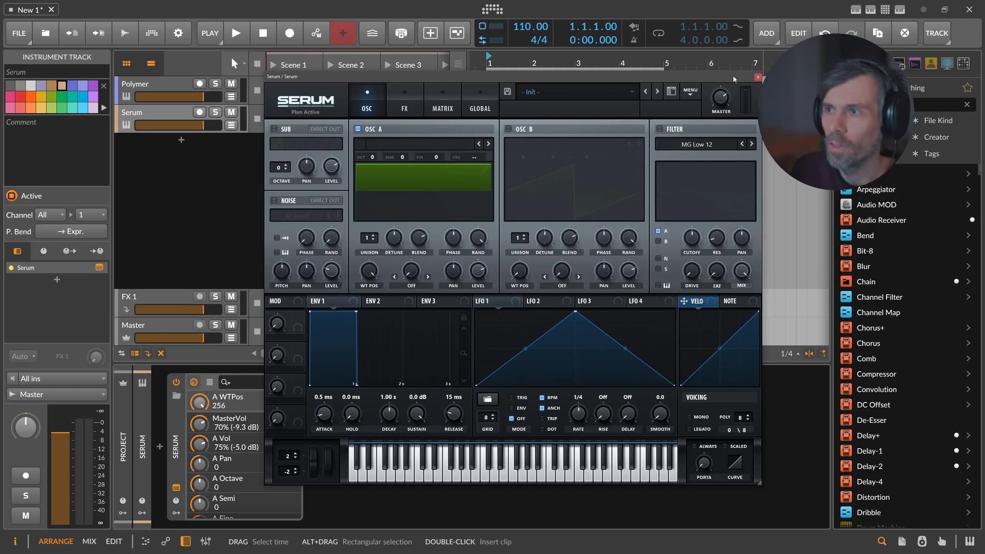
{"action": "left_click", "coordinate": [757, 77]}
Add a DC Offset device after Serum in the device chain.
{"action": "left_click", "coordinate": [314, 441]}
{"action": "type", "text": "dd"}
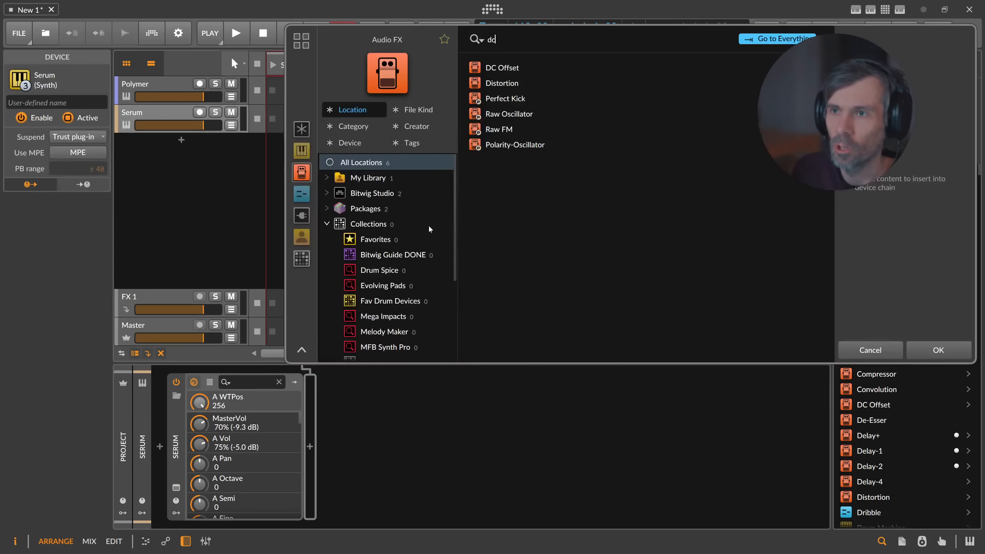
{"action": "double_click", "coordinate": [502, 68]}
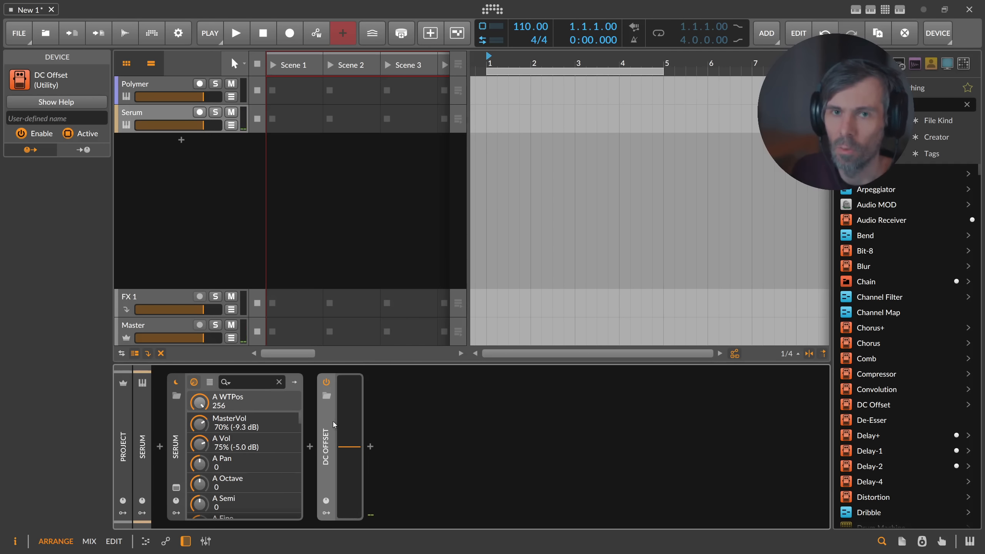
Reopen Serum, examine frame 256 in oscillator A's wavetable editor, and close the plug-in window.
{"action": "left_click", "coordinate": [177, 488]}
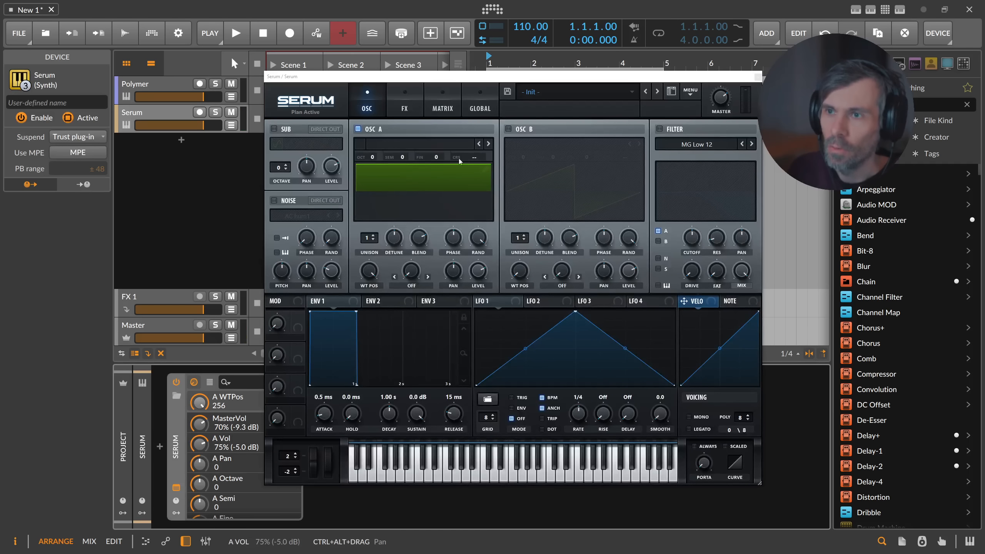
{"action": "mouse_move", "coordinate": [491, 164]}
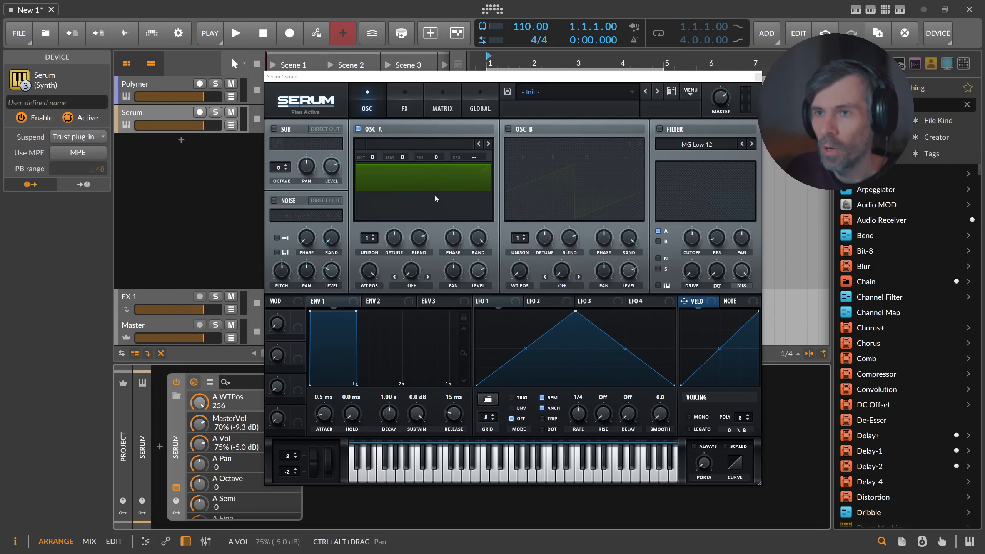
{"action": "left_click", "coordinate": [485, 171]}
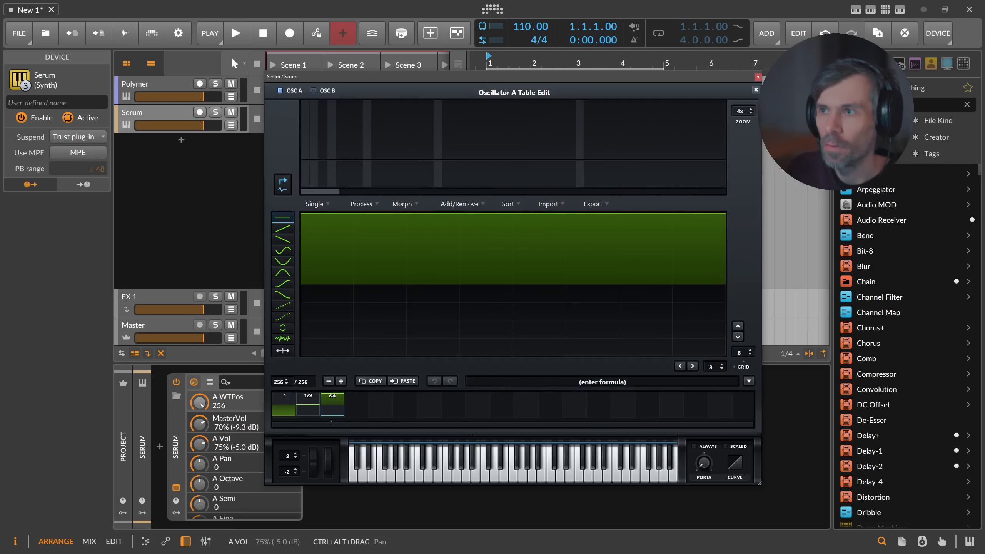
{"action": "left_click", "coordinate": [757, 76]}
Delete the Serum track.
{"action": "left_click", "coordinate": [173, 119]}
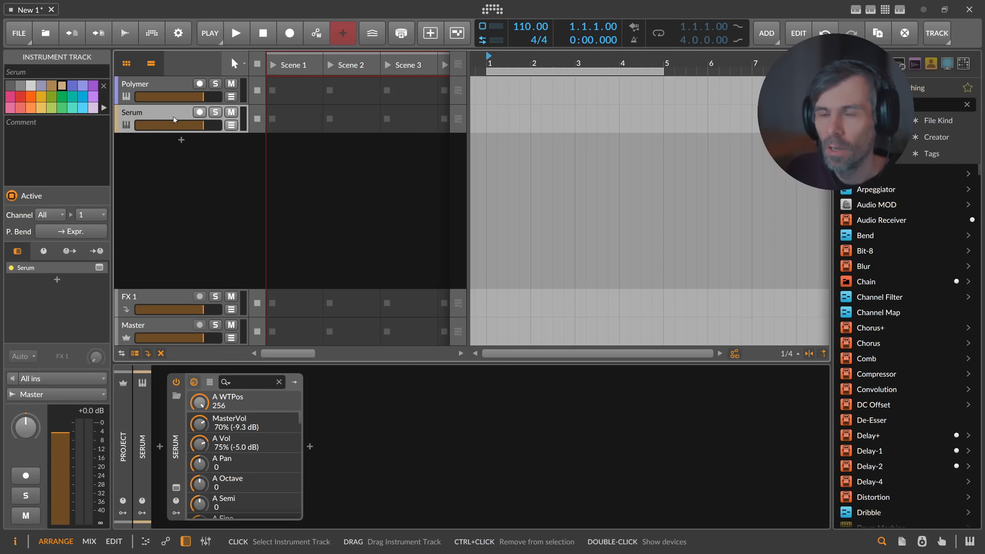
{"action": "key", "text": "Delete"}
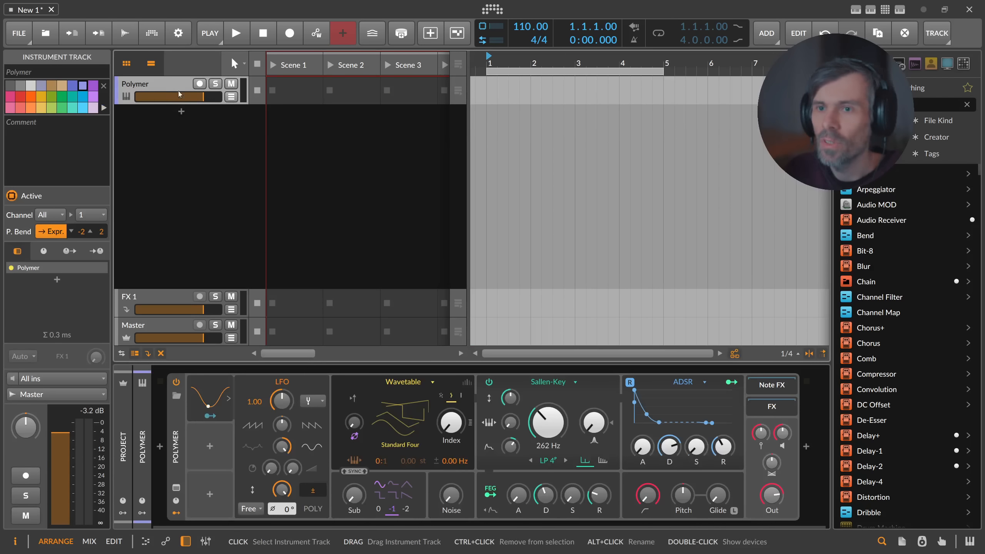
Load the DC-Offset wavetable into Polymer's oscillator and set its table index to 50 %.
{"action": "left_click", "coordinate": [385, 416]}
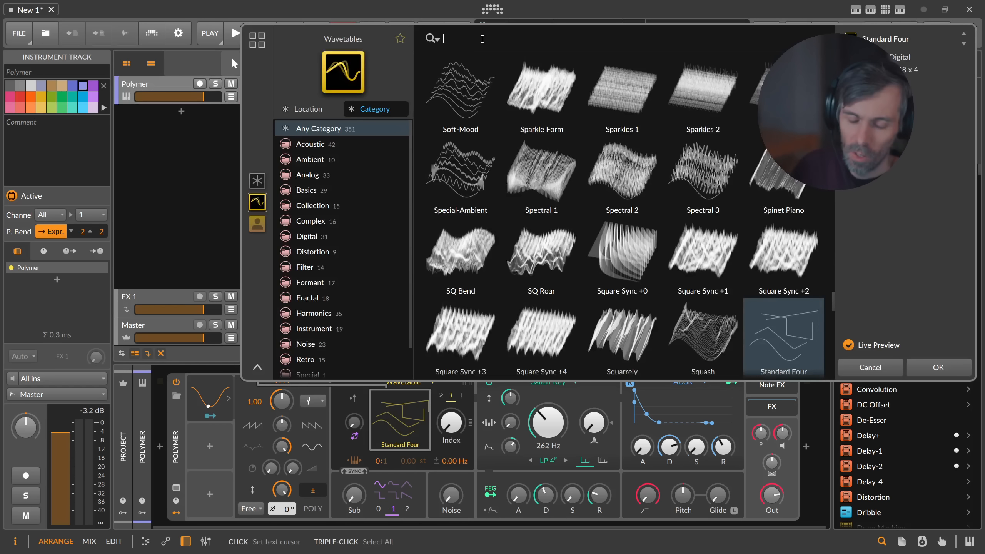
{"action": "type", "text": "dc"}
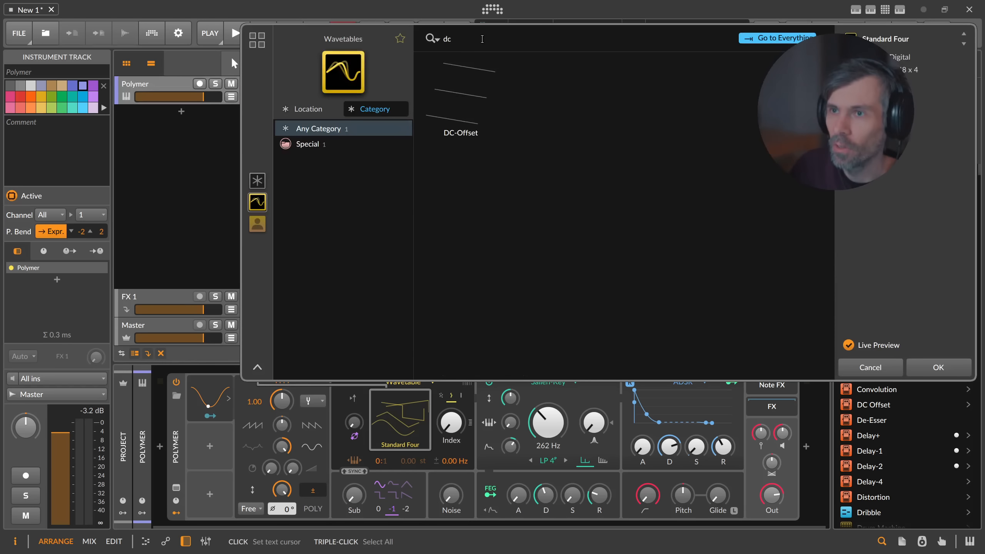
{"action": "double_click", "coordinate": [472, 74]}
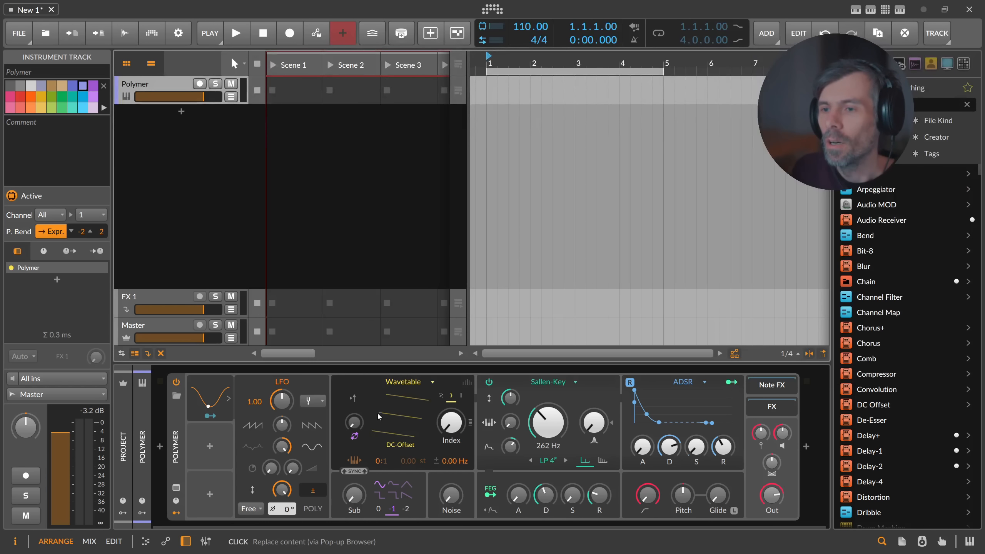
{"action": "left_click", "coordinate": [452, 425], "text": "ctrl"}
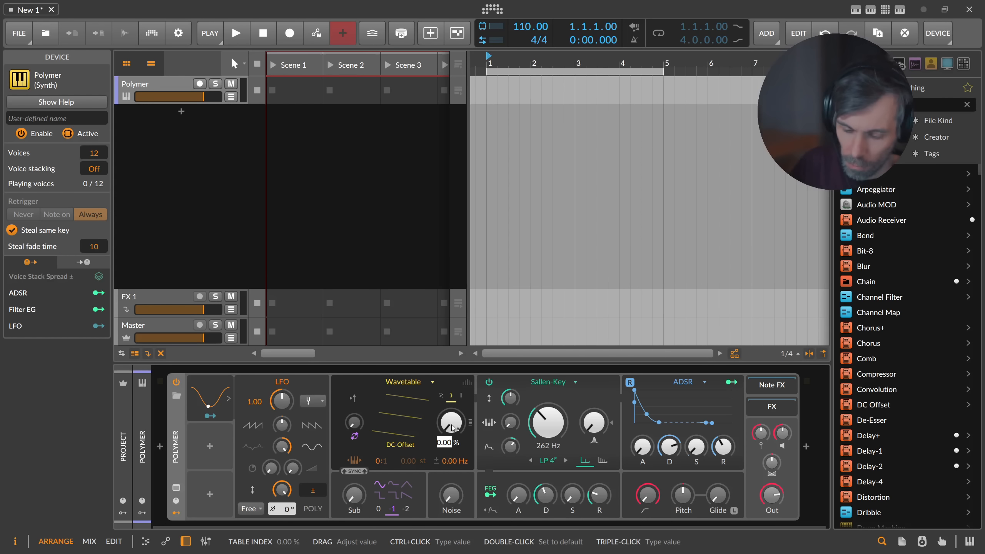
{"action": "type", "text": "50"}
{"action": "key", "text": "Return"}
{"action": "key", "text": "Return"}
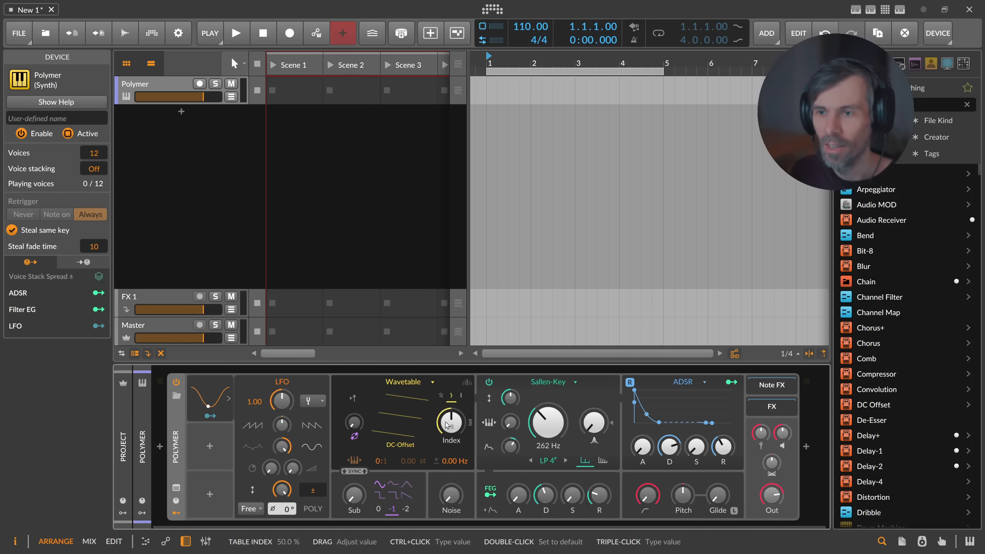
Modulate the wavetable's table index with the LFO at 0.500 and keep the LFO's timebase on Pitch (of current note).
{"action": "left_click", "coordinate": [210, 416]}
{"action": "left_click", "coordinate": [313, 401]}
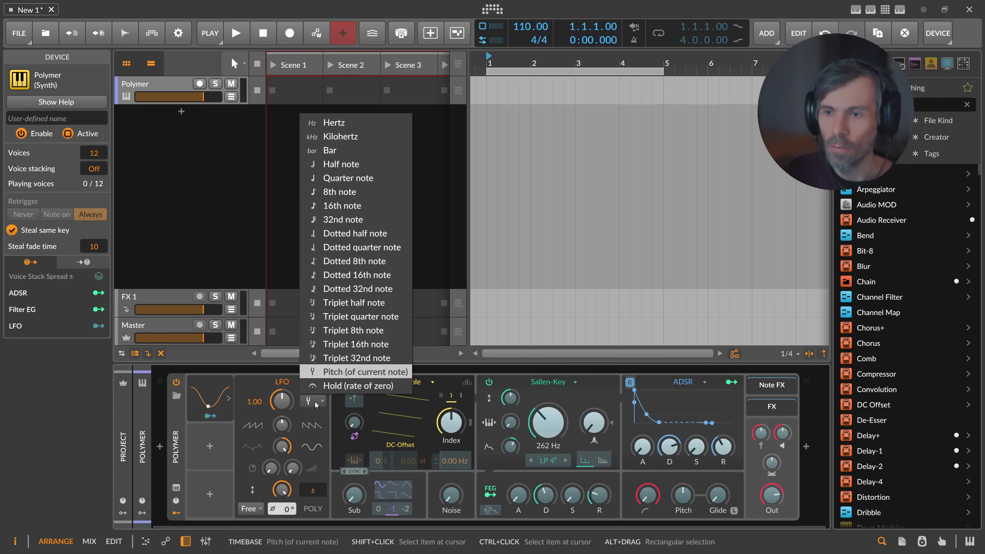
{"action": "left_click", "coordinate": [313, 401]}
{"action": "left_click_drag", "start_coordinate": [451, 422], "coordinate": [451, 410]}
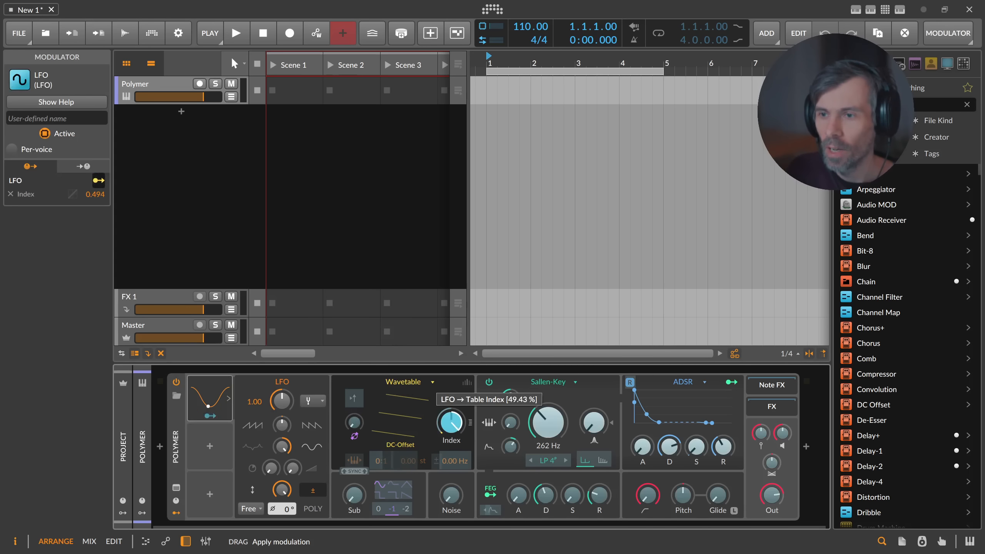
{"action": "left_click_drag", "start_coordinate": [455, 427], "coordinate": [454, 427]}
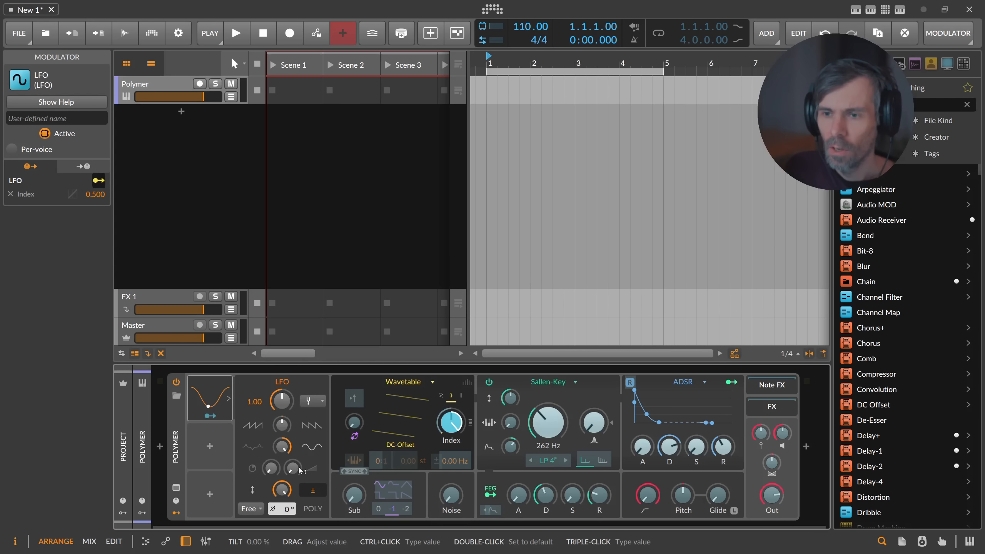
{"action": "left_click", "coordinate": [315, 400]}
{"action": "left_click", "coordinate": [329, 375]}
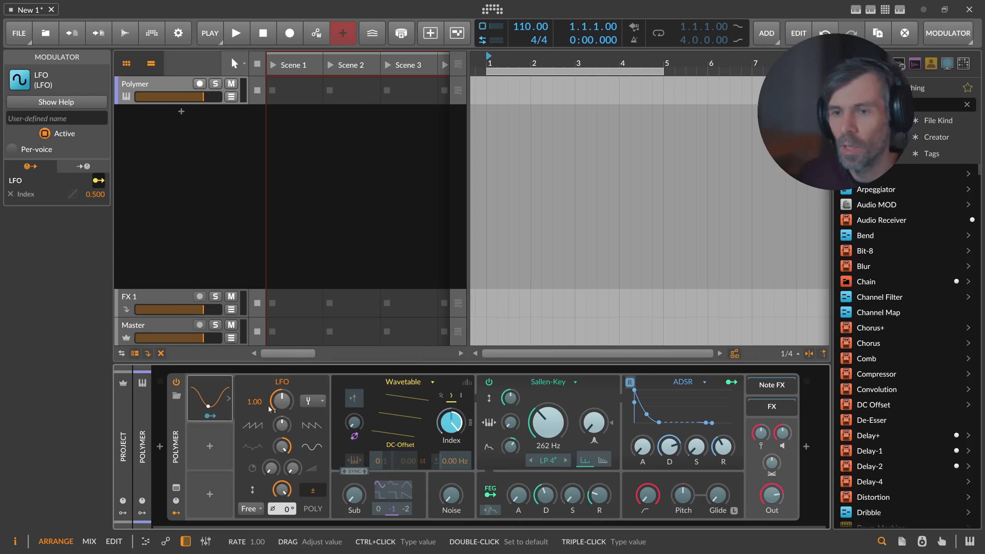
Record-arm the Polymer track and audition different LFO tilt and rate settings, resetting both to their defaults.
{"action": "left_click", "coordinate": [200, 85]}
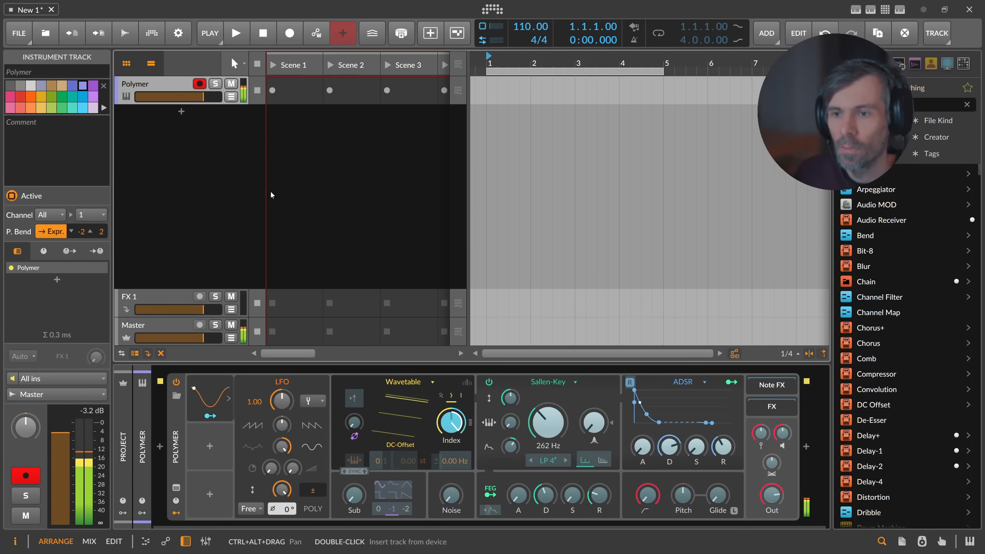
{"action": "mouse_move", "coordinate": [282, 425]}
{"action": "left_mouse_down"}
{"action": "mouse_move", "coordinate": [283, 445]}
{"action": "mouse_move", "coordinate": [282, 388]}
{"action": "mouse_move", "coordinate": [282, 443]}
{"action": "mouse_move", "coordinate": [282, 430]}
{"action": "left_mouse_up"}
{"action": "double_click", "coordinate": [284, 424]}
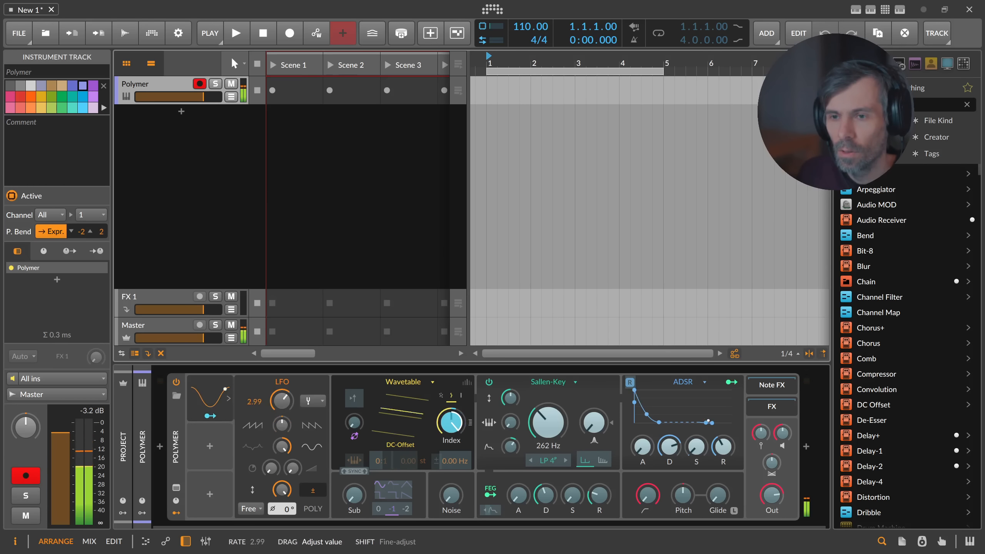
{"action": "left_click", "coordinate": [284, 404]}
Raise the ADSR sustain to full and the filter cutoff to 7.10 kHz, and audition the LFO tilt before resetting it.
{"action": "left_click", "coordinate": [210, 416]}
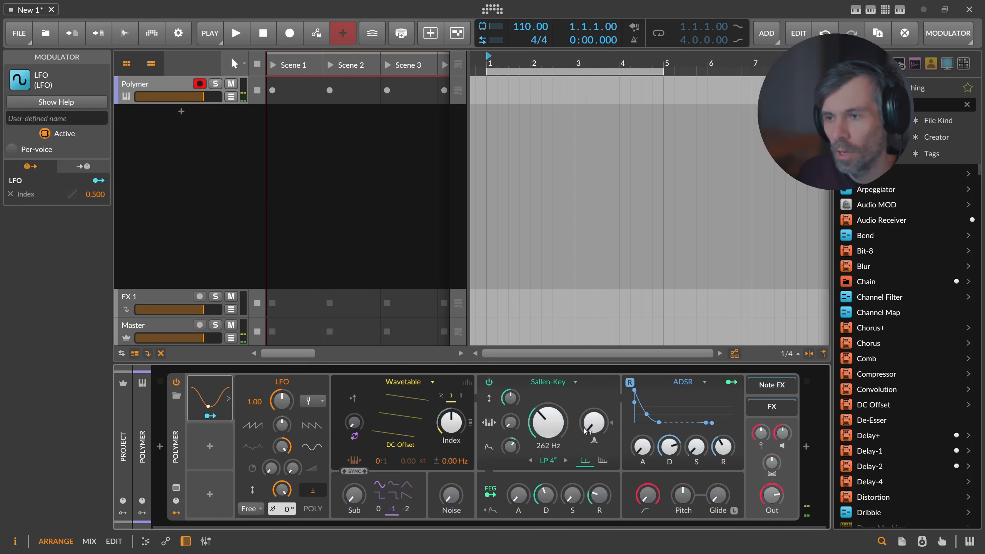
{"action": "left_click_drag", "start_coordinate": [696, 447], "coordinate": [696, 398]}
{"action": "left_click_drag", "start_coordinate": [548, 423], "coordinate": [548, 372]}
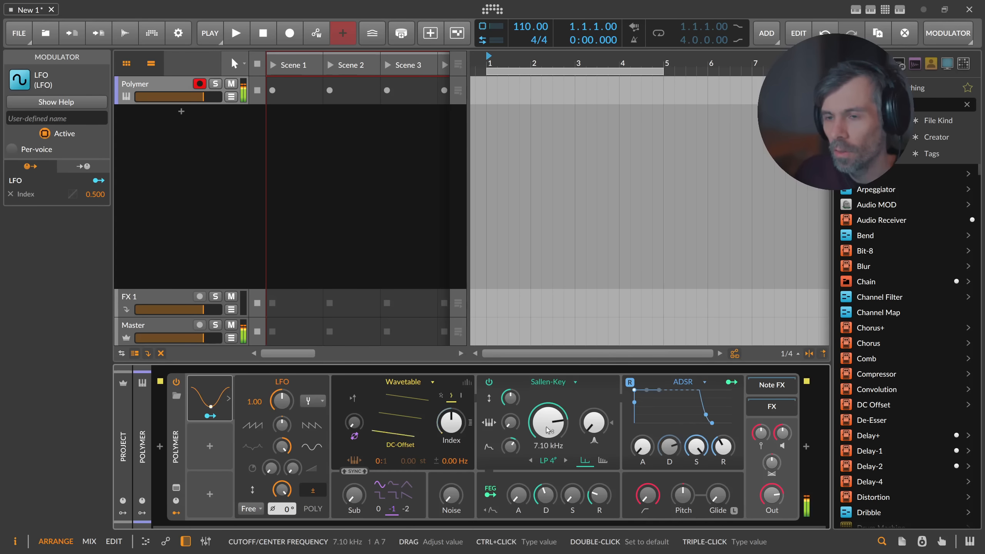
{"action": "left_click_drag", "start_coordinate": [294, 423], "coordinate": [294, 379]}
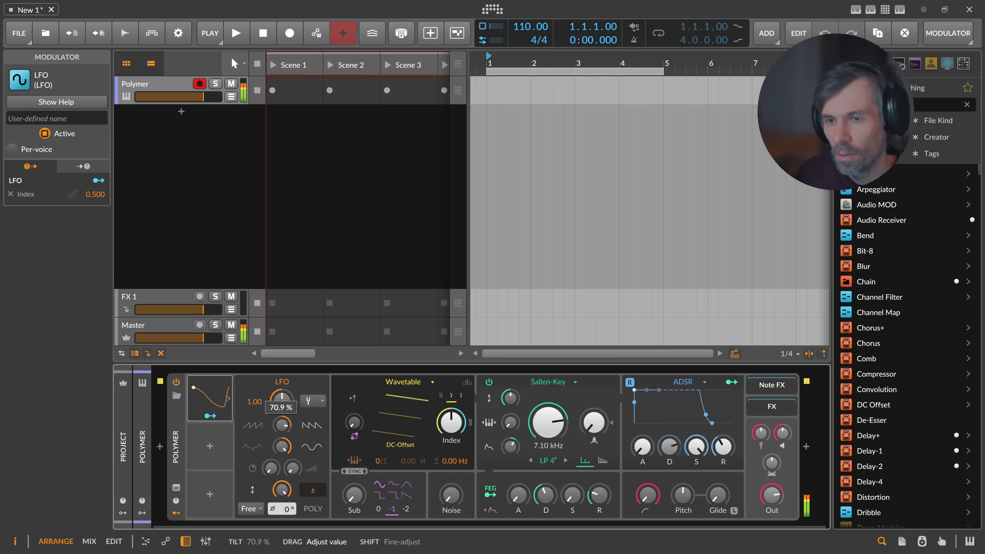
{"action": "double_click", "coordinate": [283, 426]}
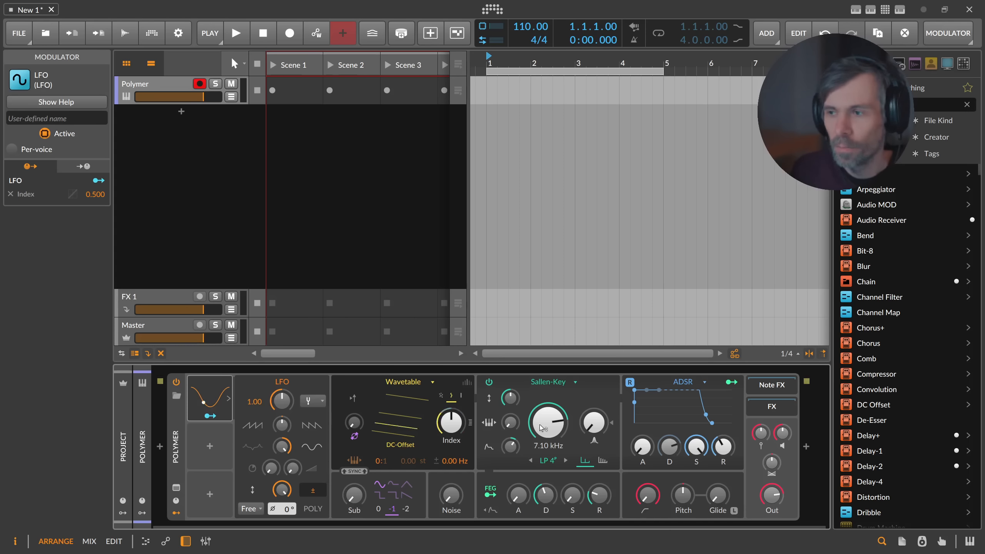
Insert an Oscilloscope device after Polymer and open its enlarged display.
{"action": "left_click", "coordinate": [806, 447]}
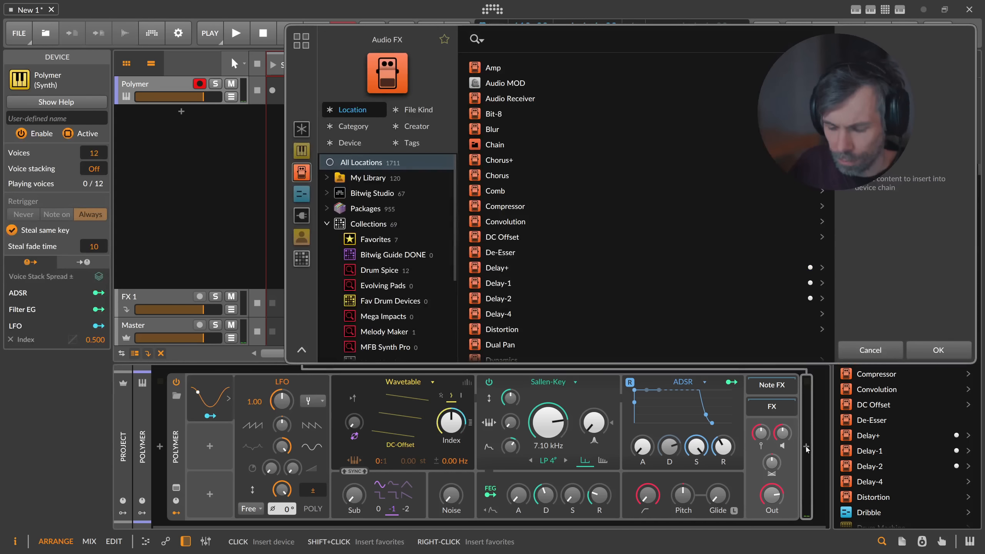
{"action": "type", "text": "osc"}
{"action": "key", "text": "Return"}
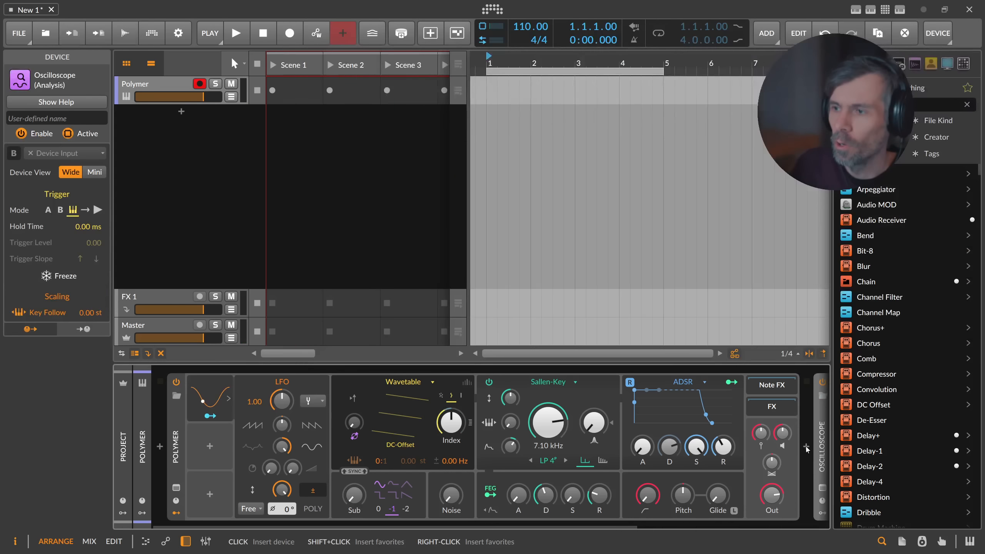
{"action": "left_click", "coordinate": [822, 488]}
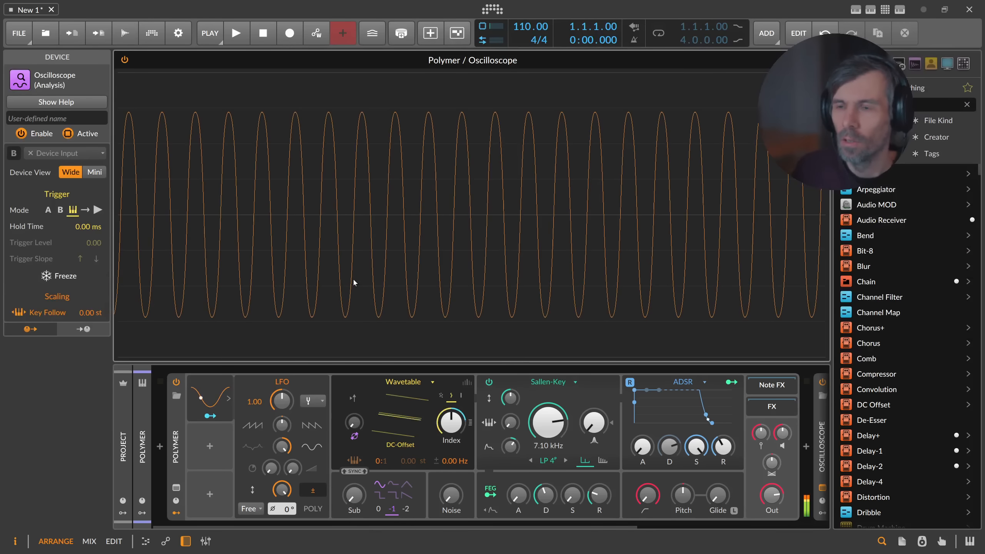
Zoom in on the oscilloscope waveform and examine it with the LFO tilted to -40 %, resetting the tilt to default.
{"action": "left_click_drag", "start_coordinate": [353, 282], "coordinate": [286, 242]}
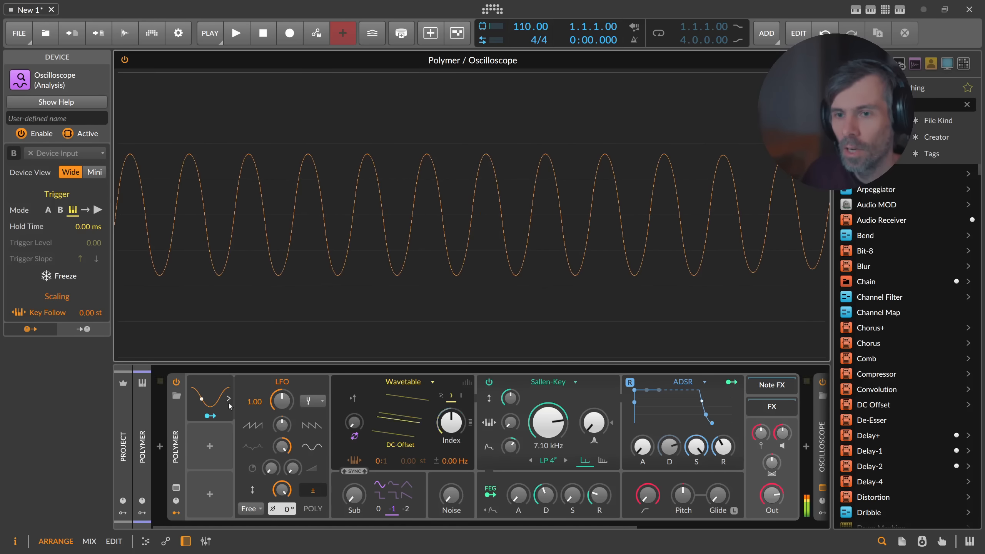
{"action": "left_click_drag", "start_coordinate": [282, 400], "coordinate": [283, 443]}
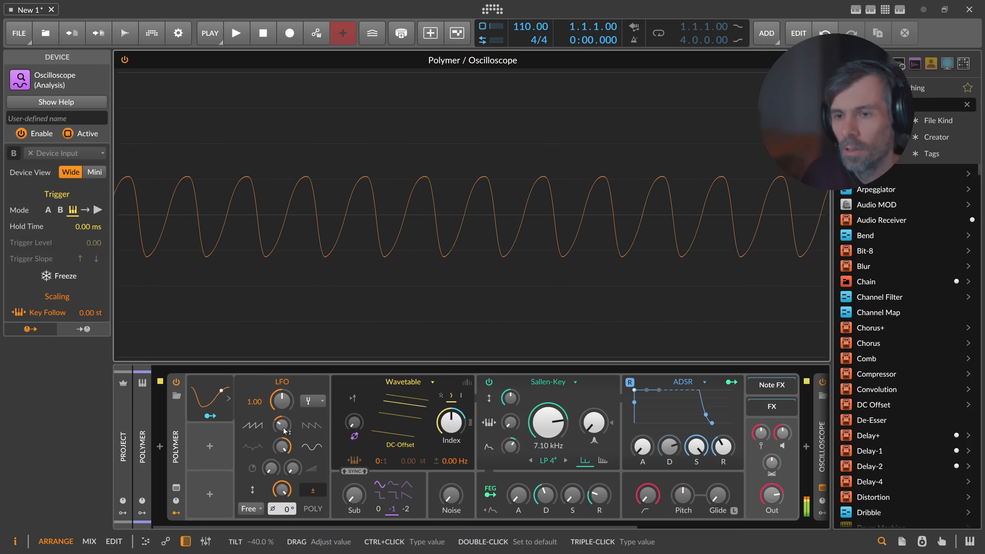
{"action": "double_click", "coordinate": [285, 430]}
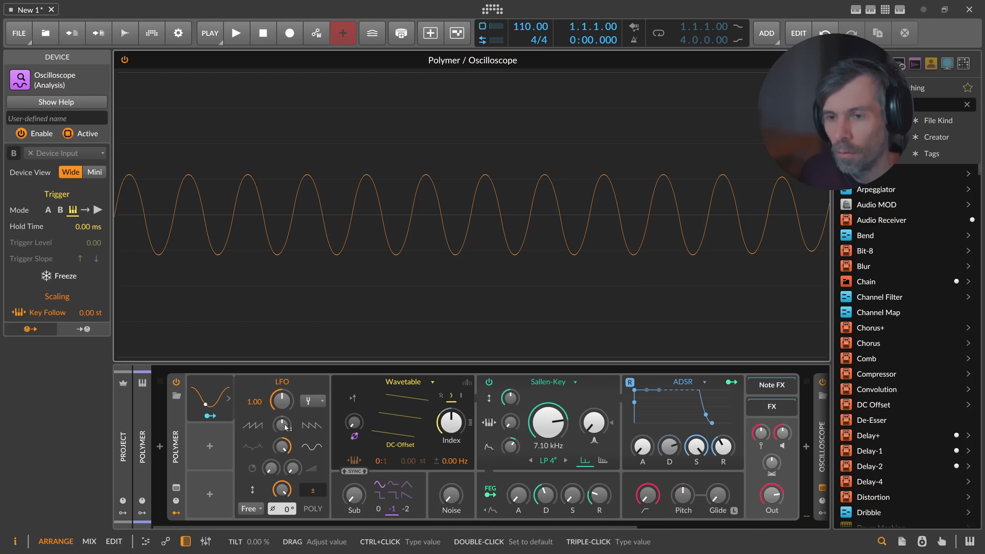
Duplicate the LFO in Polymer's second modulator slot and set the copy's rate to 3.00.
{"action": "left_click", "coordinate": [211, 402]}
{"action": "key", "text": "ctrl+d"}
{"action": "left_click_drag", "start_coordinate": [254, 401], "coordinate": [215, 448]}
{"action": "left_click", "coordinate": [211, 446]}
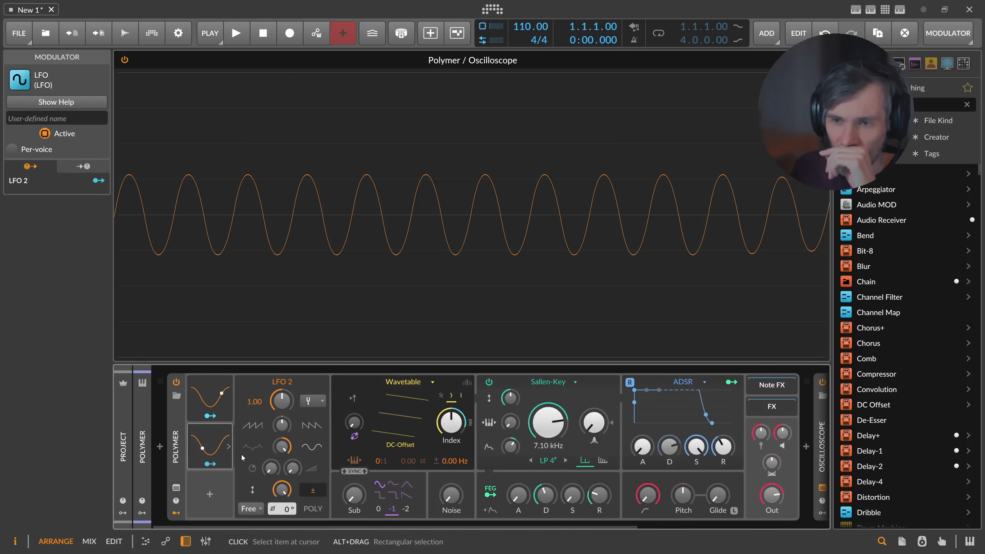
{"action": "left_click", "coordinate": [282, 403], "text": "ctrl"}
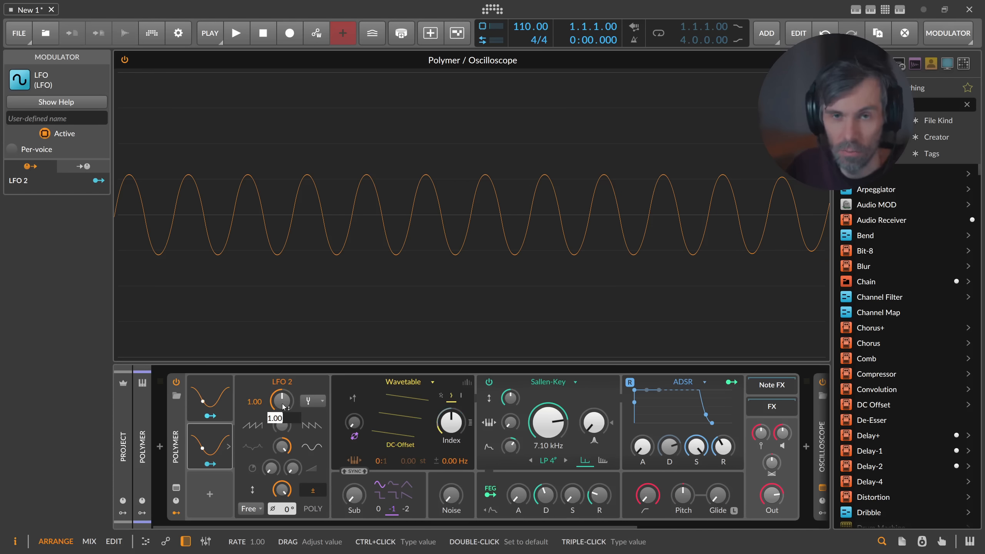
{"action": "type", "text": "2"}
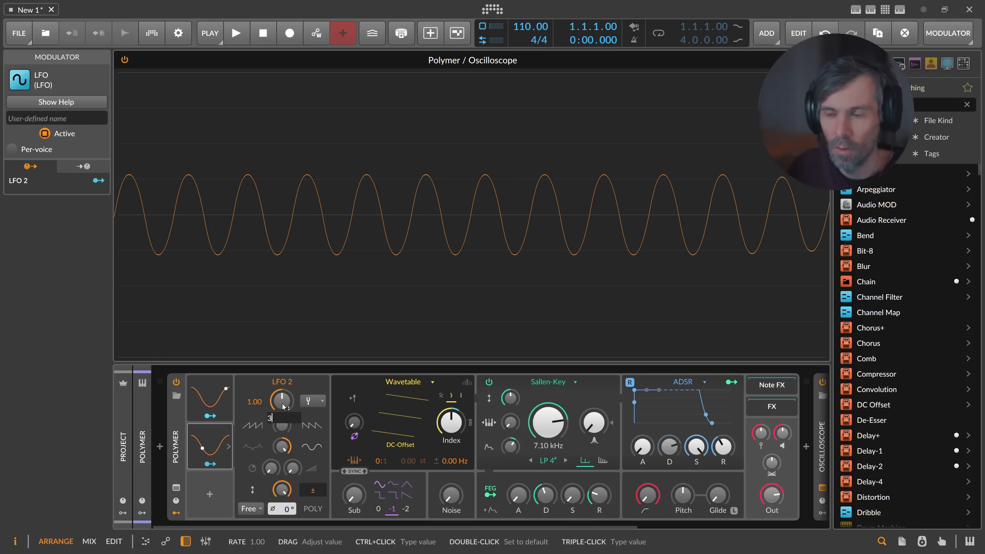
{"action": "key", "text": "Return"}
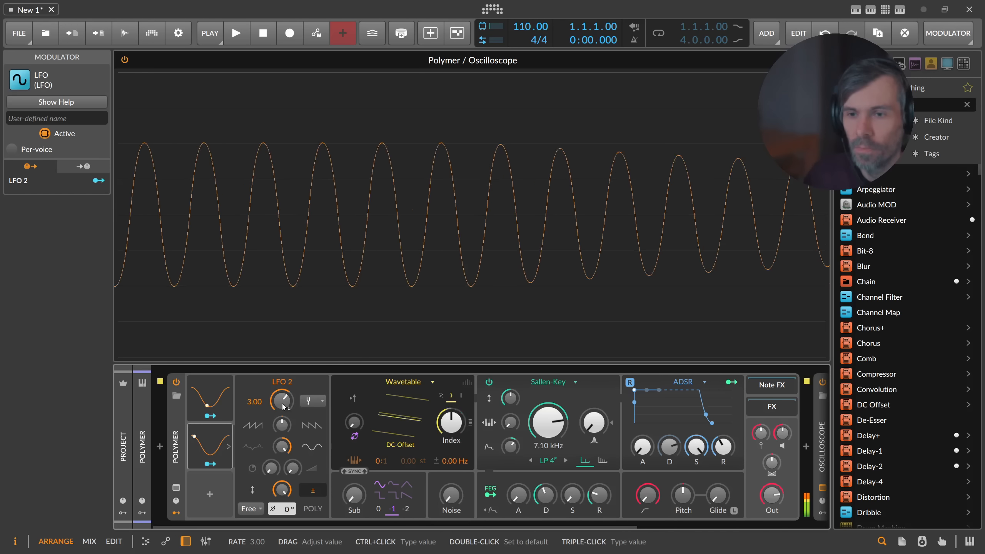
Try modulating LFO 1's phase with LFO 2 and audition the result while varying the modulation amount.
{"action": "left_click", "coordinate": [210, 464]}
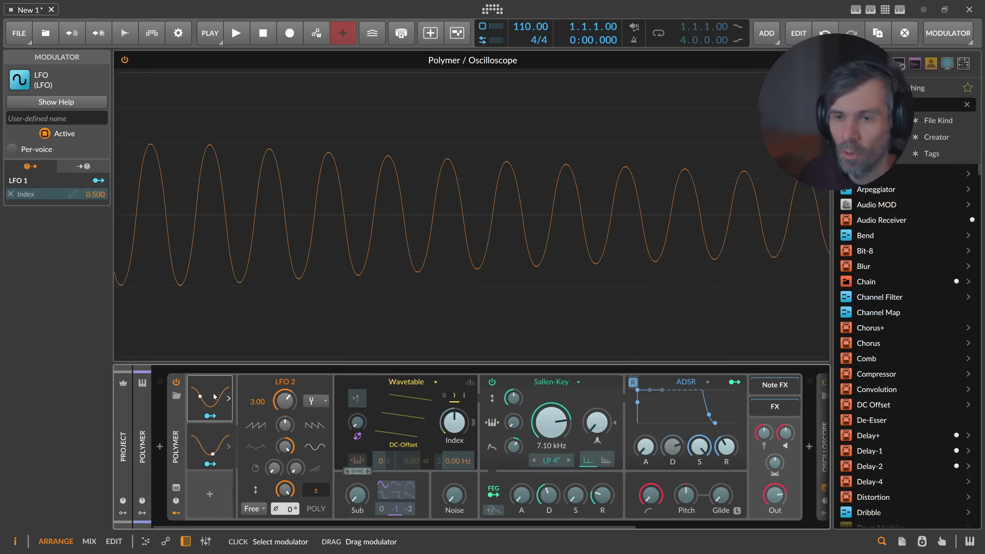
{"action": "left_click", "coordinate": [216, 395]}
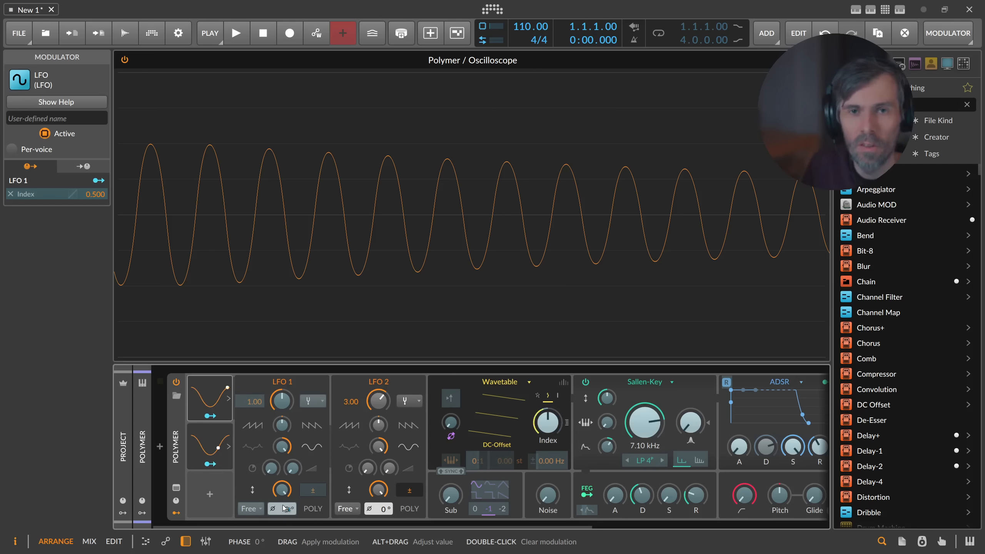
{"action": "left_click_drag", "start_coordinate": [285, 508], "coordinate": [285, 480]}
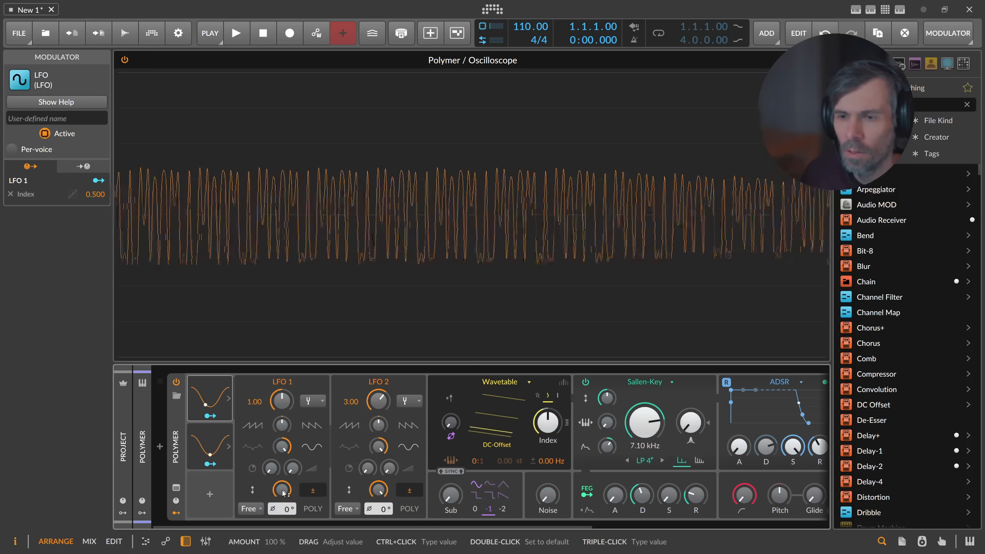
{"action": "mouse_move", "coordinate": [371, 500]}
{"action": "left_mouse_down"}
{"action": "mouse_move", "coordinate": [371, 528]}
{"action": "mouse_move", "coordinate": [371, 500]}
{"action": "mouse_move", "coordinate": [372, 520]}
{"action": "mouse_move", "coordinate": [378, 504]}
{"action": "left_mouse_up"}
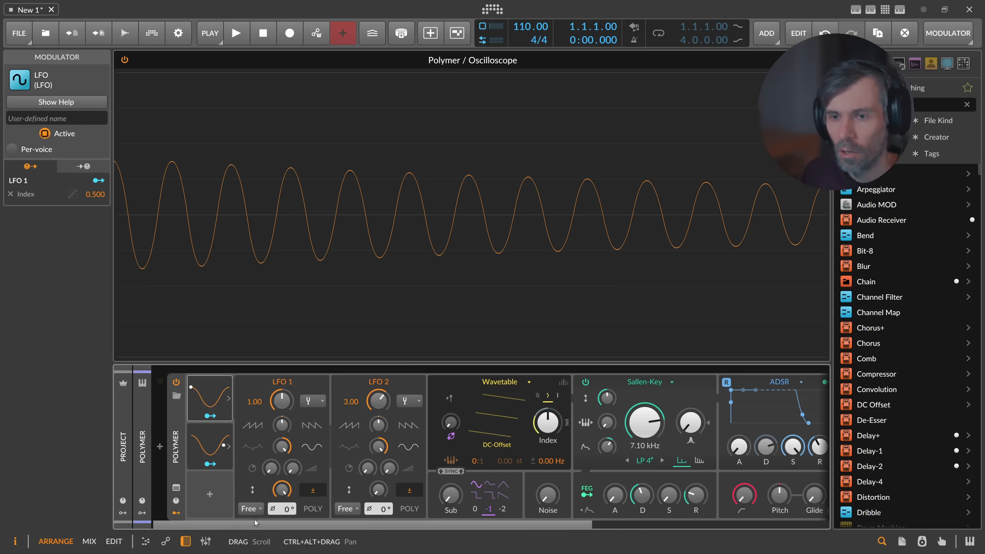
Try LFO 2 as a modulator of LFO 1's rate, and route it to LFO 1's phase at 180°.
{"action": "left_click", "coordinate": [210, 464]}
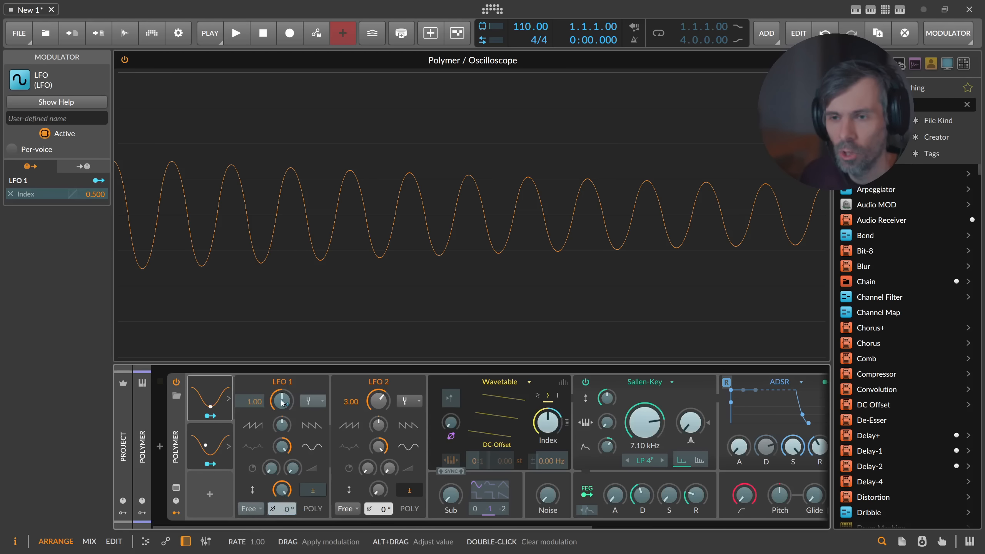
{"action": "mouse_move", "coordinate": [282, 407]}
{"action": "left_mouse_down"}
{"action": "mouse_move", "coordinate": [282, 390]}
{"action": "mouse_move", "coordinate": [285, 405]}
{"action": "left_mouse_up"}
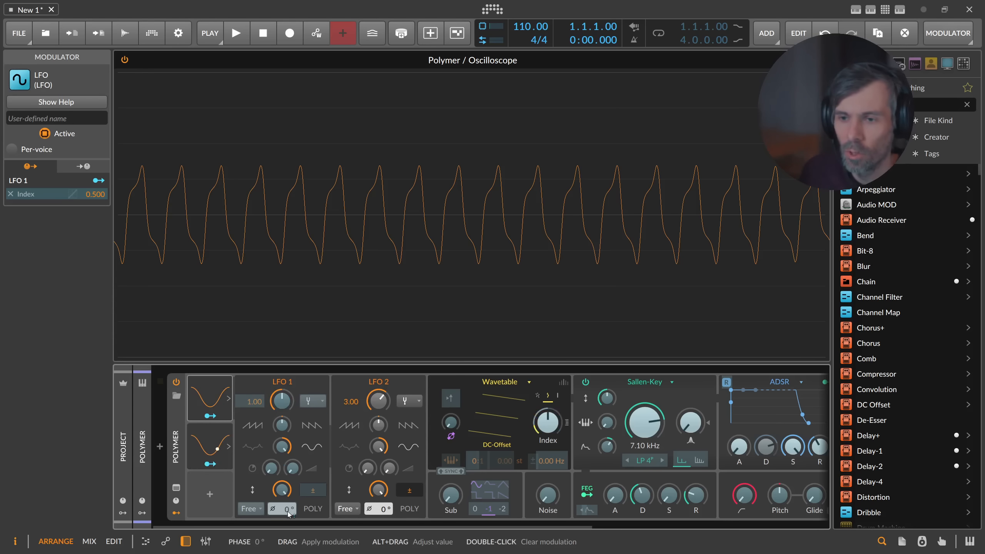
{"action": "left_click_drag", "start_coordinate": [282, 490], "coordinate": [282, 475]}
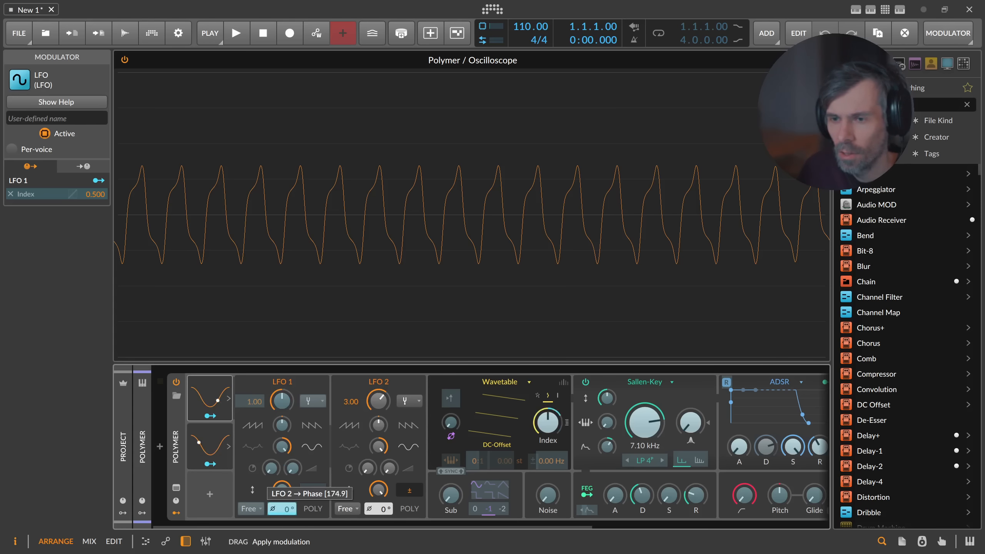
{"action": "left_click_drag", "start_coordinate": [282, 475], "coordinate": [282, 482]}
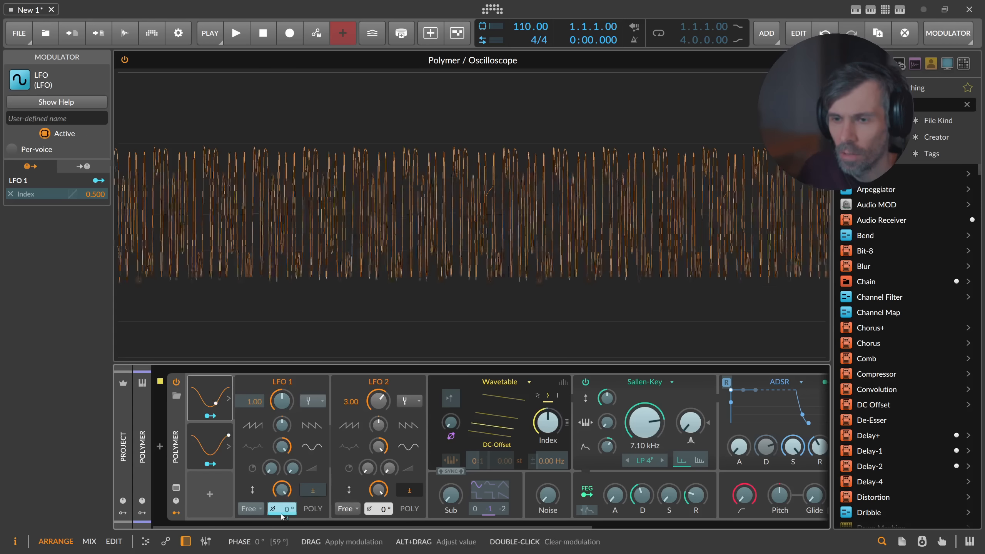
Set LFO 2's rate to 10.00 and turn its amount down to reduce the phase modulation.
{"action": "mouse_move", "coordinate": [378, 401]}
{"action": "left_mouse_down"}
{"action": "mouse_move", "coordinate": [378, 410]}
{"action": "mouse_move", "coordinate": [378, 386]}
{"action": "mouse_move", "coordinate": [379, 403]}
{"action": "left_mouse_up"}
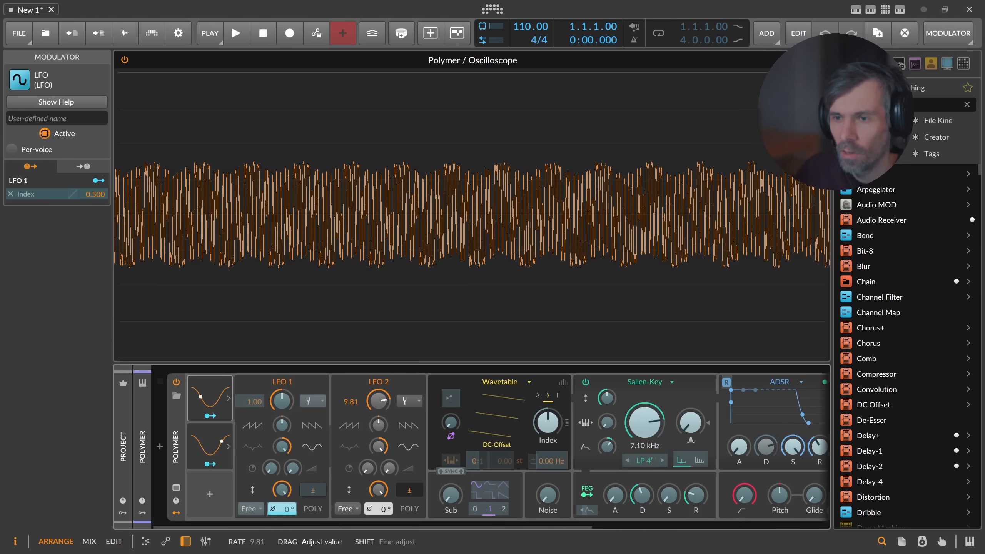
{"action": "left_click", "coordinate": [380, 399], "text": "ctrl"}
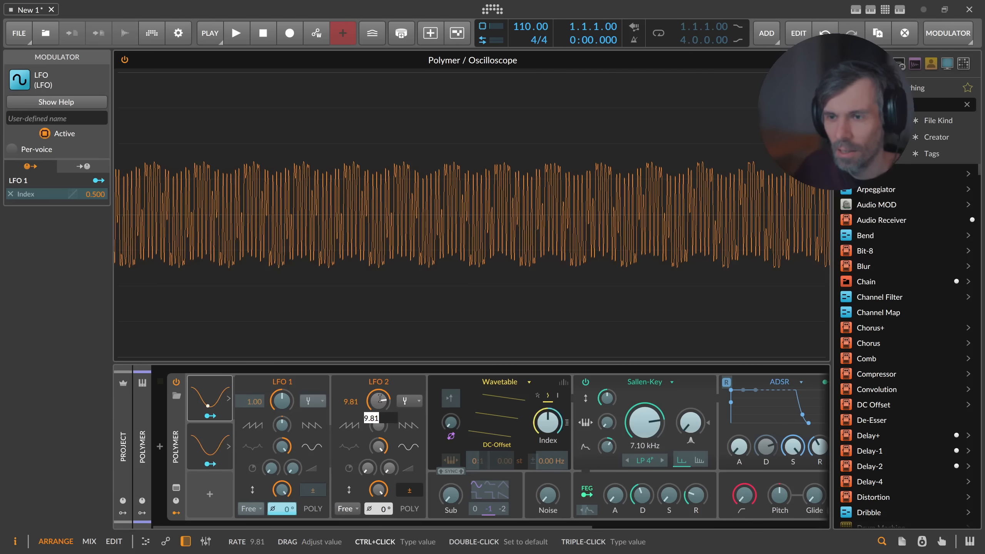
{"action": "type", "text": "10"}
{"action": "key", "text": "Return"}
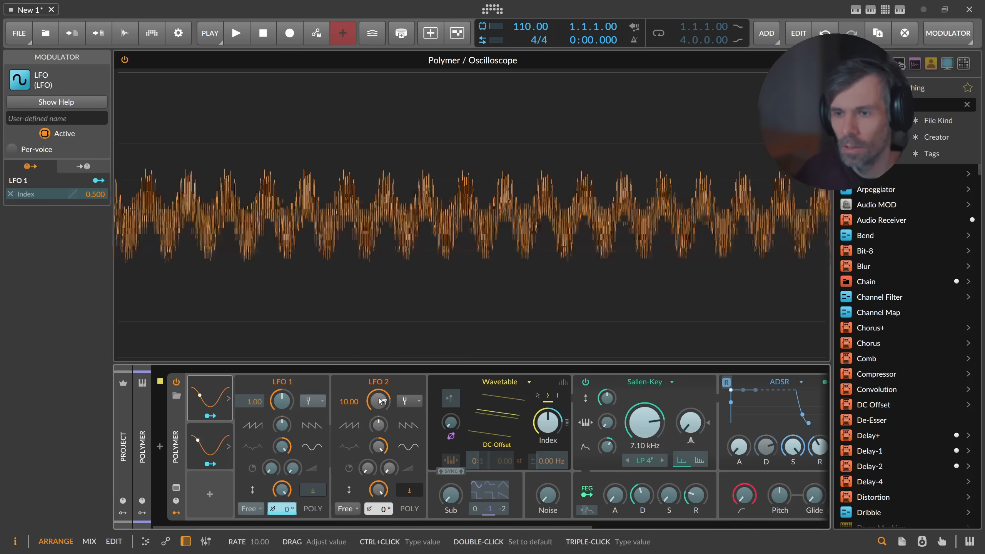
{"action": "mouse_move", "coordinate": [379, 490]}
{"action": "left_mouse_down"}
{"action": "mouse_move", "coordinate": [379, 468]}
{"action": "mouse_move", "coordinate": [379, 493]}
{"action": "left_mouse_up"}
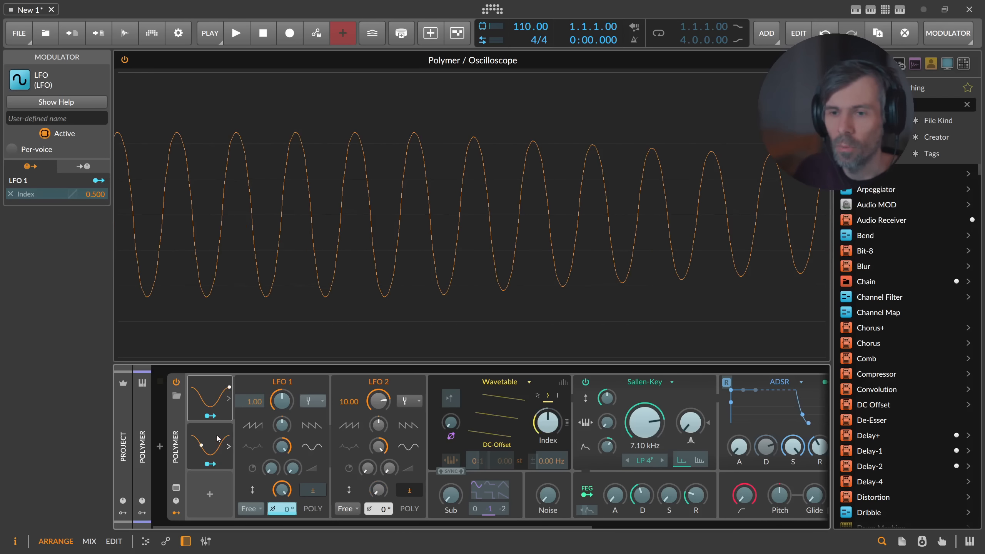
Enable per-voice modulation output for both LFO 2 and LFO 1.
{"action": "left_click", "coordinate": [216, 447]}
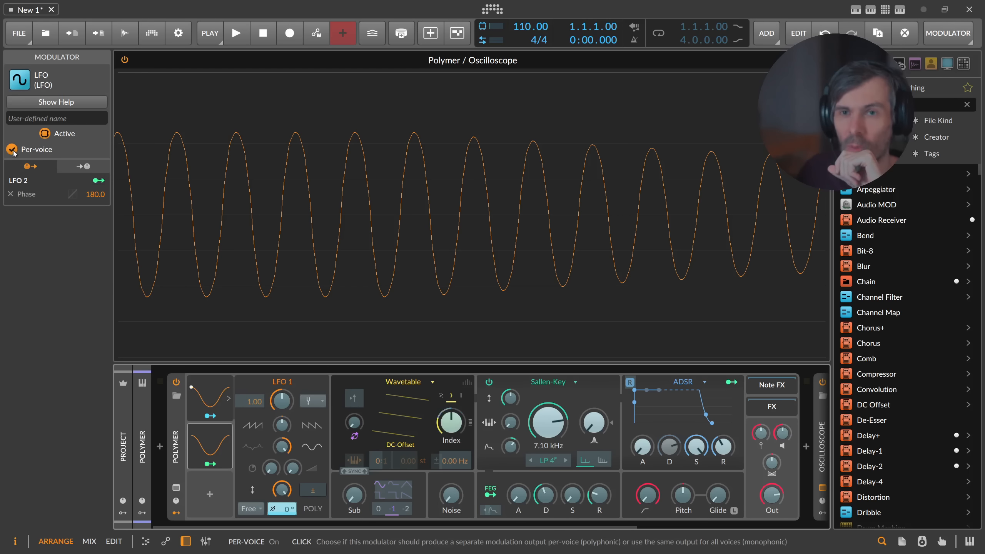
{"action": "left_click", "coordinate": [195, 378]}
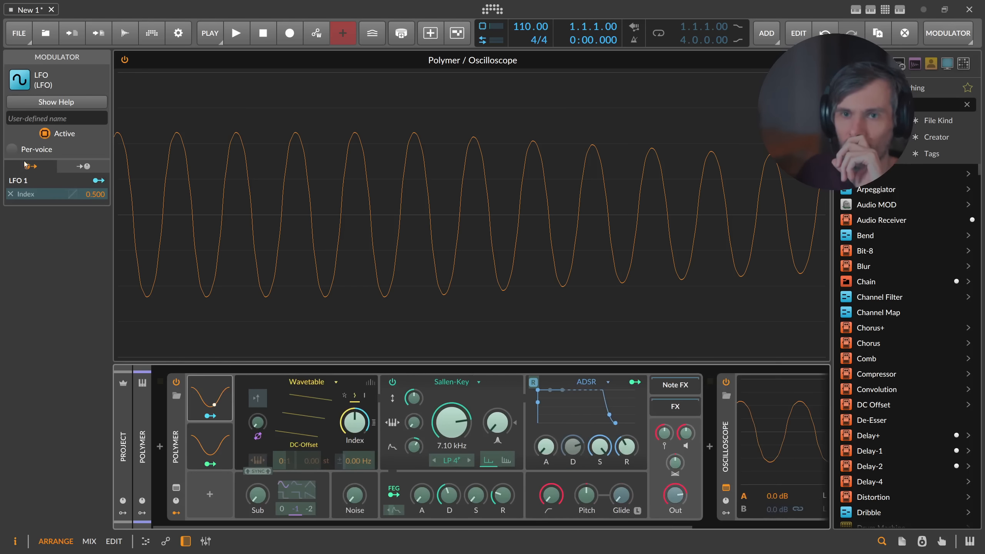
{"action": "left_click", "coordinate": [12, 149]}
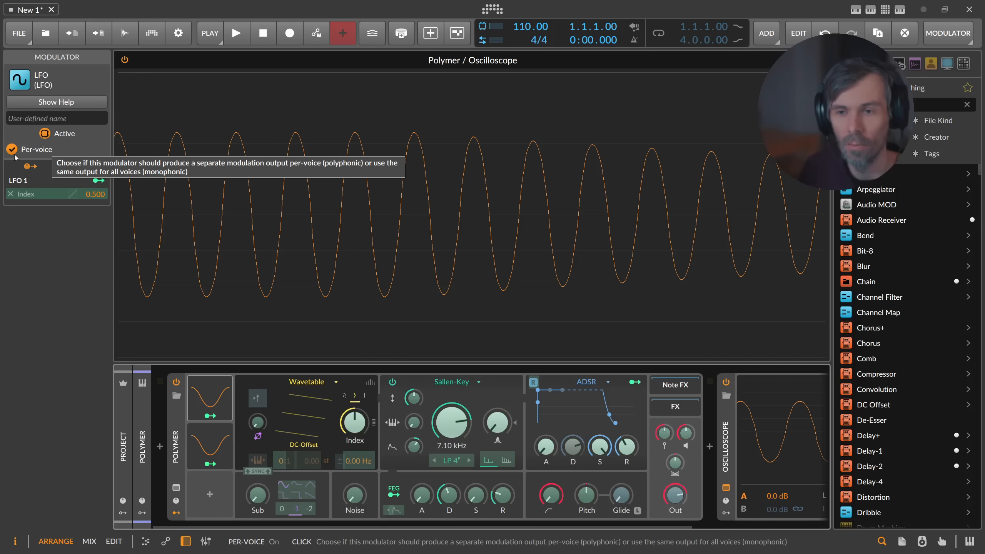
Show the settings of LFO 1 and LFO 2 side by side and turn LFO 2's amount down to 0%.
{"action": "left_click", "coordinate": [218, 399]}
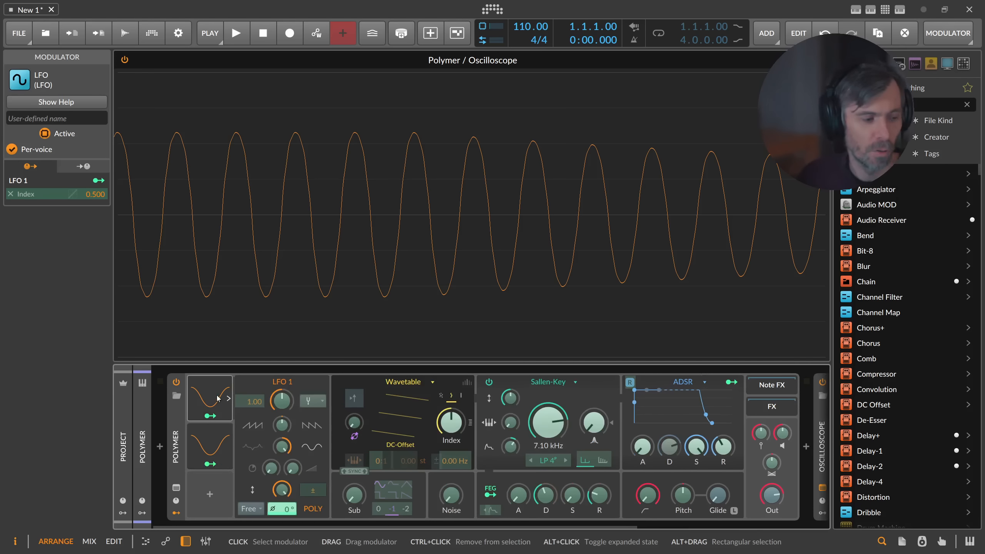
{"action": "left_click", "coordinate": [185, 433]}
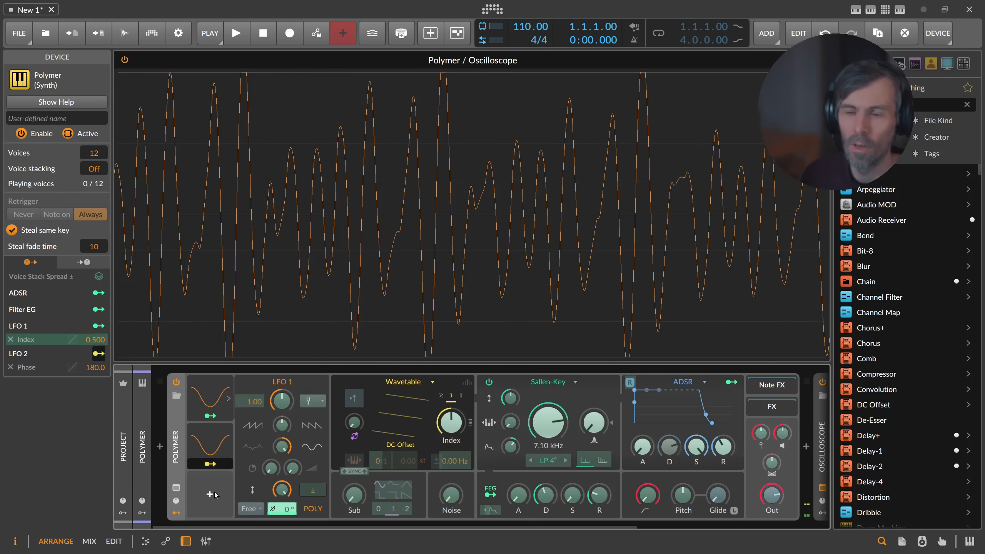
{"action": "left_click", "coordinate": [217, 466]}
{"action": "left_click", "coordinate": [217, 466]}
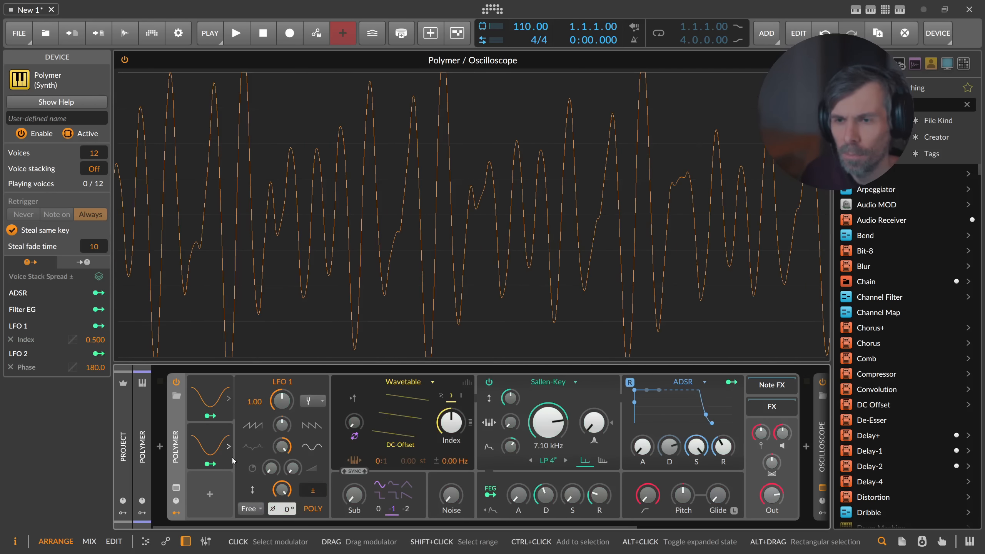
{"action": "left_click", "coordinate": [209, 403]}
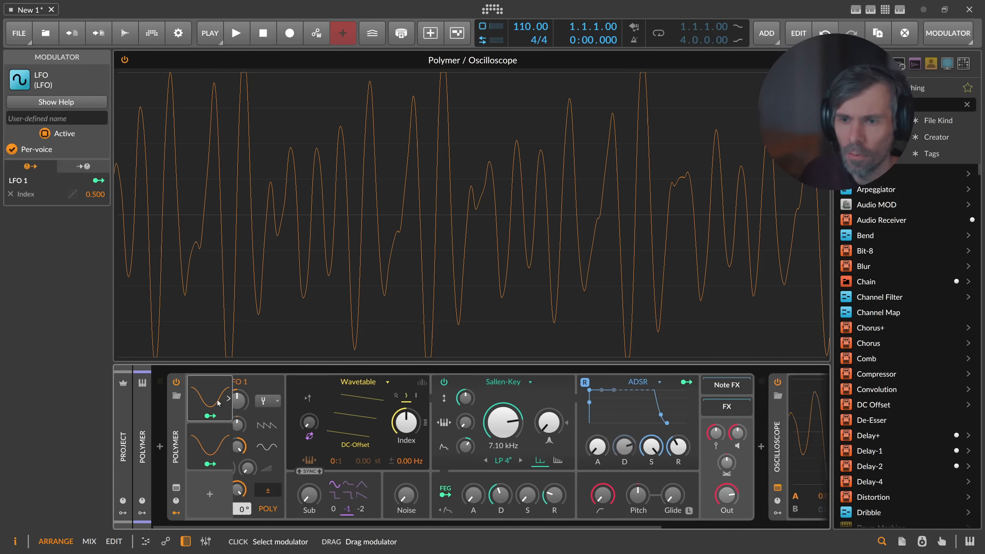
{"action": "left_click", "coordinate": [228, 447]}
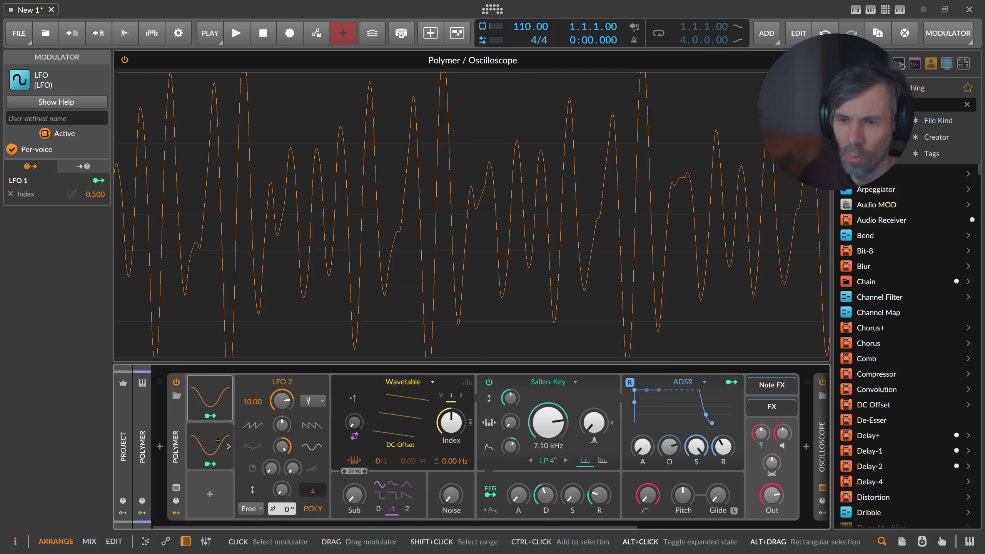
{"action": "left_click", "coordinate": [228, 399]}
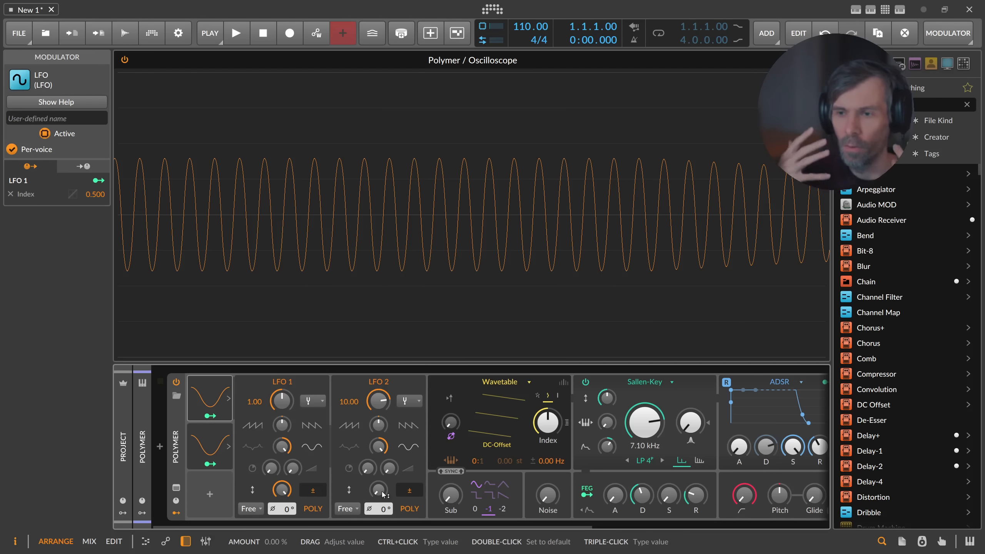
{"action": "left_click_drag", "start_coordinate": [383, 495], "coordinate": [382, 527]}
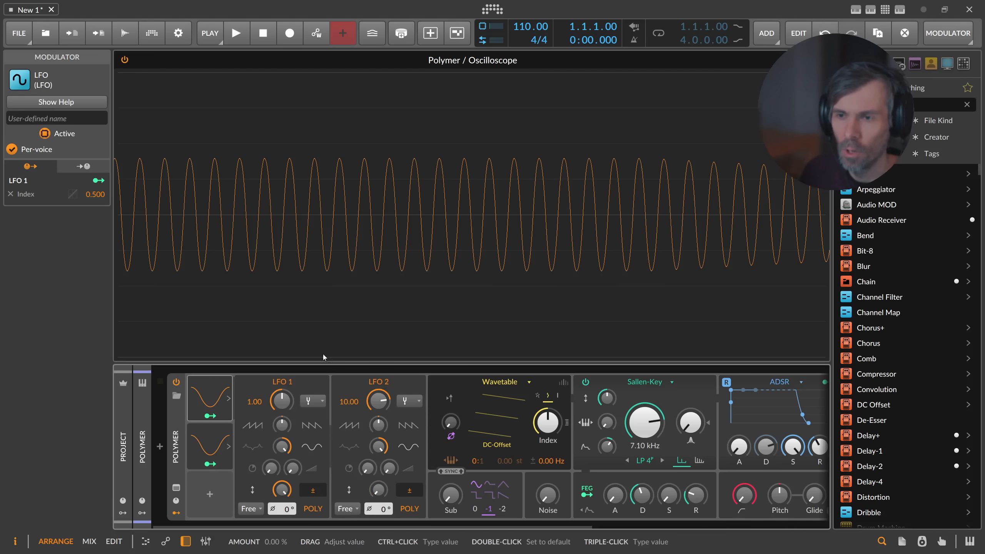
{"action": "left_click", "coordinate": [212, 496]}
{"action": "type", "text": "ad"}
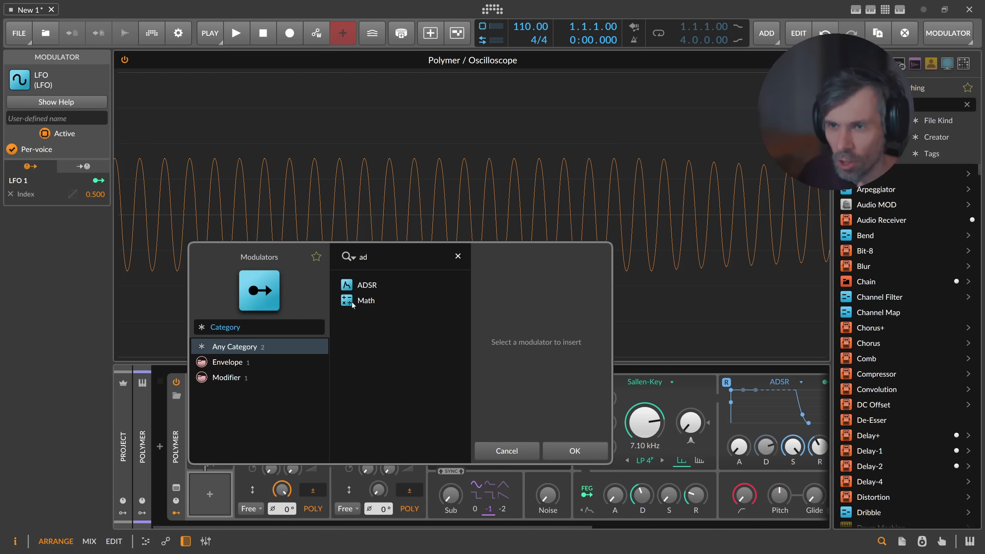
{"action": "double_click", "coordinate": [362, 286]}
{"action": "left_click", "coordinate": [216, 488]}
{"action": "key", "text": "Delete"}
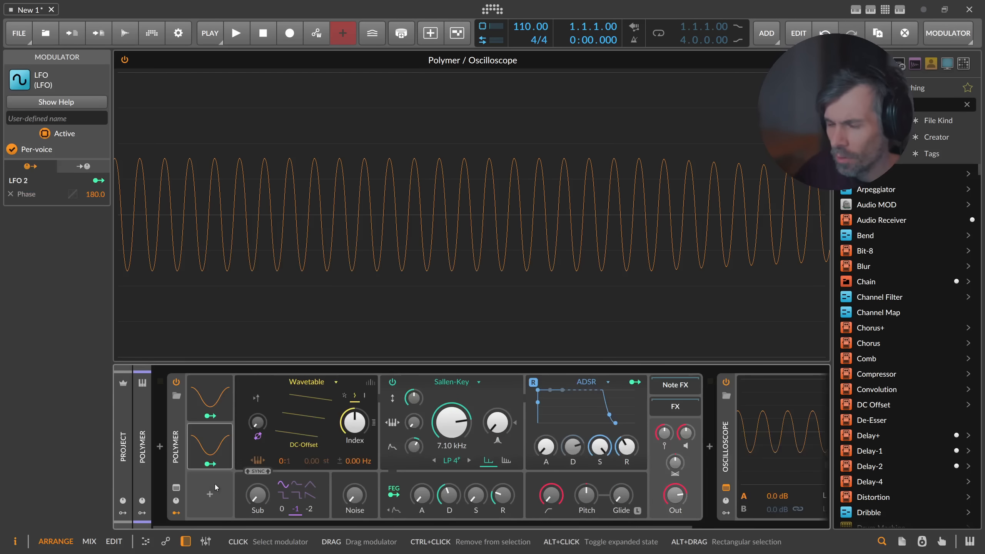
Add a Segments modulator to Polymer and show its settings.
{"action": "left_click", "coordinate": [212, 492]}
{"action": "type", "text": "se"}
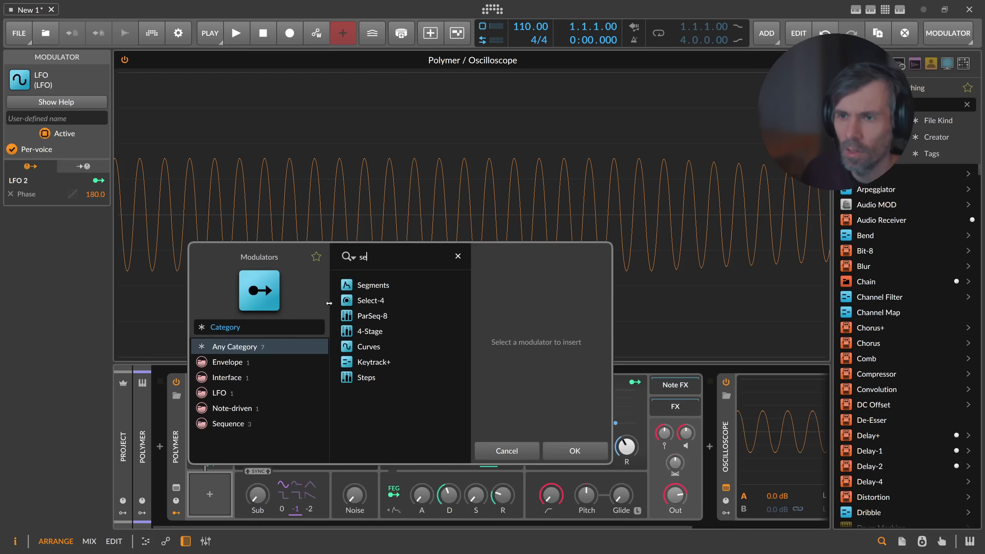
{"action": "double_click", "coordinate": [367, 287]}
{"action": "left_click", "coordinate": [218, 494]}
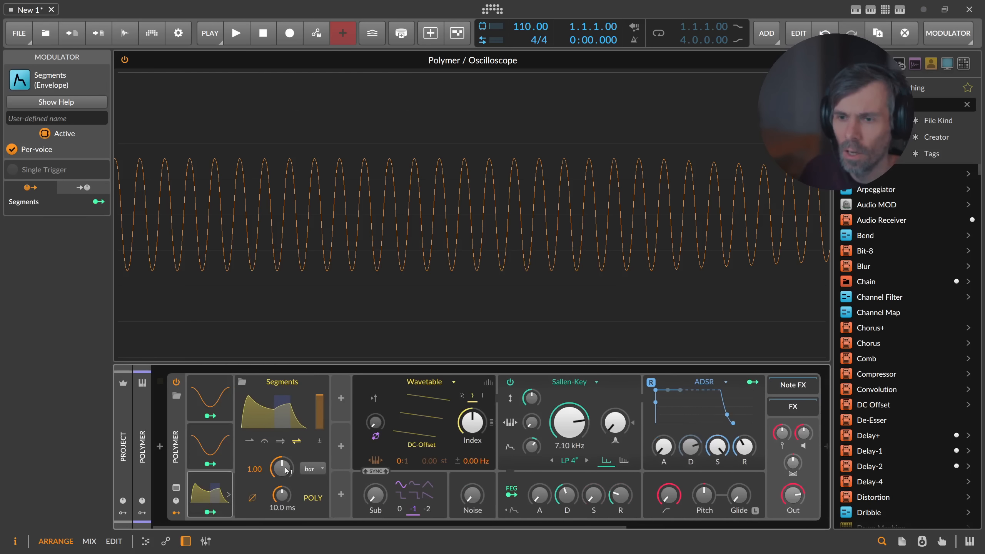
Reshape the Segments curve into a decay that starts at full level and falls to zero, removing the extra points.
{"action": "left_click", "coordinate": [255, 413]}
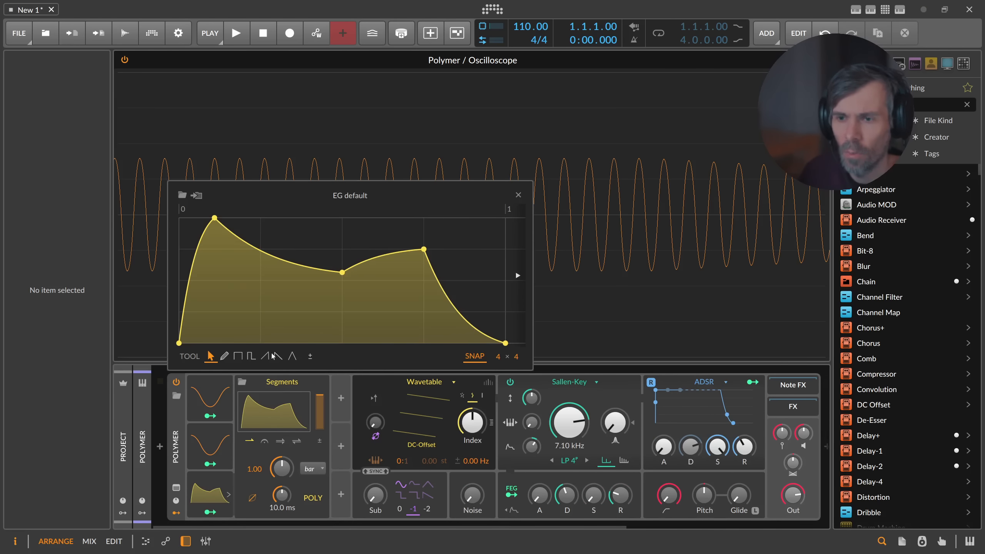
{"action": "left_click_drag", "start_coordinate": [214, 218], "coordinate": [179, 218]}
{"action": "left_click_drag", "start_coordinate": [342, 273], "coordinate": [241, 343]}
{"action": "double_click", "coordinate": [424, 249]}
{"action": "left_click_drag", "start_coordinate": [505, 342], "coordinate": [273, 343]}
{"action": "left_click", "coordinate": [519, 195]}
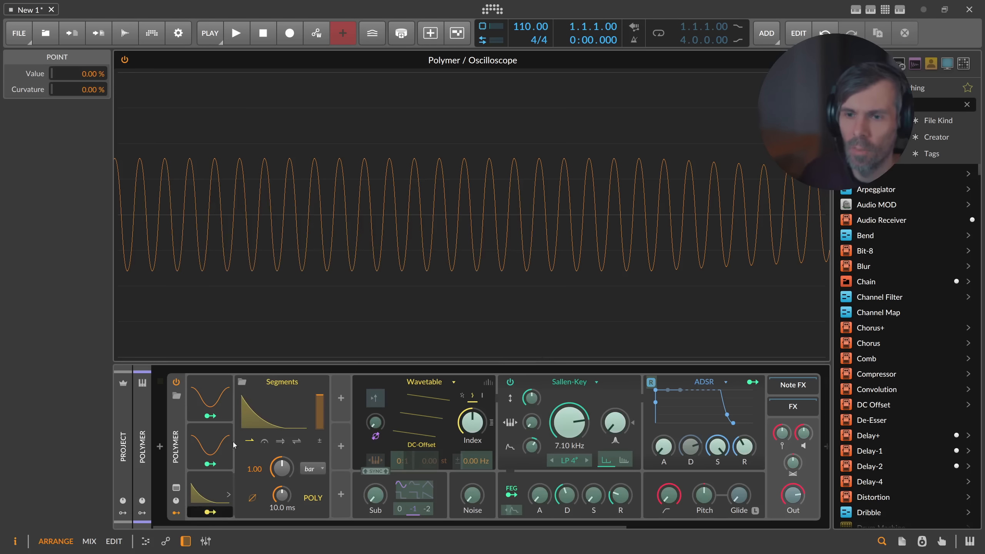
Route Segments to LFO 2's amount at 0.494, shorten its time to 0.27 bar, and audition the result.
{"action": "left_click", "coordinate": [212, 446]}
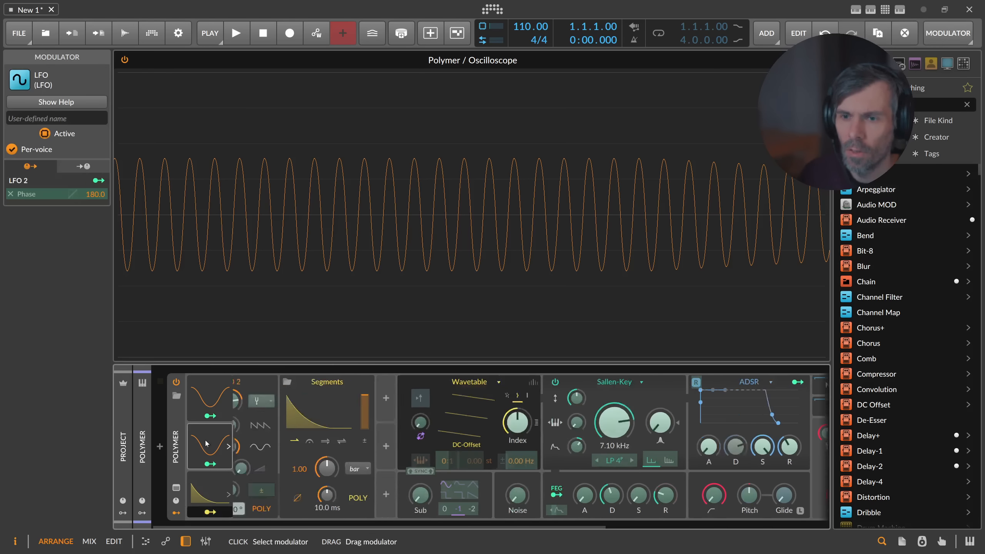
{"action": "left_click_drag", "start_coordinate": [279, 490], "coordinate": [279, 451]}
{"action": "mouse_move", "coordinate": [376, 468]}
{"action": "left_mouse_down"}
{"action": "mouse_move", "coordinate": [376, 491]}
{"action": "mouse_move", "coordinate": [376, 480]}
{"action": "left_mouse_up"}
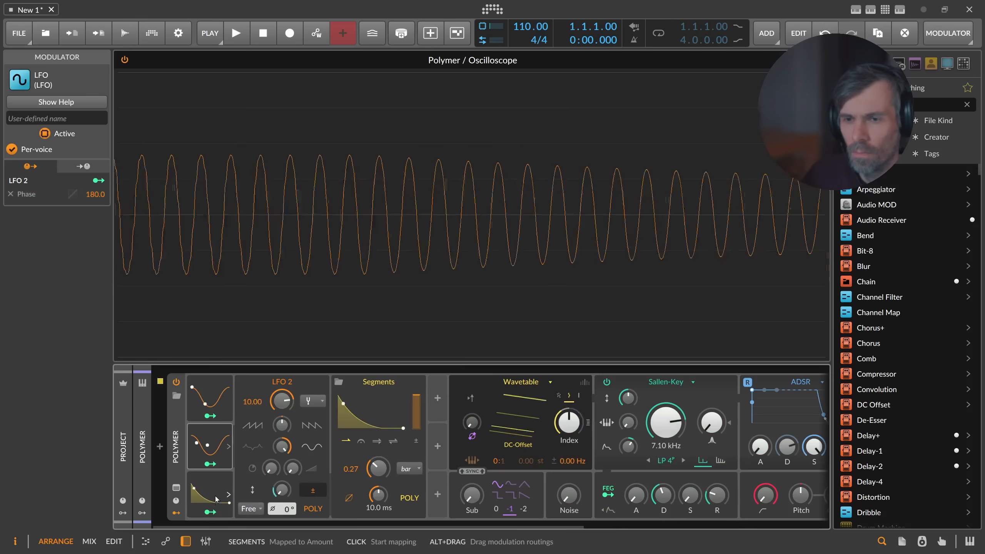
{"action": "left_click", "coordinate": [212, 475]}
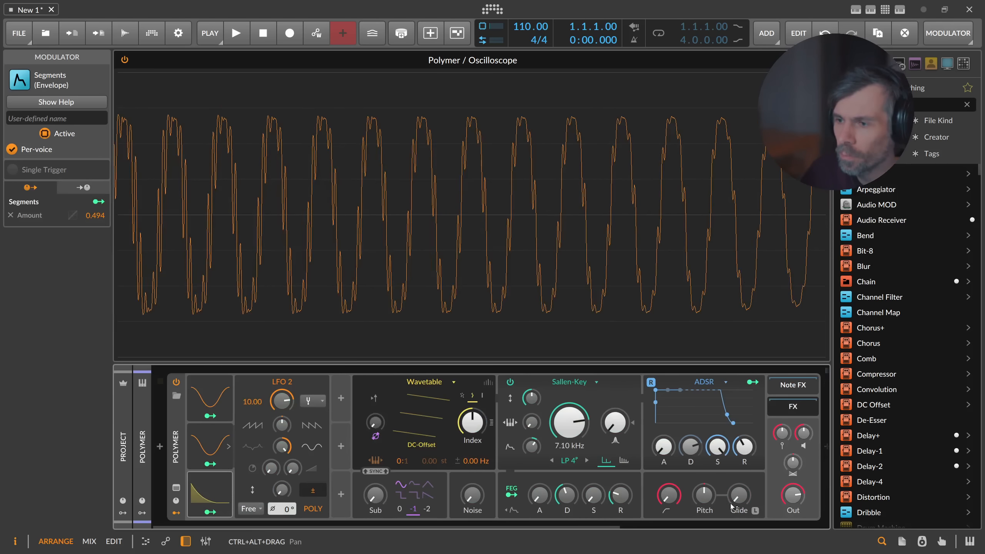
Insert a Delay-2 device after Polymer and move it into Polymer's FX slot.
{"action": "left_click_drag", "start_coordinate": [603, 526], "coordinate": [724, 527]}
{"action": "left_click", "coordinate": [652, 450]}
{"action": "type", "text": "delay"}
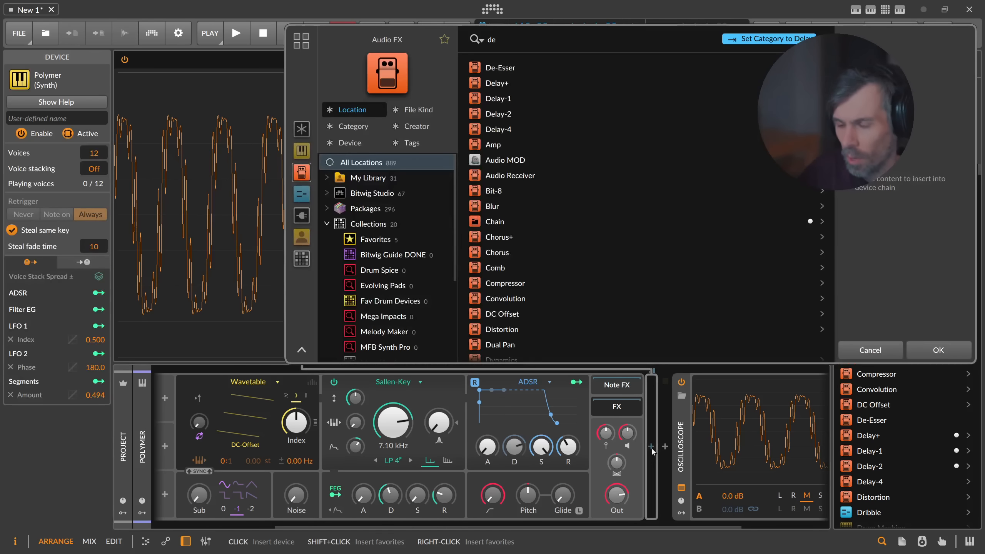
{"action": "key", "text": "Down"}
{"action": "key", "text": "Down"}
{"action": "key", "text": "Down"}
{"action": "key", "text": "Return"}
{"action": "left_click_drag", "start_coordinate": [667, 450], "coordinate": [621, 409]}
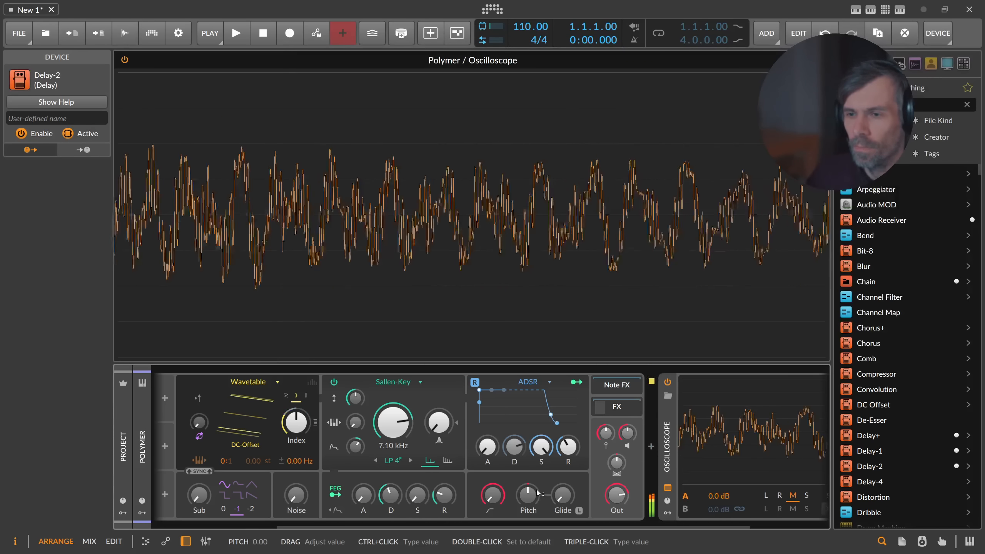
{"action": "left_click_drag", "start_coordinate": [375, 527], "coordinate": [252, 529]}
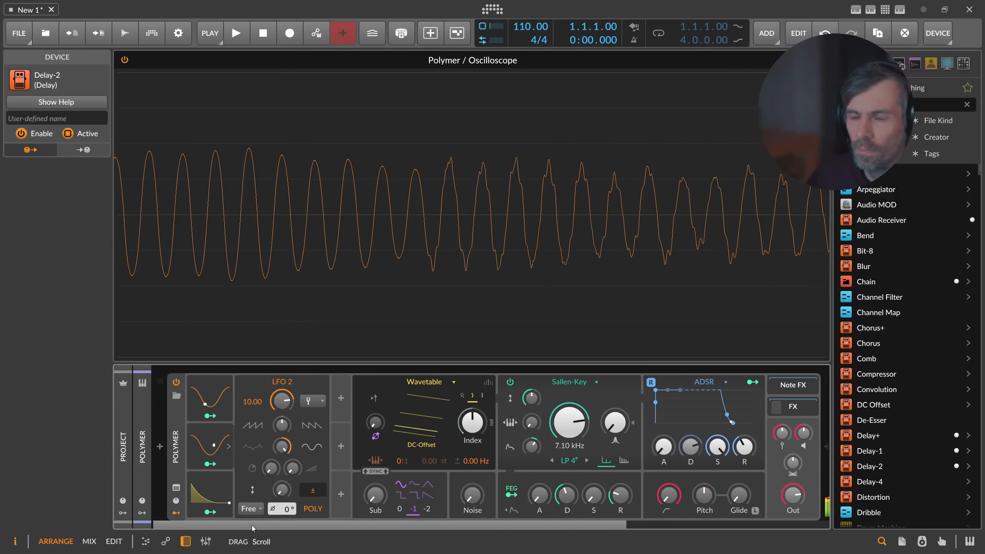
Show the settings of LFO 1, LFO 2 and Segments side by side.
{"action": "left_click", "coordinate": [215, 486]}
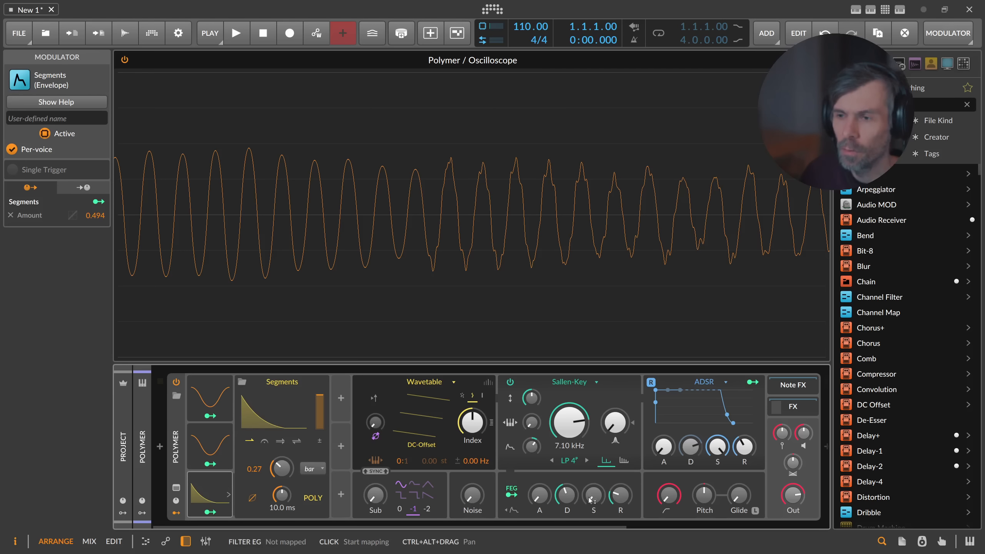
{"action": "left_click", "coordinate": [511, 493]}
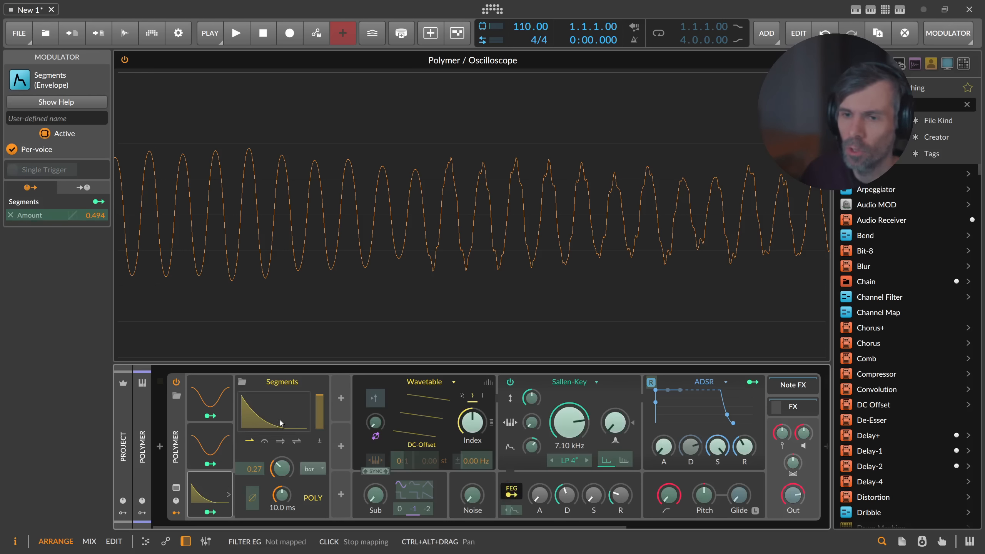
{"action": "left_click", "coordinate": [211, 446]}
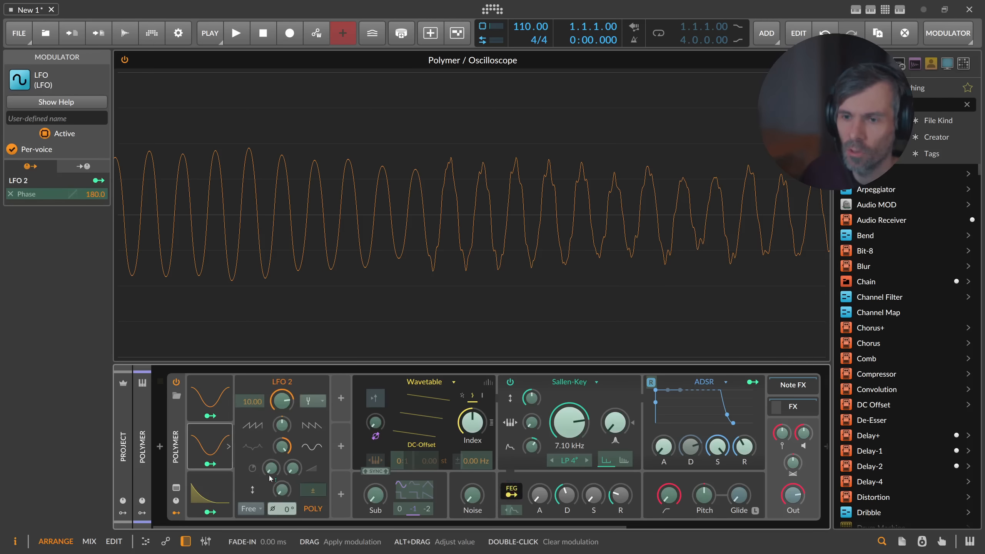
{"action": "left_click", "coordinate": [229, 441]}
{"action": "left_click", "coordinate": [228, 400]}
{"action": "left_click", "coordinate": [229, 494]}
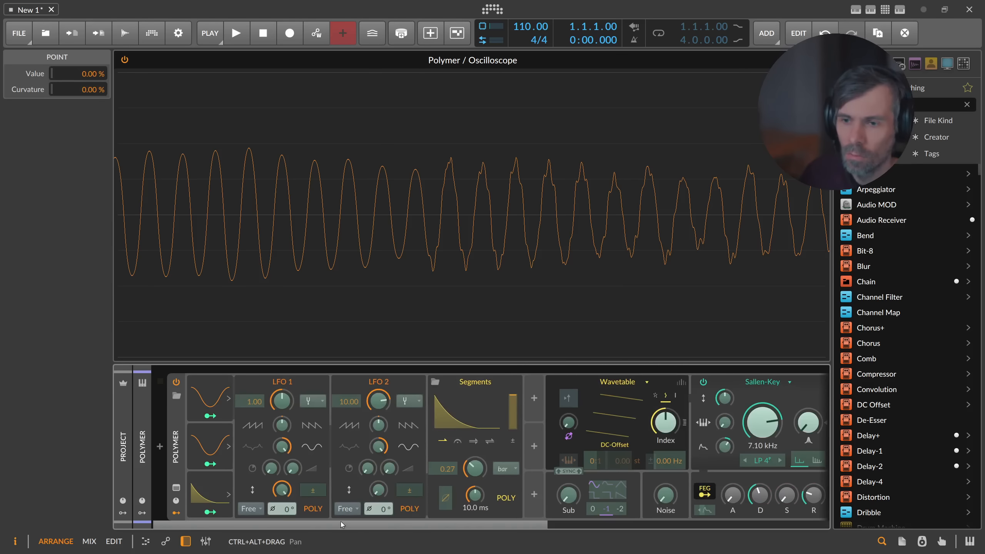
Reshape the Segments curve into a long rising attack peaking at 100% with a short decay to zero.
{"action": "left_click", "coordinate": [478, 426]}
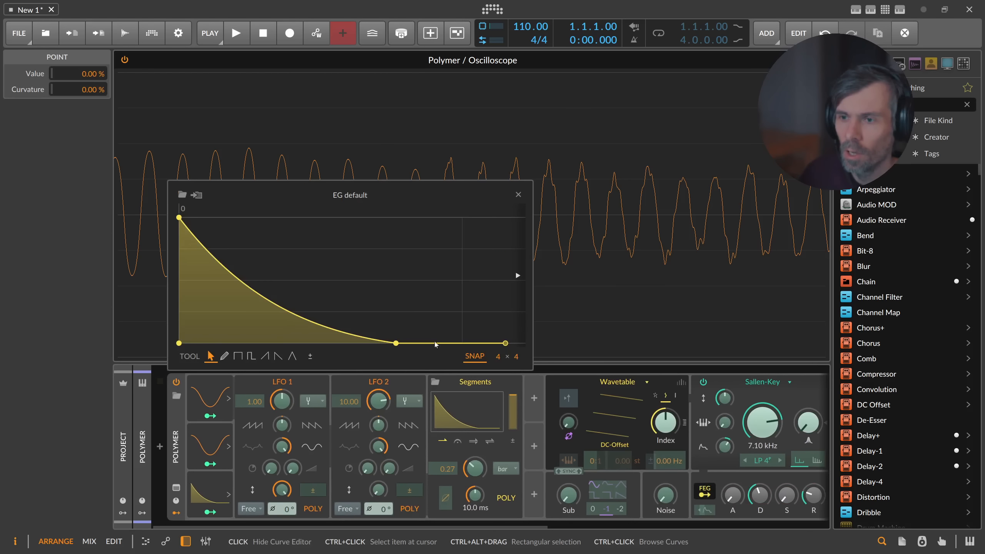
{"action": "left_click_drag", "start_coordinate": [396, 343], "coordinate": [290, 343]}
{"action": "left_click_drag", "start_coordinate": [179, 217], "coordinate": [246, 217]}
{"action": "double_click", "coordinate": [247, 311]}
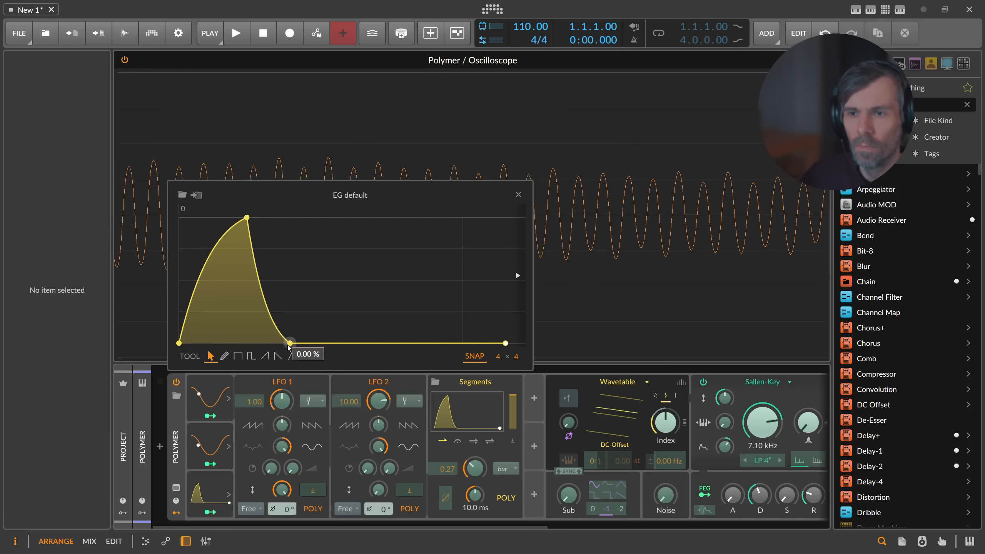
{"action": "left_click_drag", "start_coordinate": [289, 343], "coordinate": [360, 343]}
{"action": "left_click_drag", "start_coordinate": [250, 219], "coordinate": [334, 225]}
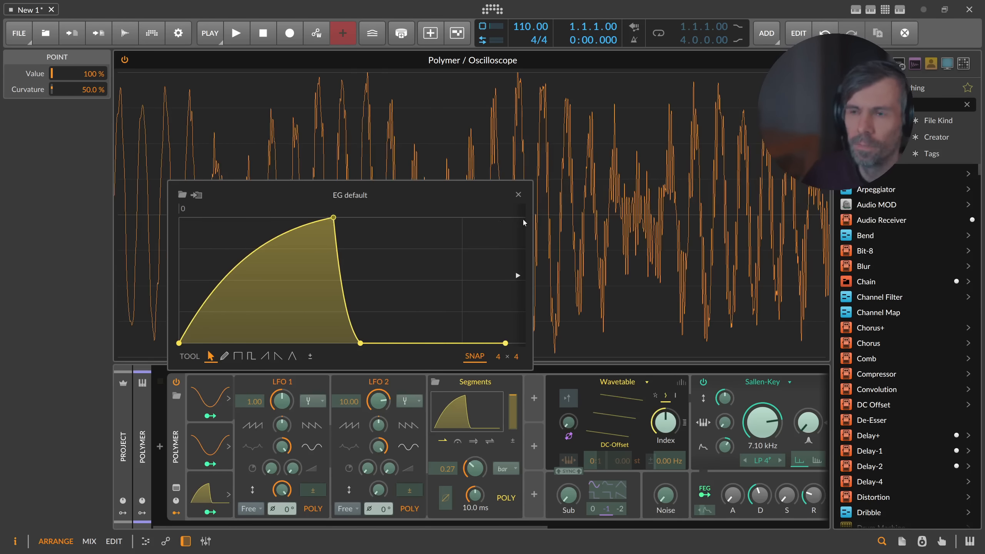
{"action": "left_click", "coordinate": [518, 194]}
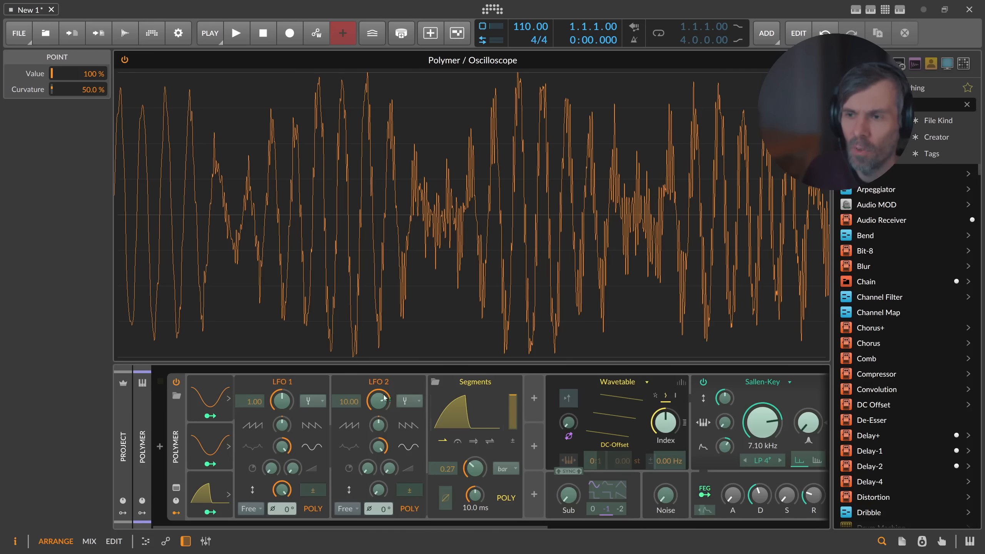
Collapse both LFOs' settings and delete the Segments modulator from Polymer.
{"action": "double_click", "coordinate": [214, 438]}
{"action": "double_click", "coordinate": [209, 399]}
{"action": "left_click", "coordinate": [211, 439]}
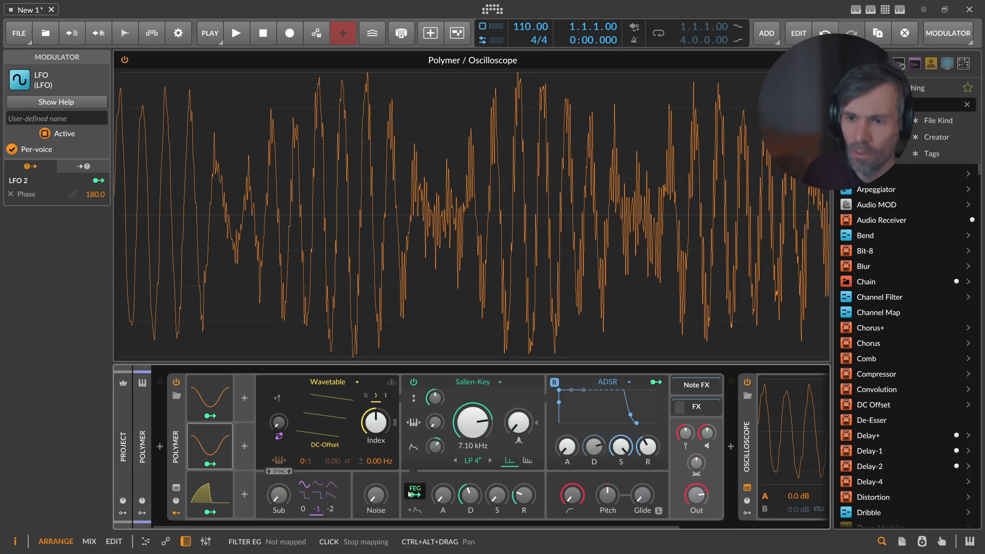
{"action": "left_click", "coordinate": [212, 490]}
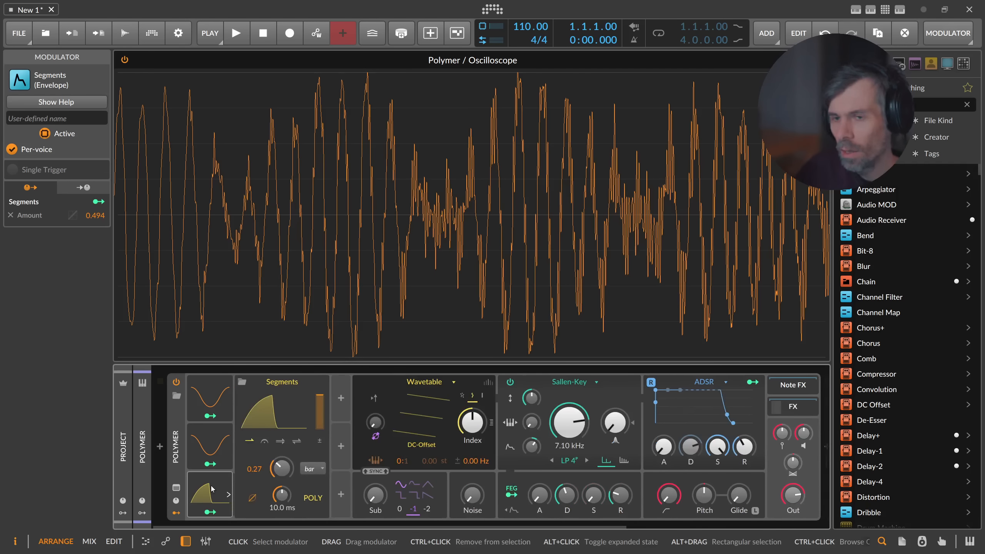
{"action": "key", "text": "Delete"}
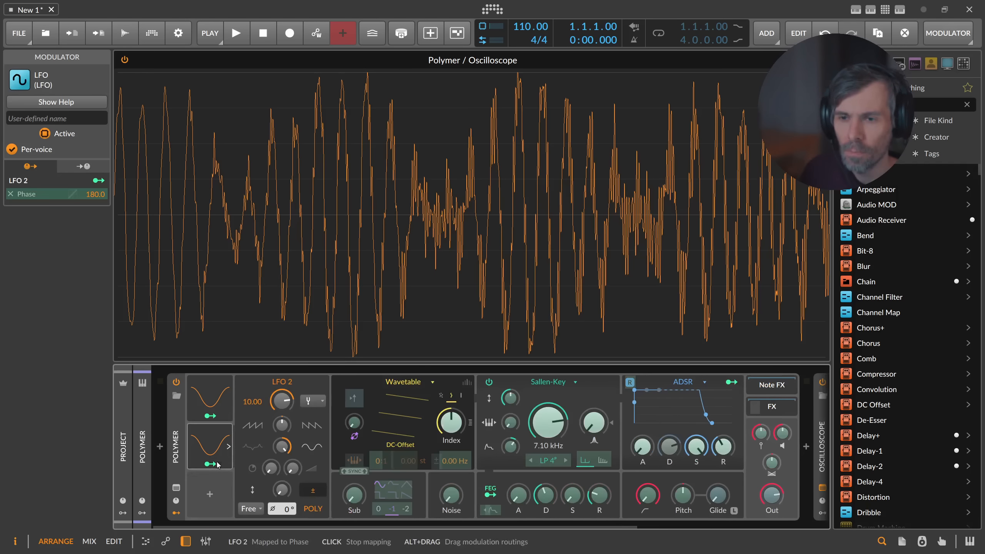
Show both LFOs side by side, turn down LFO 1's amount, and audition LFO 2's phase modulation.
{"action": "left_click", "coordinate": [228, 400]}
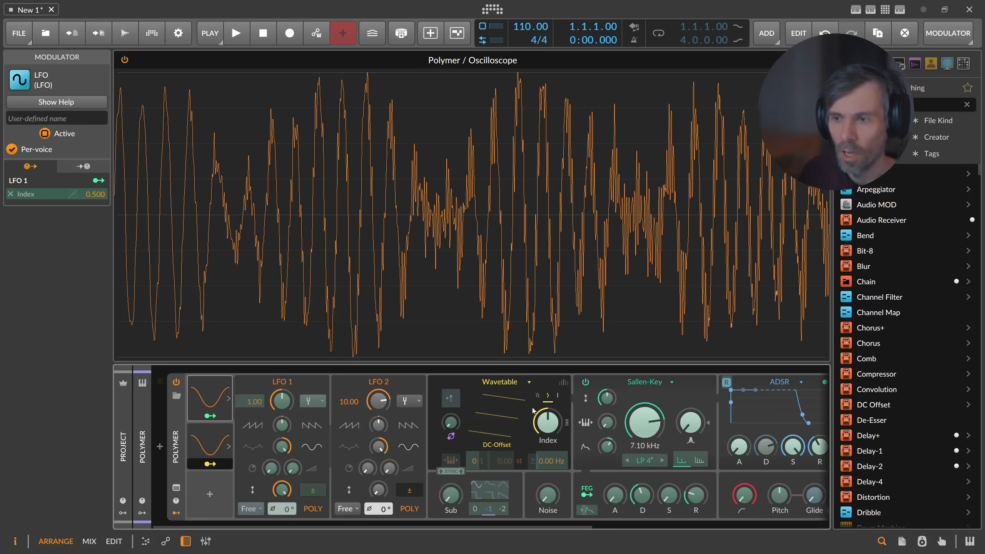
{"action": "left_click_drag", "start_coordinate": [546, 426], "coordinate": [547, 383]}
{"action": "left_click", "coordinate": [219, 464]}
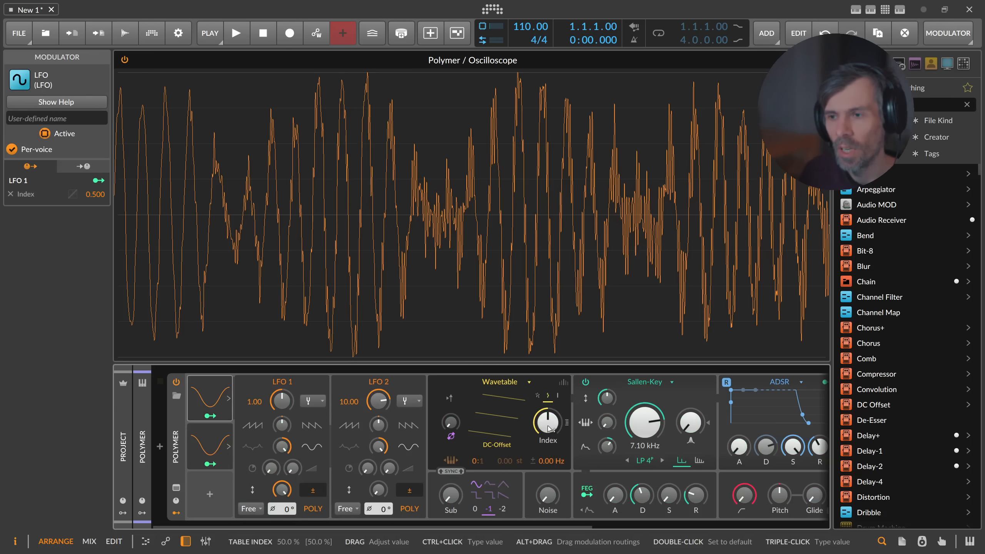
{"action": "mouse_move", "coordinate": [282, 489]}
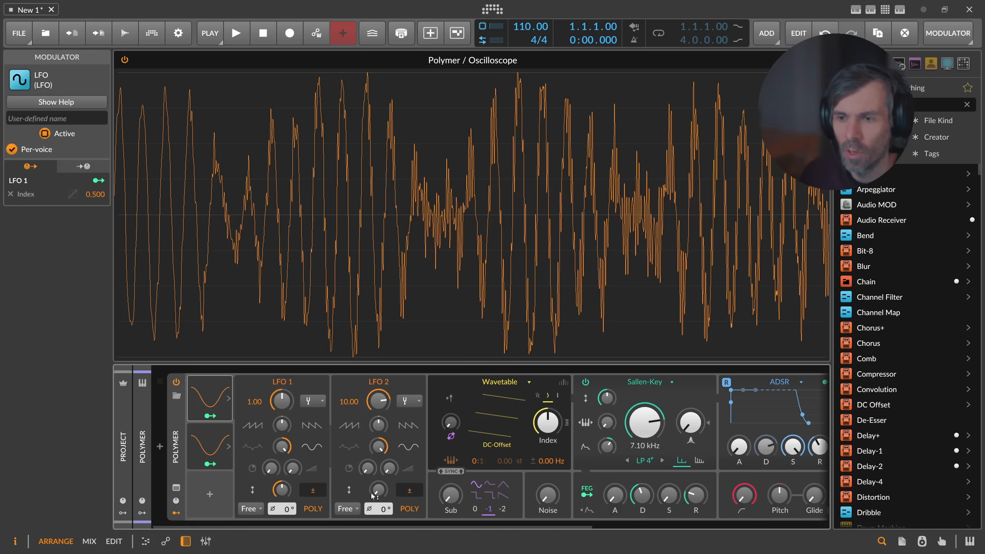
{"action": "mouse_move", "coordinate": [378, 490]}
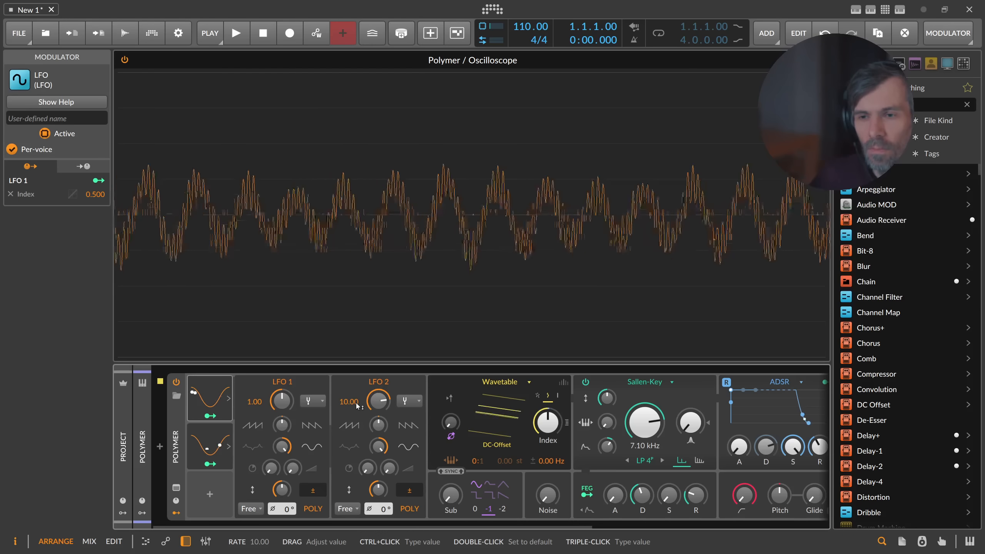
Set LFO 2's rate to 3.00.
{"action": "left_click", "coordinate": [385, 404], "text": "ctrl"}
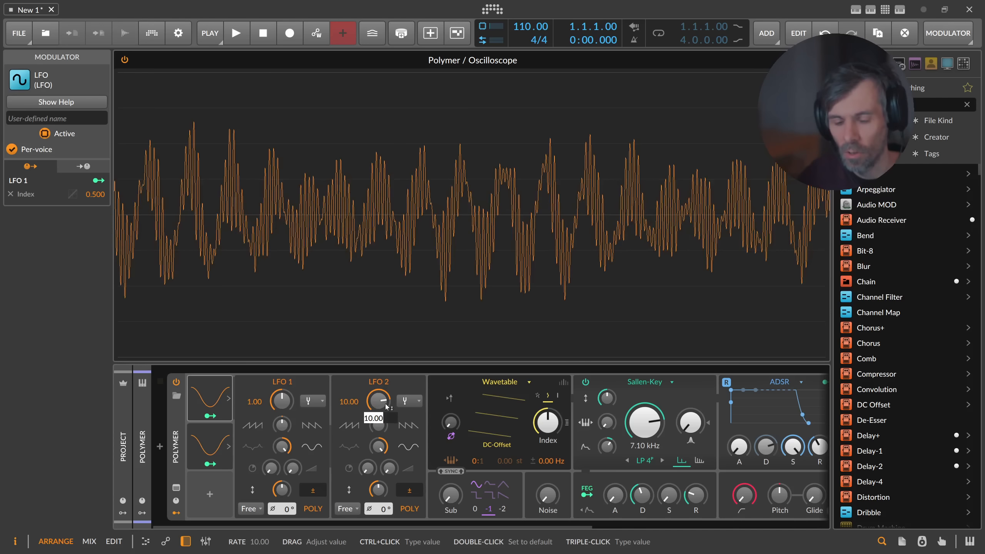
{"action": "type", "text": "2"}
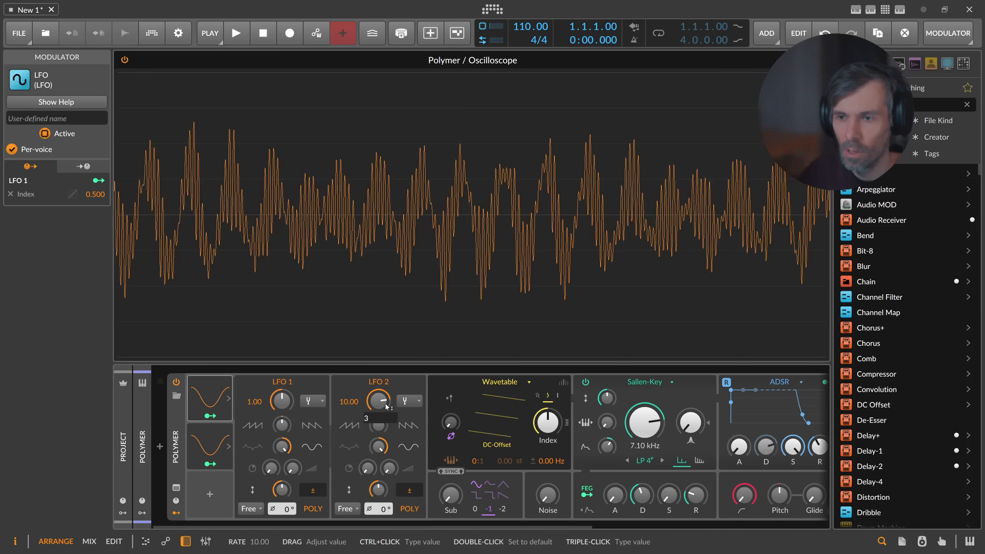
{"action": "key", "text": "Return"}
{"action": "mouse_move", "coordinate": [368, 468]}
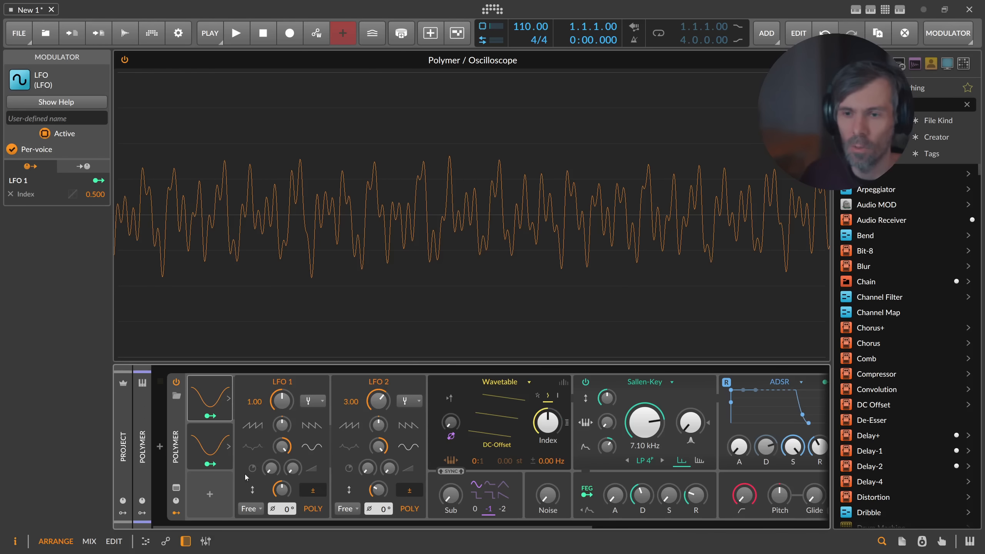
Duplicate LFO 2 into Polymer's third modulator slot and show the settings of all three LFOs side by side.
{"action": "double_click", "coordinate": [216, 448]}
{"action": "key", "text": "ctrl+d"}
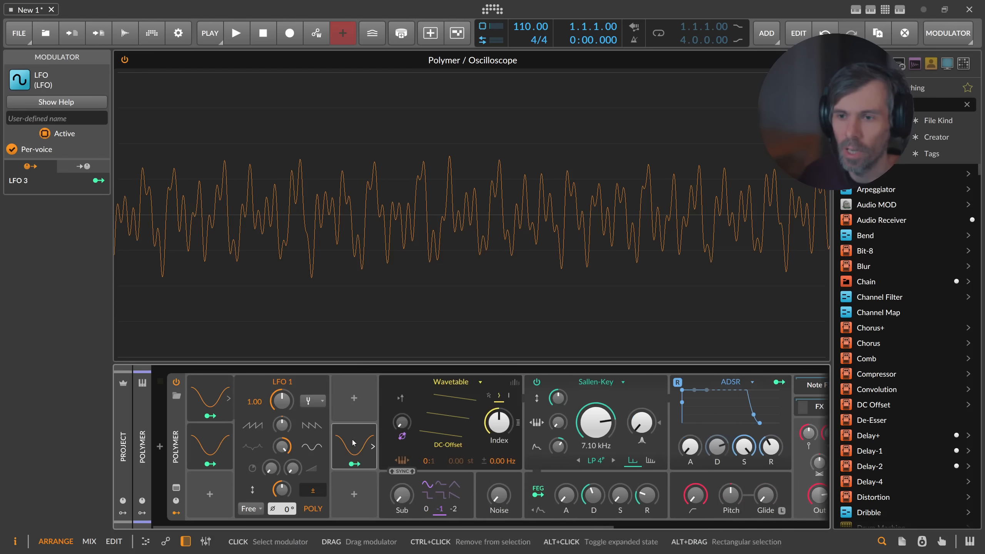
{"action": "left_click_drag", "start_coordinate": [352, 443], "coordinate": [220, 492]}
{"action": "left_click", "coordinate": [219, 491], "text": "alt"}
{"action": "left_click", "coordinate": [217, 448], "text": "alt"}
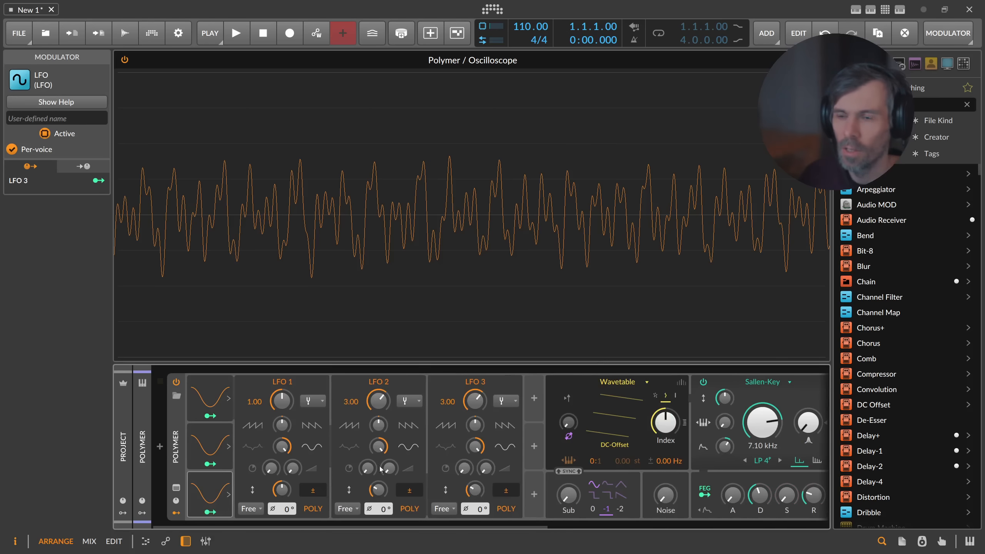
Map LFO 3 to Polymer's wavetable Index with a modulation amount of 0.500.
{"action": "left_click", "coordinate": [209, 512]}
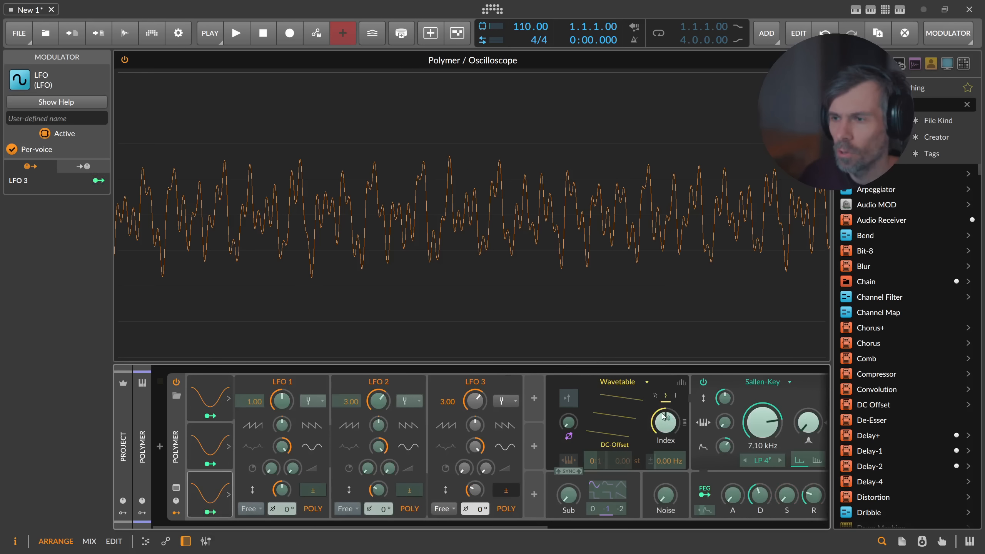
{"action": "mouse_move", "coordinate": [663, 417]}
{"action": "left_mouse_down"}
{"action": "mouse_move", "coordinate": [664, 398]}
{"action": "mouse_move", "coordinate": [666, 422]}
{"action": "left_mouse_up"}
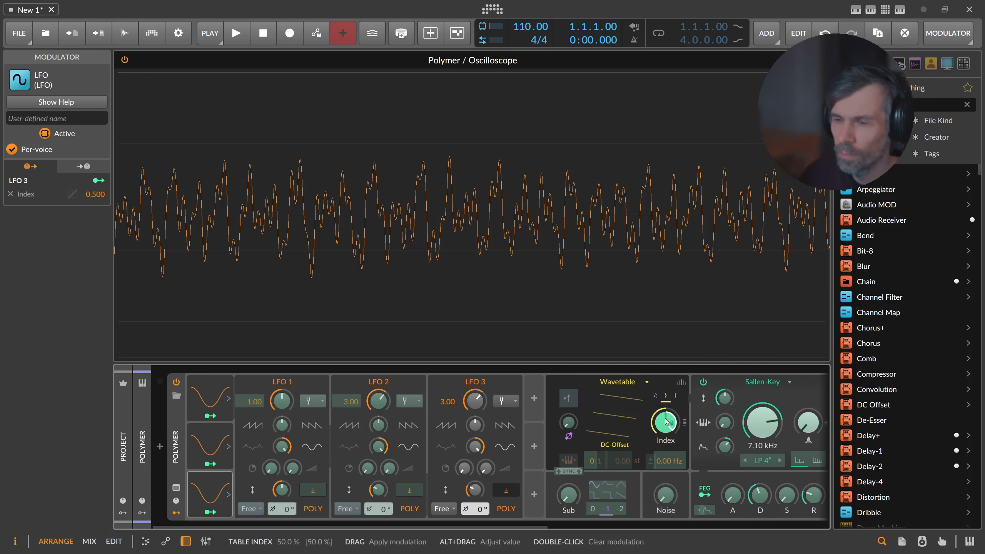
{"action": "left_click", "coordinate": [210, 512]}
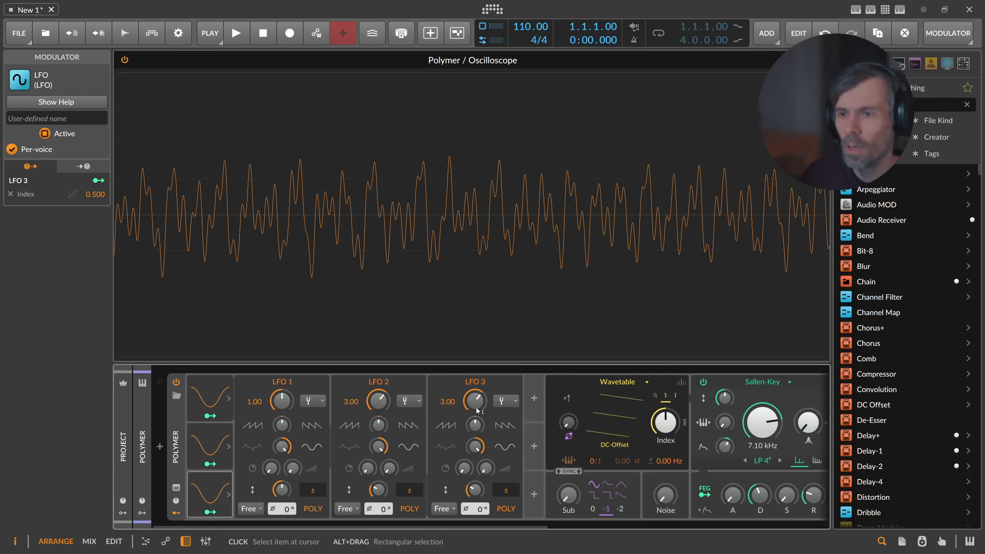
Set LFO 3's rate to 5.00 and audition different modulation amounts on LFO 3 and LFO 2.
{"action": "left_click_drag", "start_coordinate": [478, 410], "coordinate": [481, 407]}
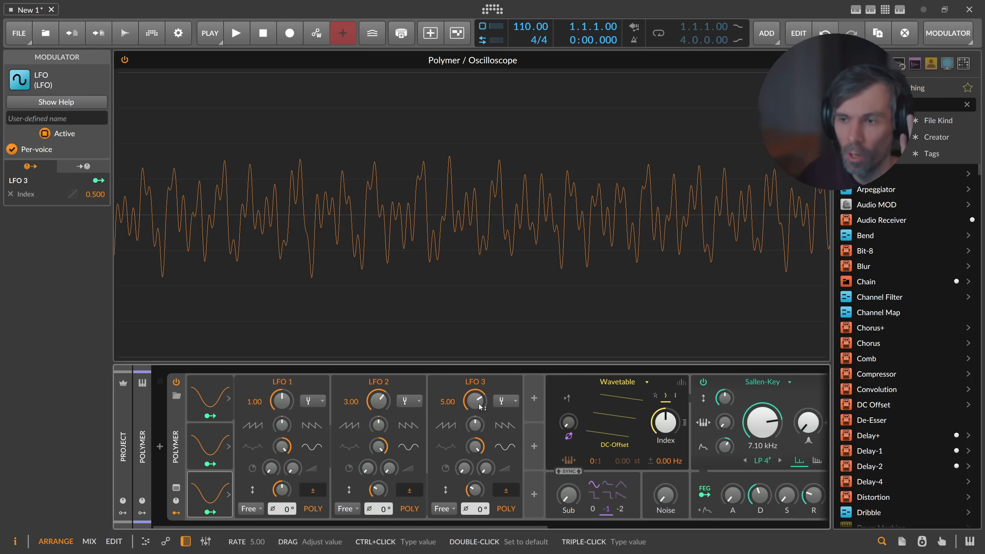
{"action": "left_click_drag", "start_coordinate": [475, 489], "coordinate": [475, 489]}
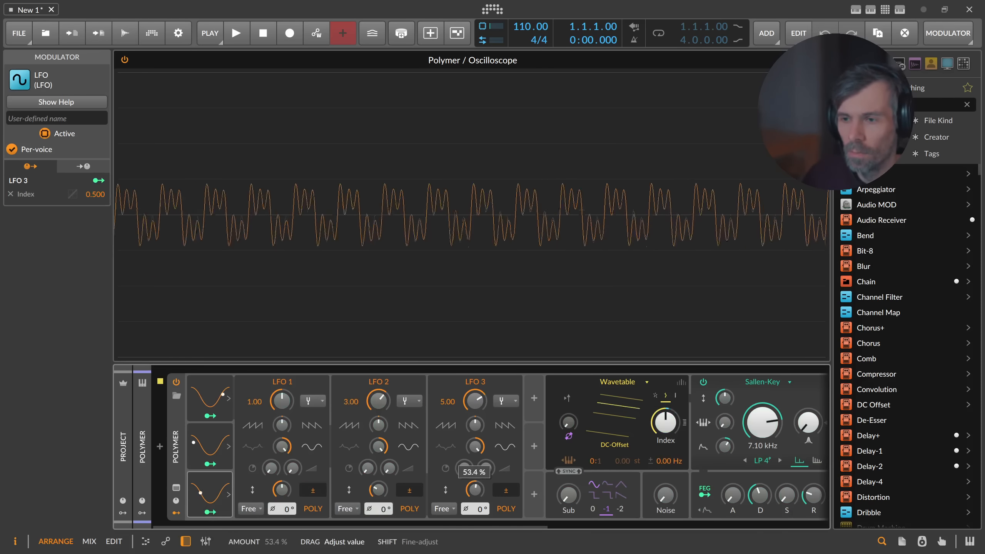
{"action": "left_click_drag", "start_coordinate": [378, 489], "coordinate": [379, 491]}
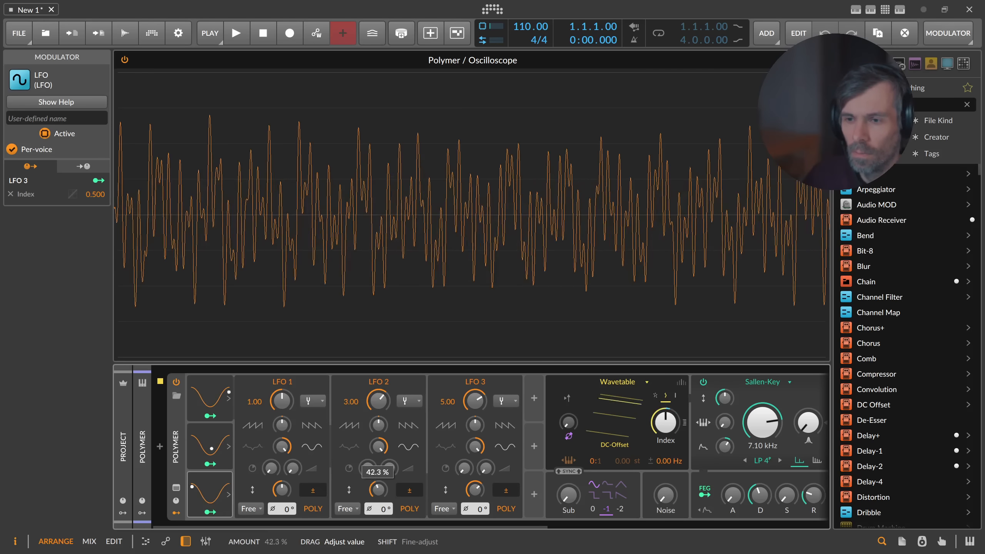
{"action": "left_click_drag", "start_coordinate": [475, 489], "coordinate": [475, 493]}
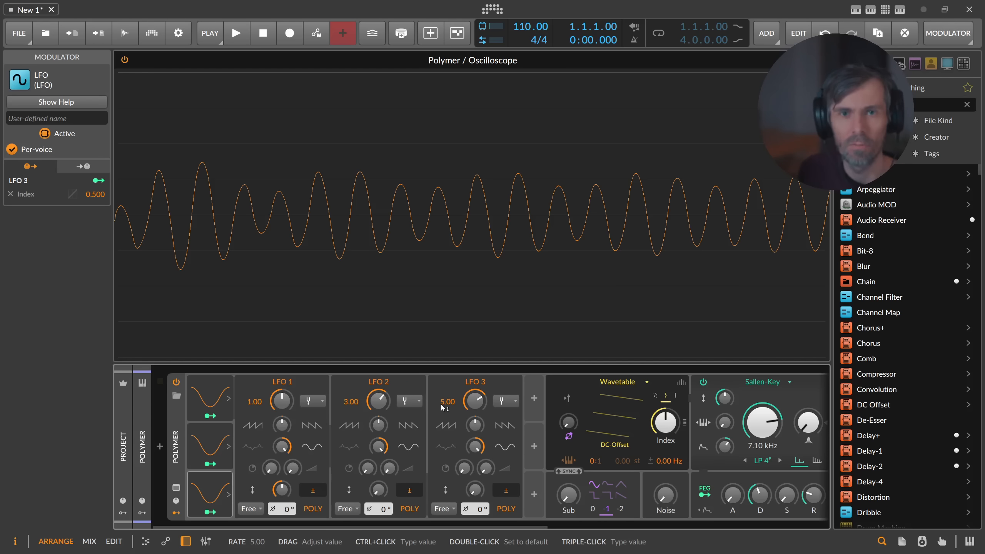
Collapse the settings of all three LFOs and delete them from Polymer.
{"action": "left_click", "coordinate": [228, 495]}
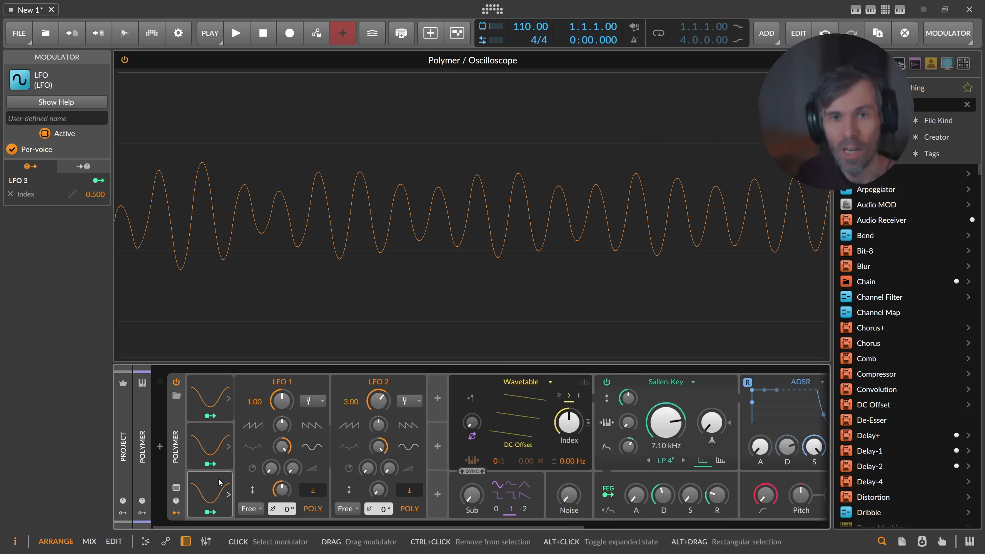
{"action": "double_click", "coordinate": [216, 444]}
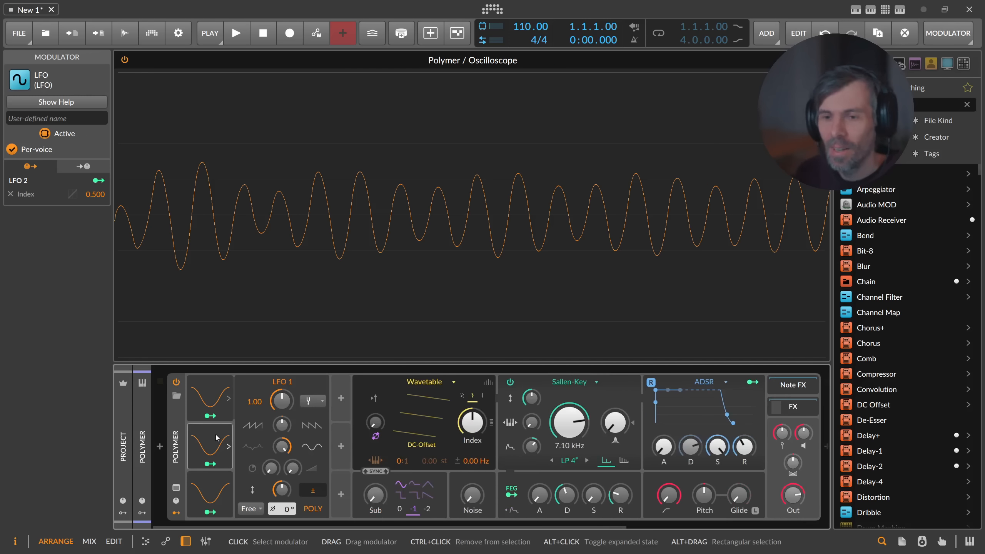
{"action": "double_click", "coordinate": [212, 397]}
{"action": "key", "text": "Delete"}
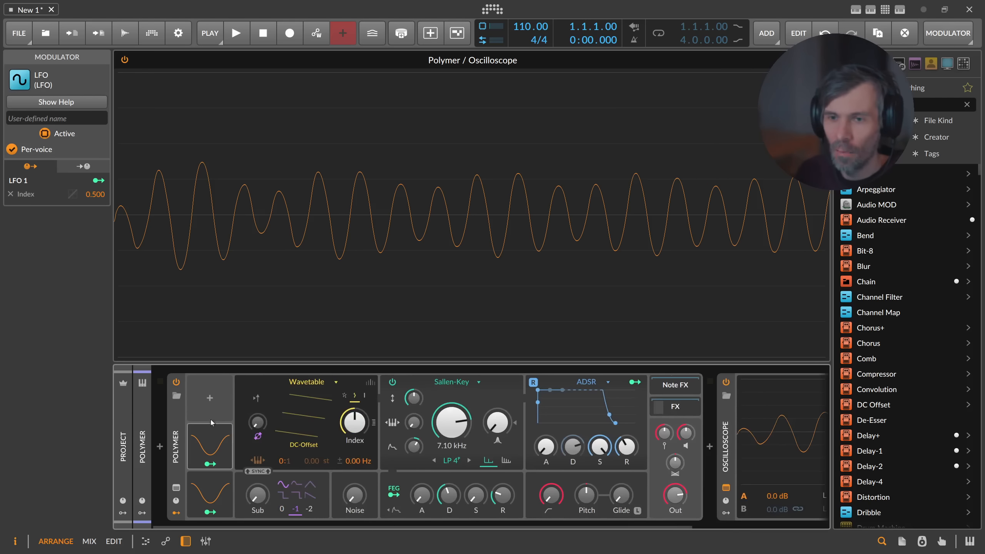
{"action": "left_click", "coordinate": [210, 443]}
{"action": "key", "text": "Delete"}
{"action": "double_click", "coordinate": [211, 488]}
{"action": "key", "text": "Delete"}
Add a Wavetable LFO to Polymer's first modulator slot and select it.
{"action": "left_click", "coordinate": [197, 399]}
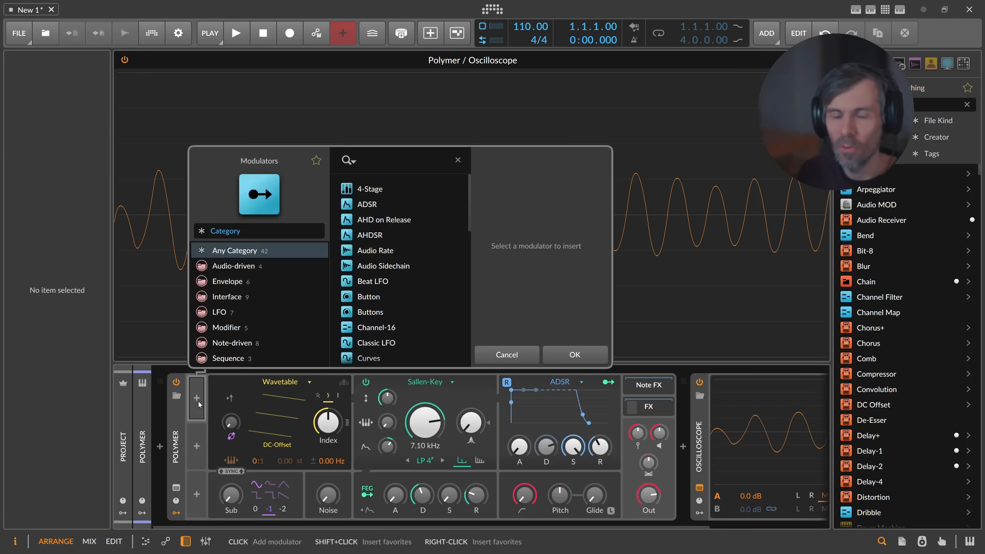
{"action": "type", "text": "ew"}
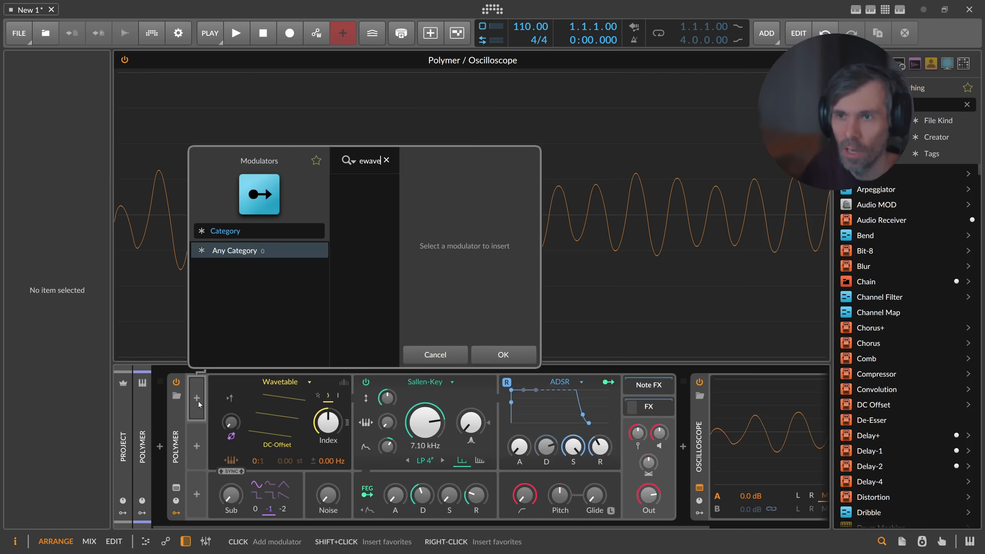
{"action": "type", "text": "av"}
{"action": "key", "text": "BackSpace"}
{"action": "key", "text": "BackSpace"}
{"action": "key", "text": "BackSpace"}
{"action": "key", "text": "BackSpace"}
{"action": "type", "text": "wave"}
{"action": "key", "text": "Down"}
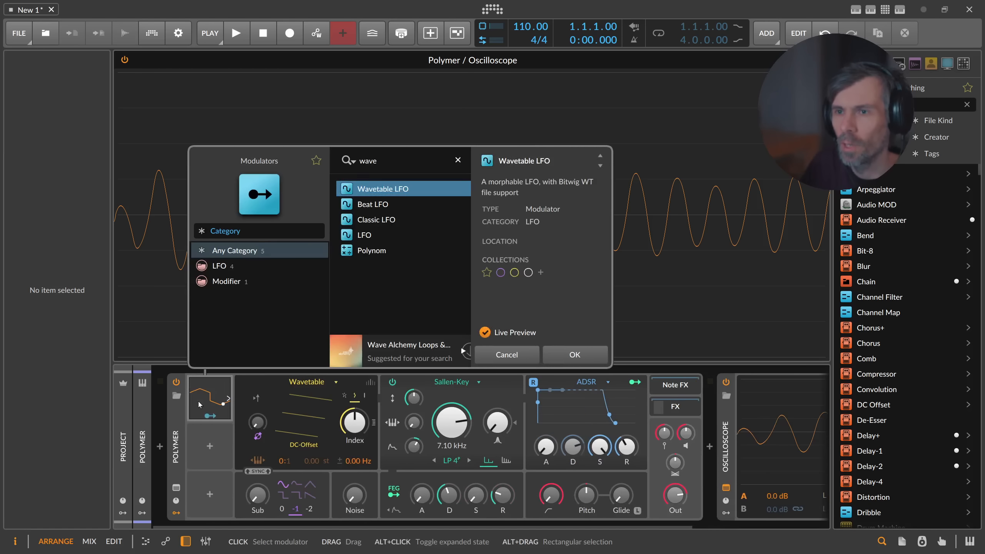
{"action": "key", "text": "Return"}
{"action": "left_click", "coordinate": [199, 403]}
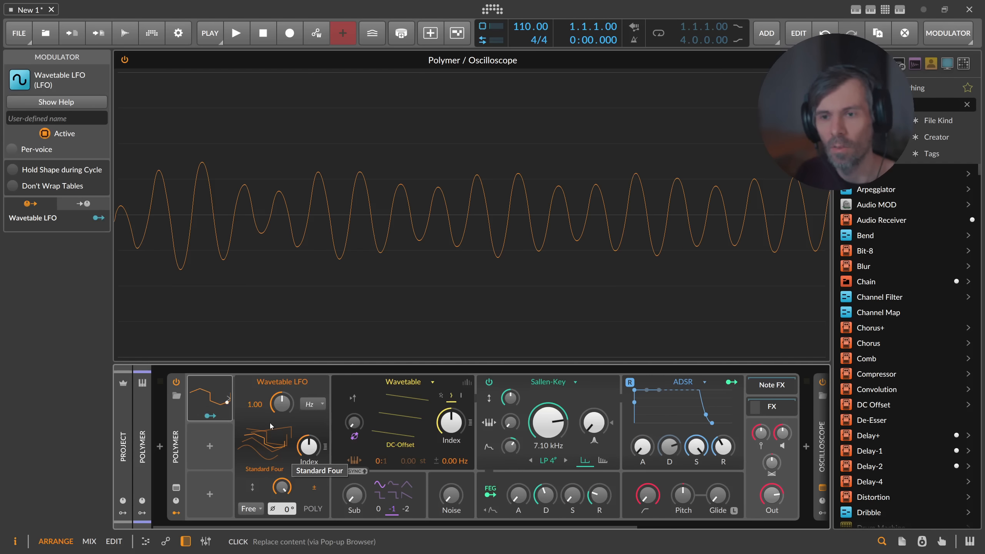
Set the Wavetable LFO's timebase to Pitch (of current note) and map it to Polymer's wavetable Index at 0.503.
{"action": "left_click", "coordinate": [310, 406]}
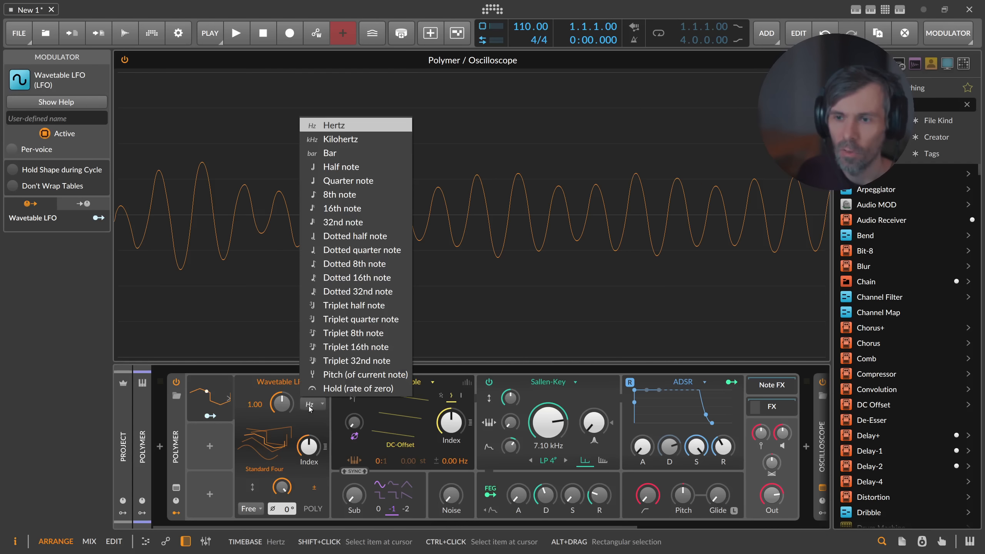
{"action": "left_click", "coordinate": [342, 375]}
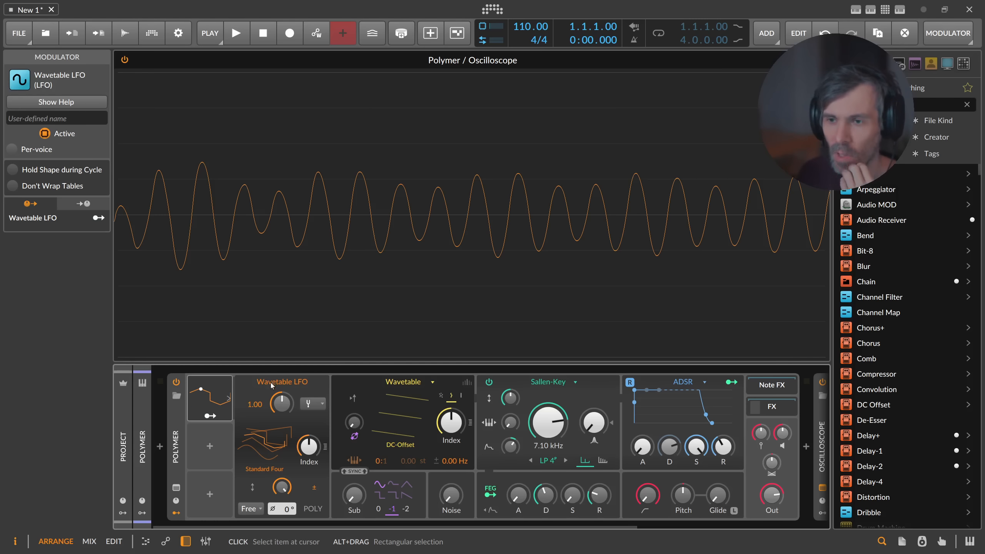
{"action": "left_click", "coordinate": [210, 416]}
{"action": "left_click_drag", "start_coordinate": [451, 422], "coordinate": [451, 362]}
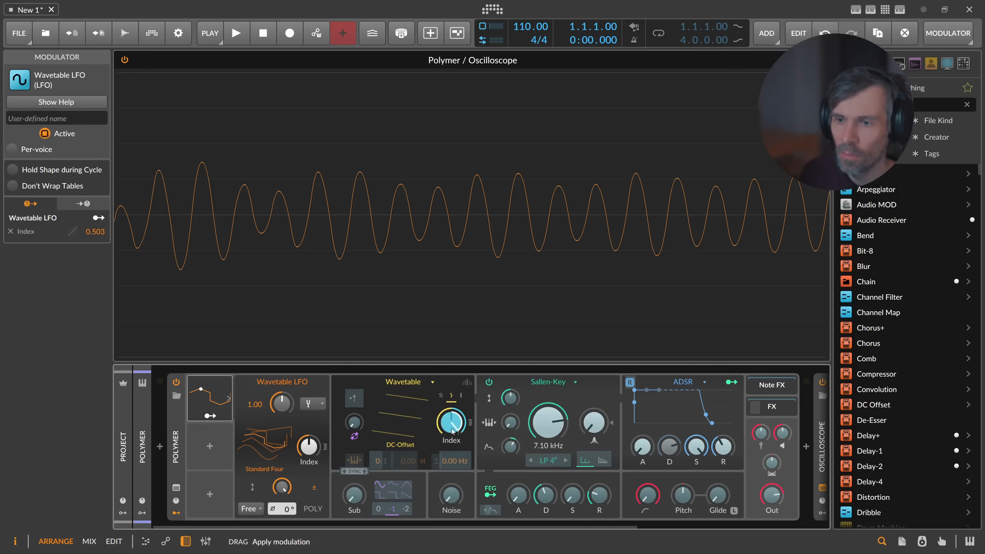
Keep the Wavetable LFO on the Pitch timebase, set its own table index to 0%, and audition the sound.
{"action": "left_click", "coordinate": [313, 404]}
{"action": "left_click", "coordinate": [330, 375]}
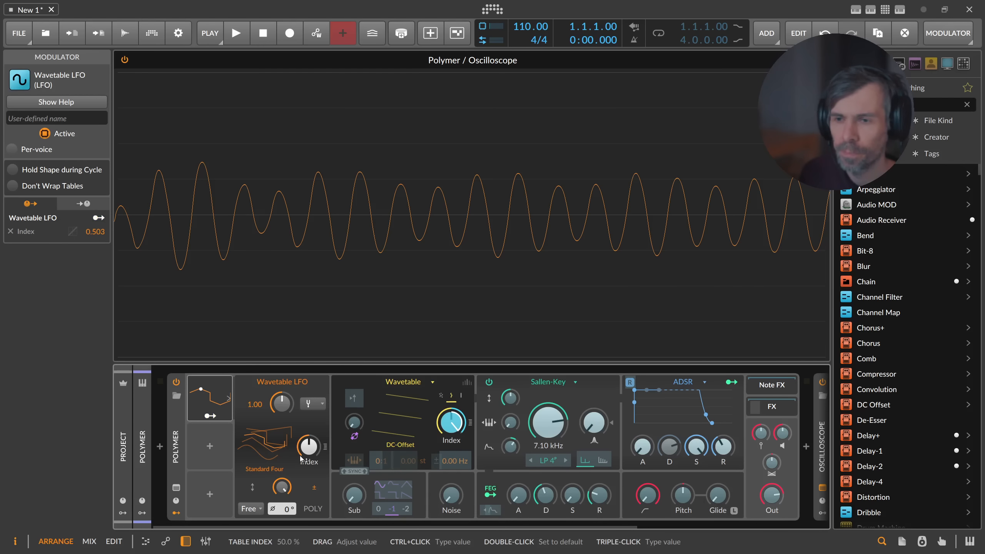
{"action": "left_click_drag", "start_coordinate": [307, 451], "coordinate": [307, 506]}
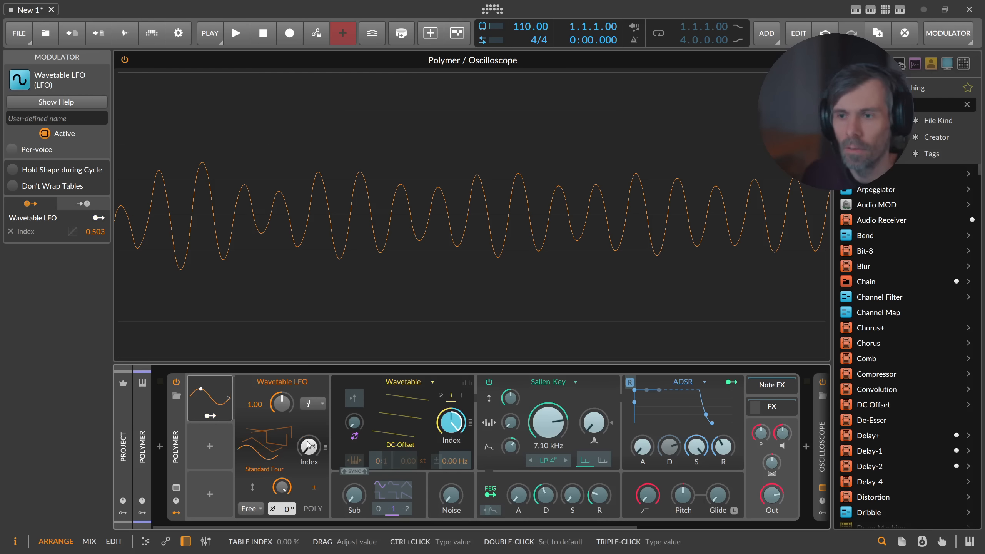
{"action": "mouse_move", "coordinate": [308, 445]}
{"action": "left_mouse_down"}
{"action": "mouse_move", "coordinate": [308, 340]}
{"action": "mouse_move", "coordinate": [309, 446]}
{"action": "left_mouse_up"}
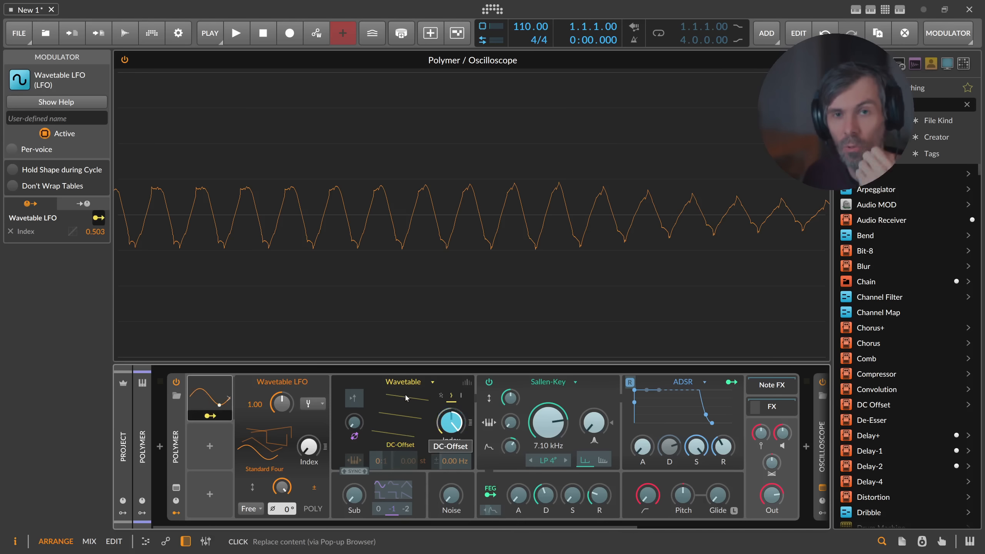
Duplicate the Wavetable LFO into the second slot and map the copy to Polymer's wavetable Index at 0.500.
{"action": "left_click", "coordinate": [215, 401]}
{"action": "left_click", "coordinate": [210, 449]}
{"action": "left_click", "coordinate": [228, 398]}
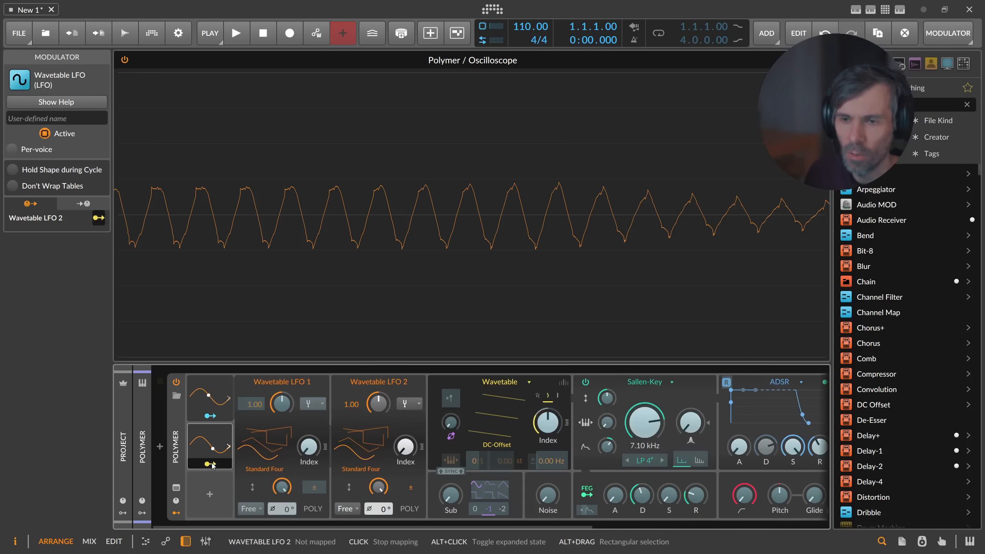
{"action": "left_click", "coordinate": [209, 464]}
{"action": "left_click_drag", "start_coordinate": [547, 423], "coordinate": [548, 367]}
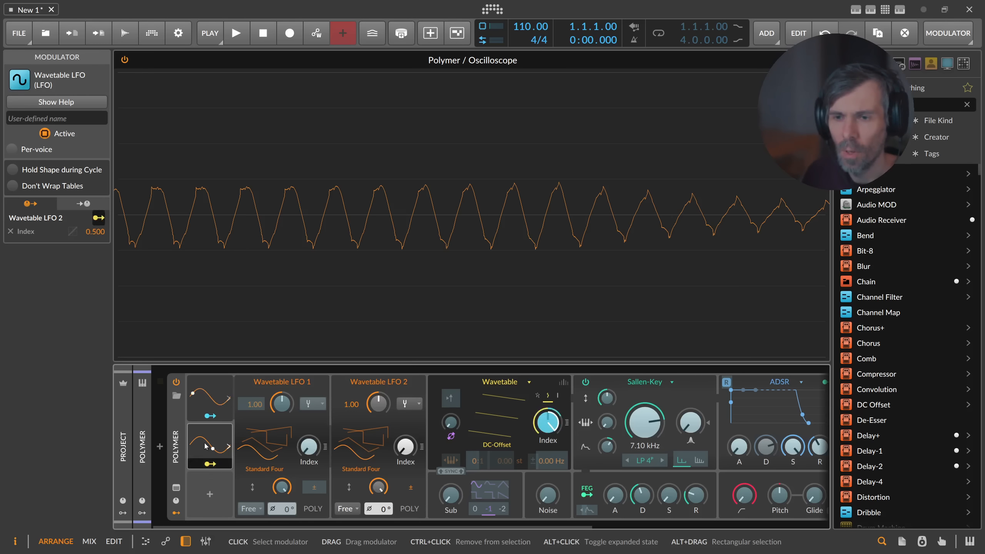
Duplicate Wavetable LFO 2 into the third slot and map the copy to Polymer's wavetable Index at 50%.
{"action": "key", "text": "ctrl+d"}
{"action": "left_click_drag", "start_coordinate": [457, 453], "coordinate": [223, 503]}
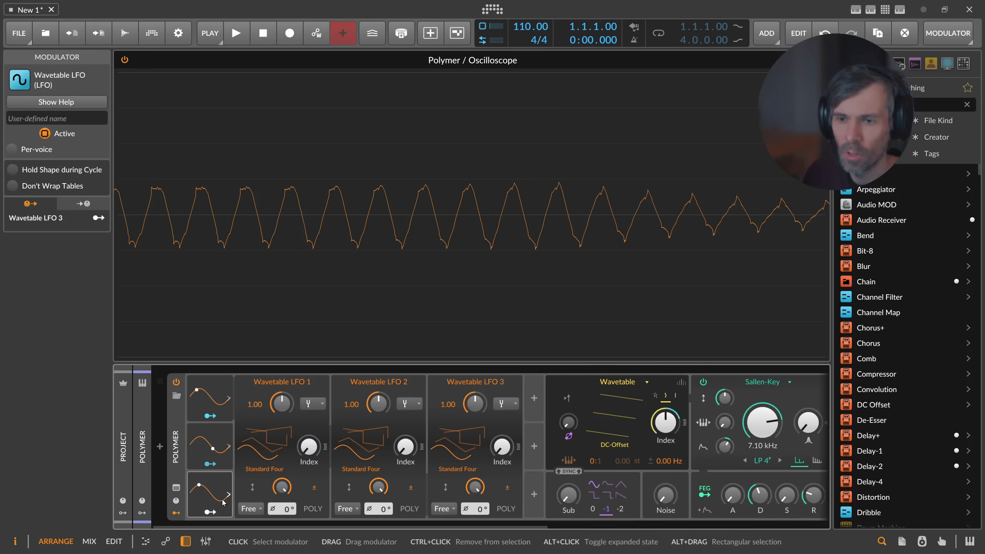
{"action": "left_click", "coordinate": [209, 511]}
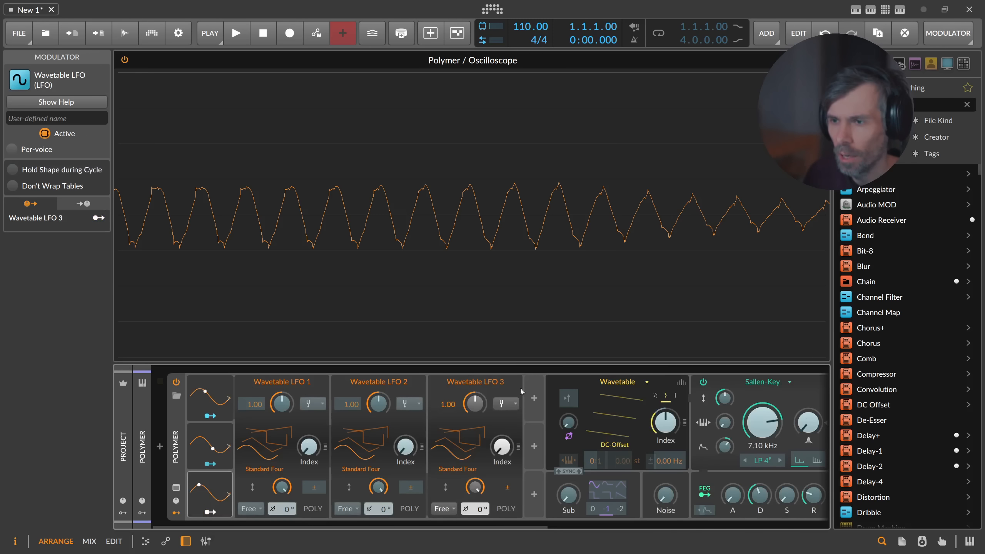
{"action": "left_click_drag", "start_coordinate": [650, 424], "coordinate": [650, 411]}
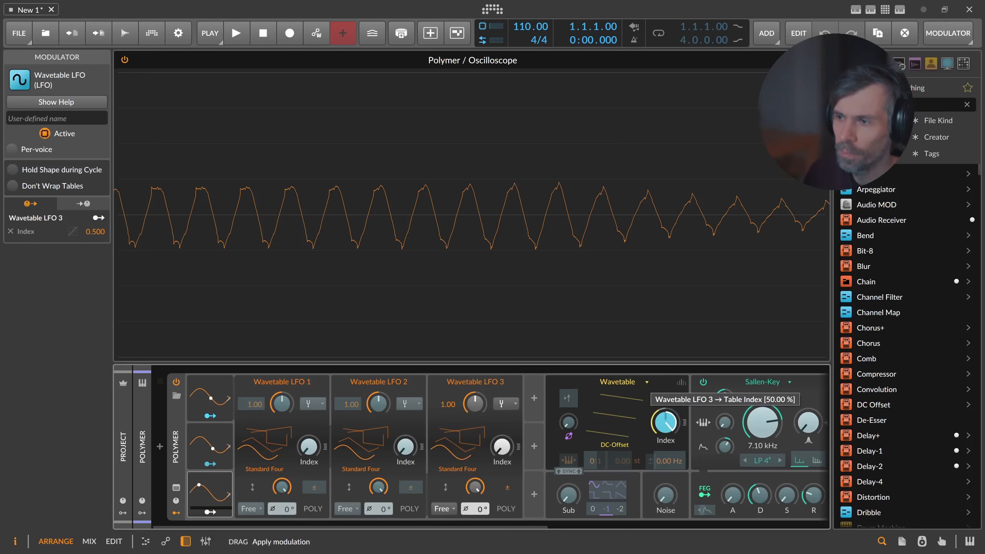
{"action": "left_click", "coordinate": [210, 512]}
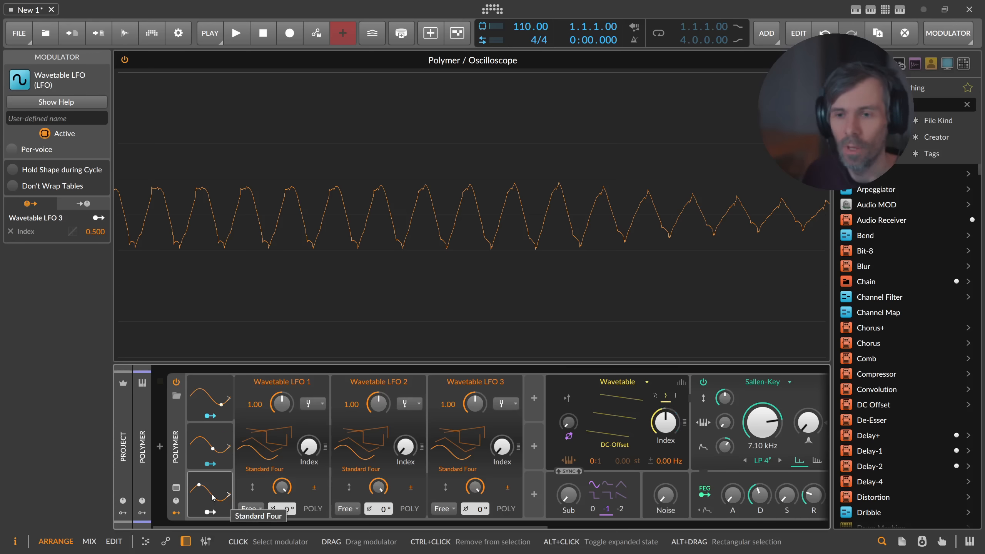
Copy Wavetable LFO 3 into the adjacent slot, with all four modulators' settings shown, and map the copy to Polymer's wavetable Index at 0.500.
{"action": "left_click_drag", "start_coordinate": [213, 495], "coordinate": [437, 493]}
{"action": "left_click", "coordinate": [470, 494]}
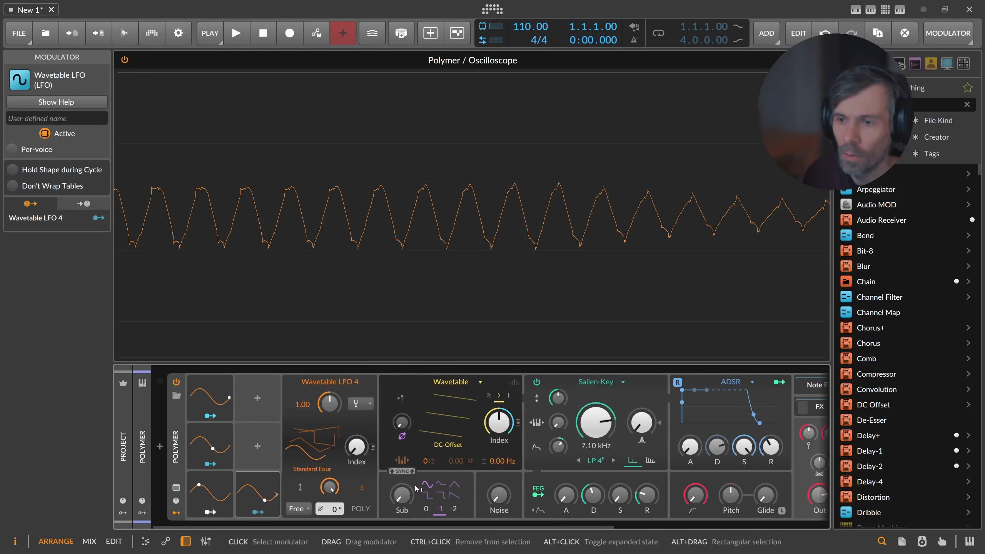
{"action": "left_click", "coordinate": [214, 493], "text": "alt"}
{"action": "left_click", "coordinate": [213, 447], "text": "alt"}
{"action": "left_click", "coordinate": [215, 401], "text": "alt"}
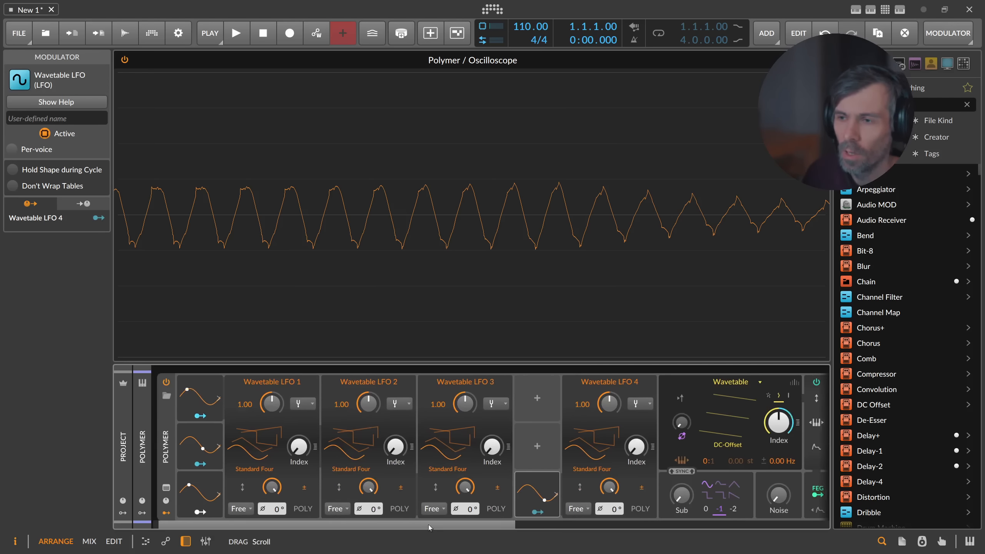
{"action": "left_click", "coordinate": [548, 512]}
{"action": "left_click_drag", "start_coordinate": [789, 422], "coordinate": [789, 401]}
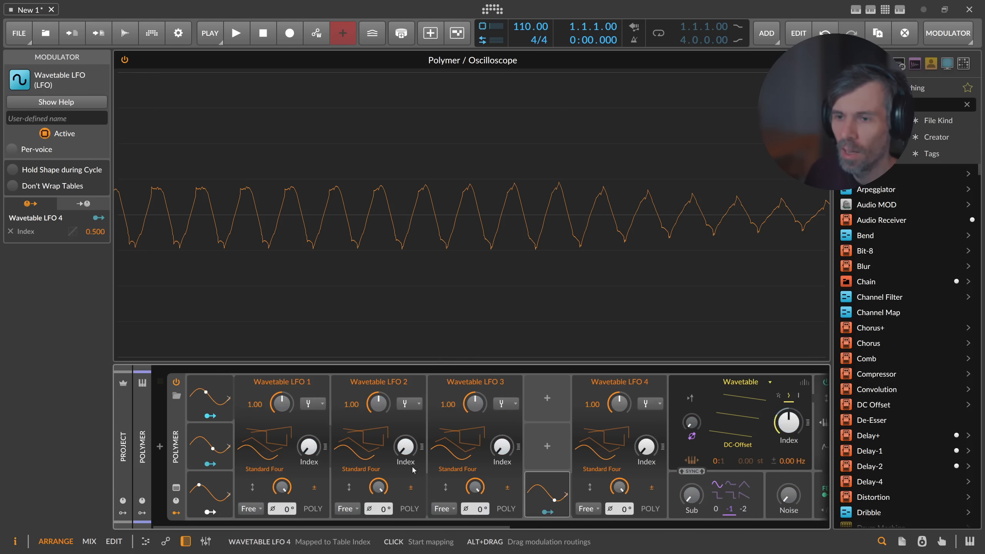
Replace Wavetable LFO 1's Standard Four table with the Special-Ambient wavetable.
{"action": "left_click", "coordinate": [273, 444]}
{"action": "double_click", "coordinate": [455, 204]}
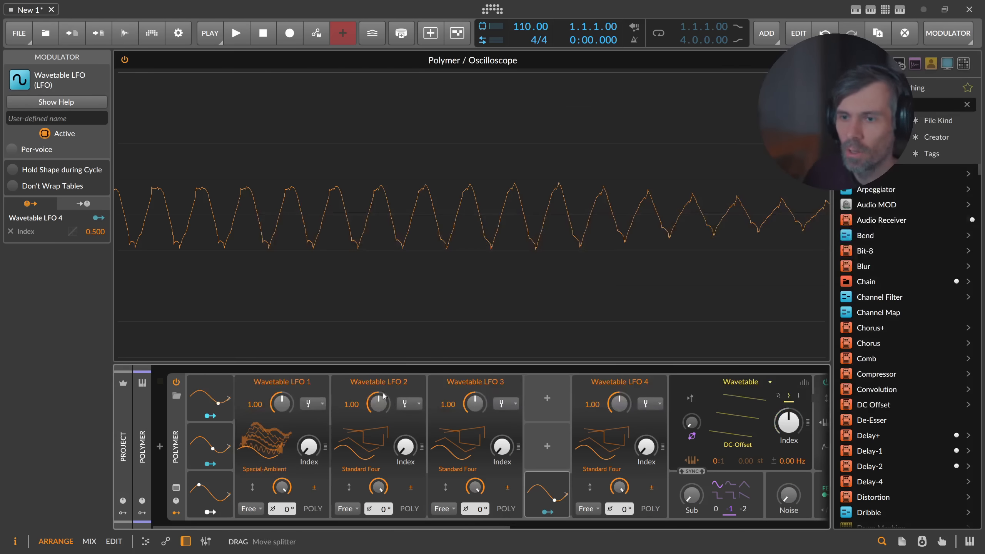
Replace Wavetable LFO 2's table with Strings 3 and Wavetable LFO 3's table with Streamer.
{"action": "left_click", "coordinate": [360, 446]}
{"action": "scroll", "coordinate": [480, 286], "scroll_direction": "down", "scroll_amount": 2}
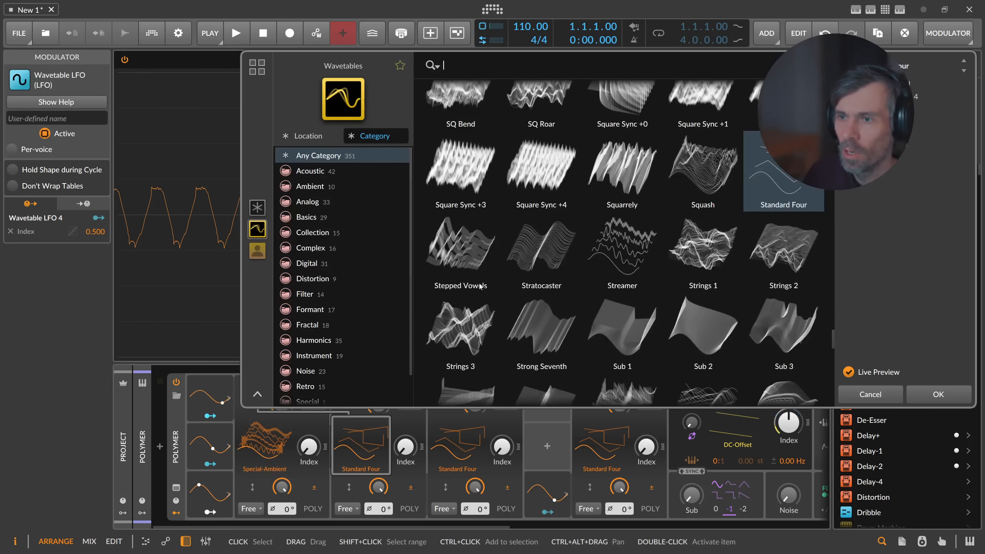
{"action": "double_click", "coordinate": [482, 327]}
{"action": "left_click", "coordinate": [458, 445]}
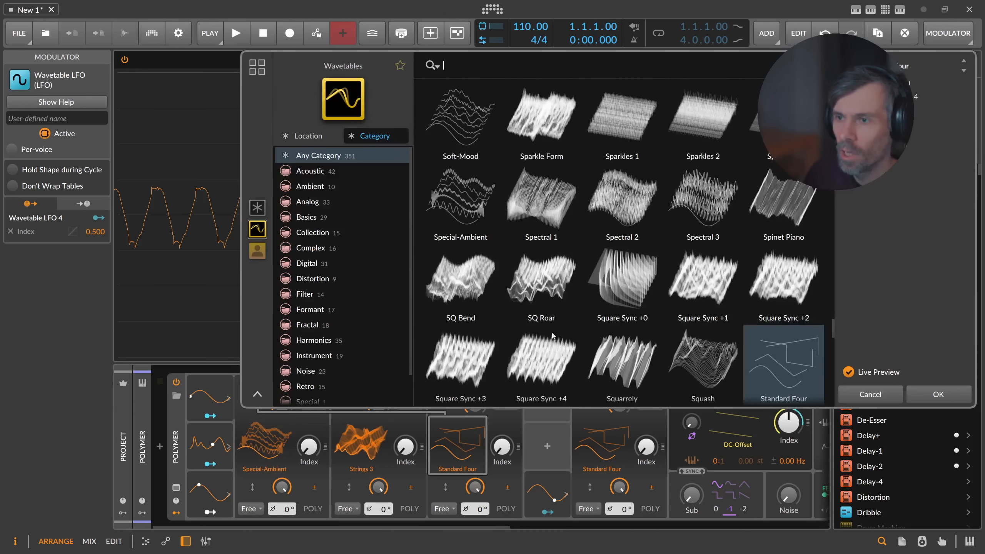
{"action": "scroll", "coordinate": [566, 334], "scroll_direction": "down", "scroll_amount": 2}
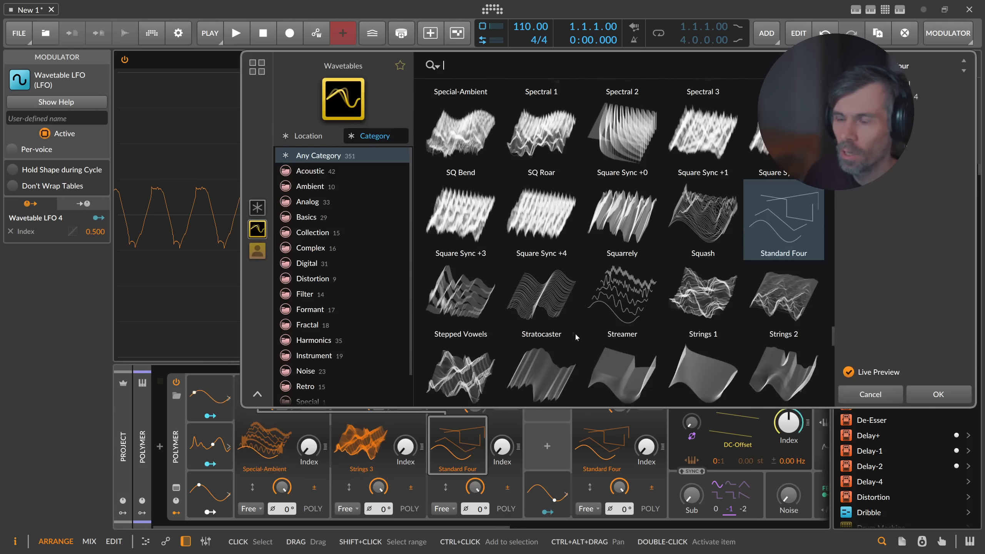
{"action": "double_click", "coordinate": [619, 309]}
Replace Wavetable LFO 4's Standard Four table with the Swepdustry wavetable.
{"action": "left_click", "coordinate": [597, 440]}
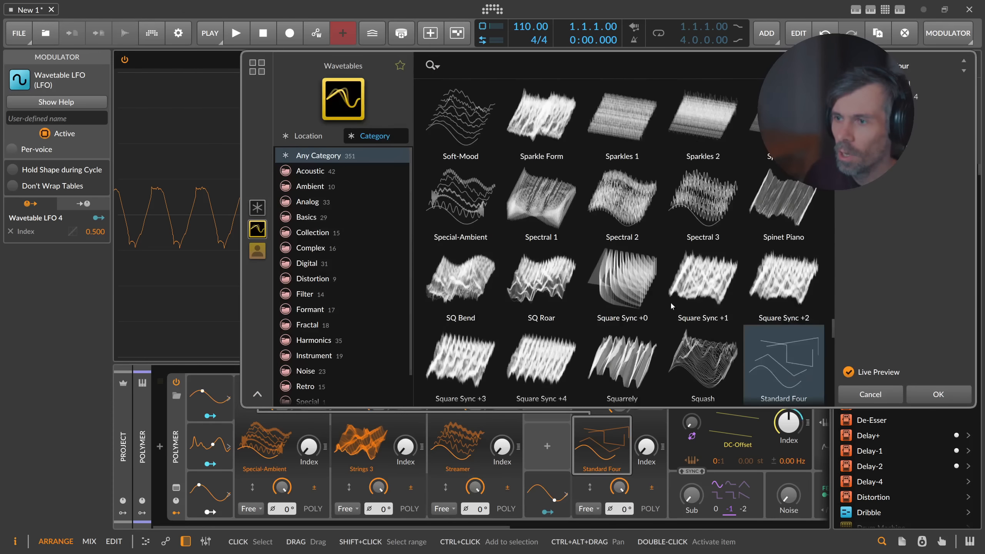
{"action": "scroll", "coordinate": [667, 304], "scroll_direction": "down", "scroll_amount": 5}
{"action": "scroll", "coordinate": [620, 309], "scroll_direction": "down", "scroll_amount": 1}
{"action": "scroll", "coordinate": [571, 310], "scroll_direction": "up", "scroll_amount": 8}
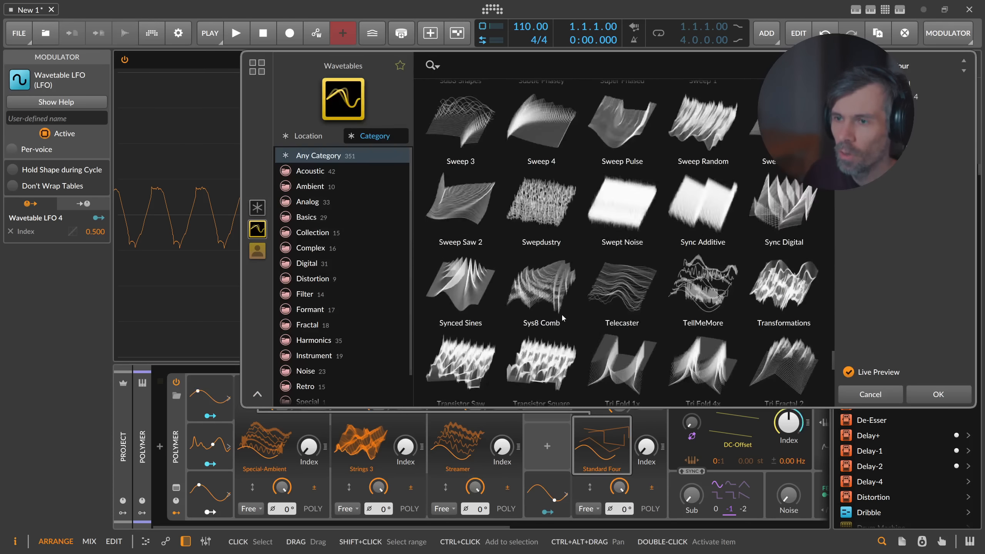
{"action": "scroll", "coordinate": [509, 308], "scroll_direction": "down", "scroll_amount": 3}
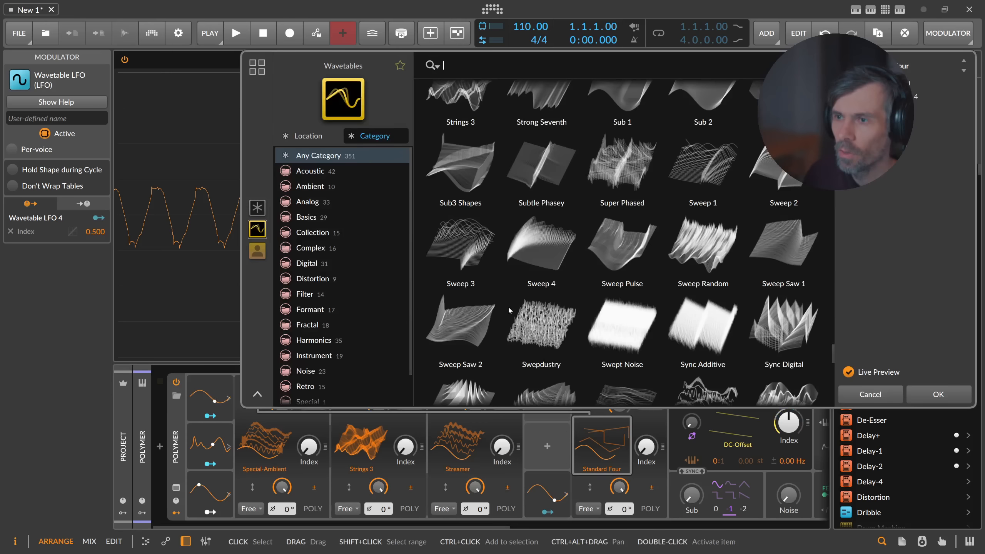
{"action": "scroll", "coordinate": [529, 306], "scroll_direction": "down", "scroll_amount": 1}
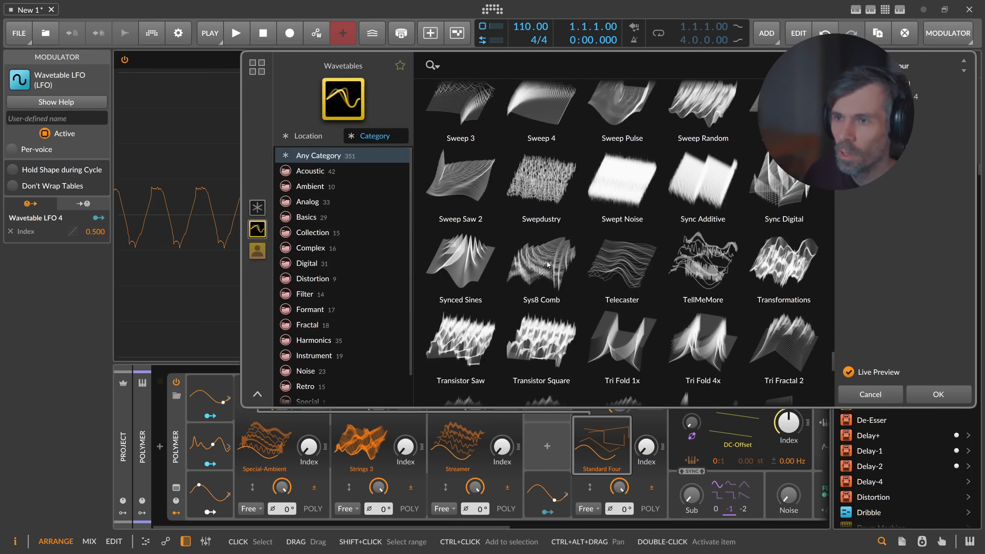
{"action": "left_click", "coordinate": [543, 210]}
{"action": "left_click", "coordinate": [939, 395]}
Turn the modulation Amount of all four Wavetable LFOs down to zero.
{"action": "left_click", "coordinate": [209, 512]}
{"action": "left_click_drag", "start_coordinate": [282, 488], "coordinate": [282, 543]}
{"action": "left_click_drag", "start_coordinate": [378, 487], "coordinate": [378, 544]}
{"action": "left_click_drag", "start_coordinate": [475, 487], "coordinate": [475, 544]}
{"action": "left_click_drag", "start_coordinate": [620, 488], "coordinate": [619, 543]}
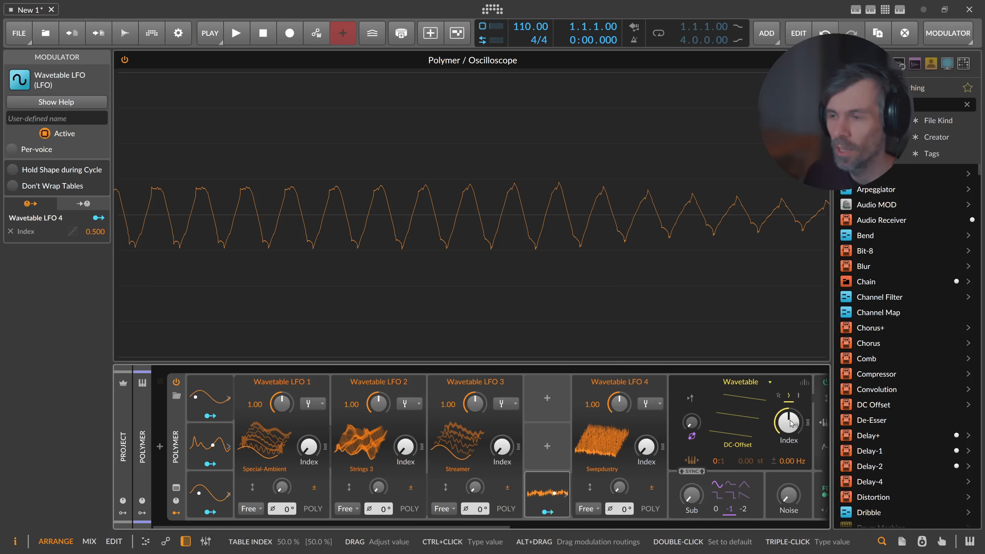
Insert a Vector-4 modulator into the empty slot above Wavetable LFO 4 and expand its XY pad.
{"action": "left_click", "coordinate": [547, 399]}
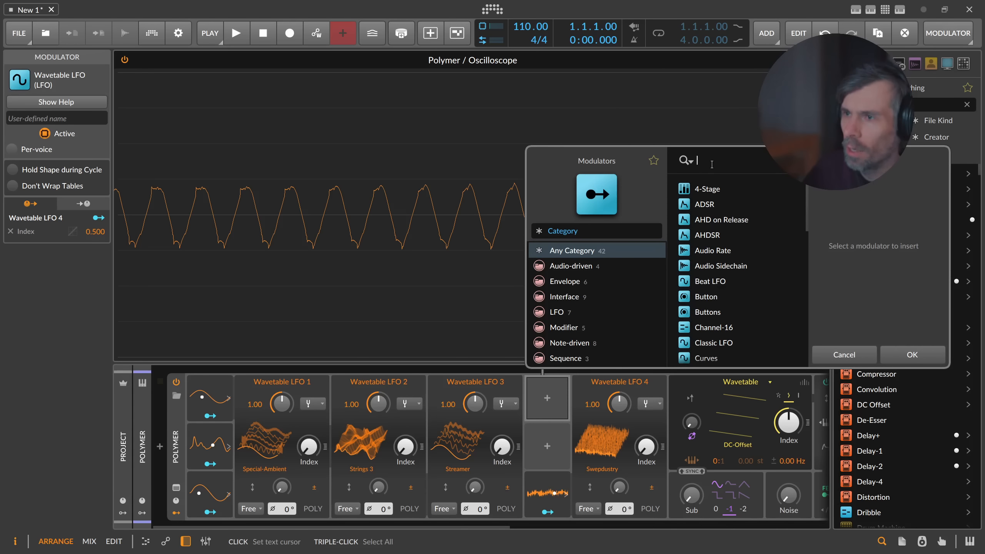
{"action": "type", "text": "x"}
{"action": "left_click", "coordinate": [718, 206]}
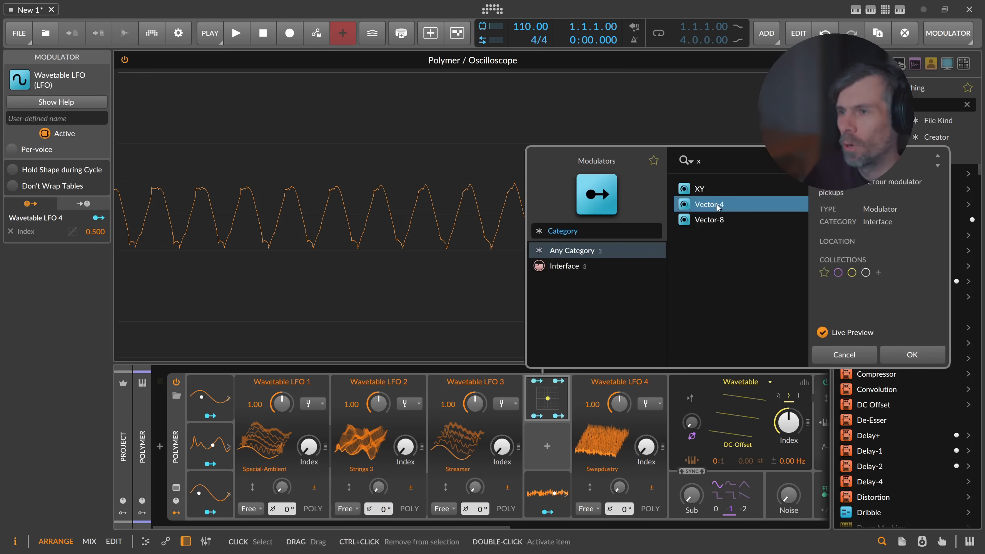
{"action": "double_click", "coordinate": [718, 207]}
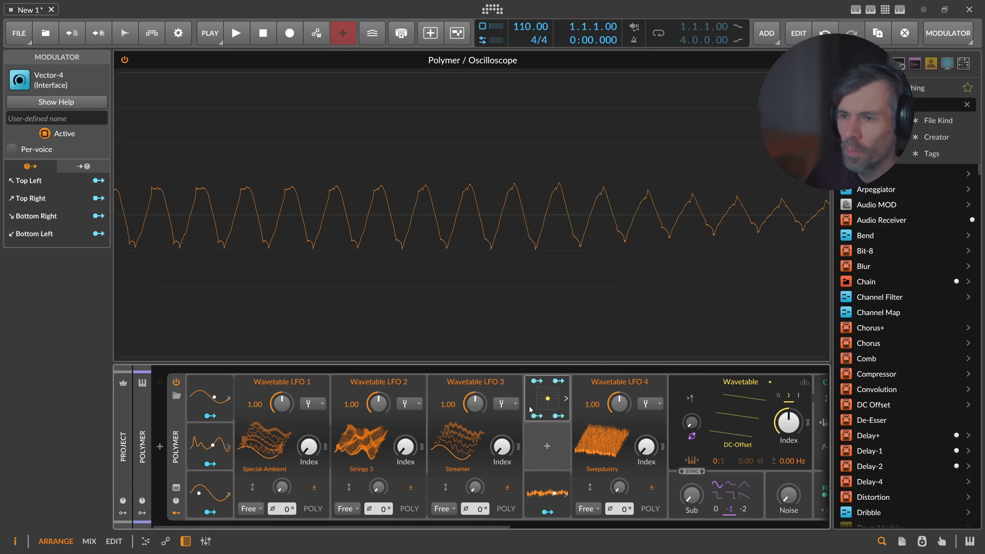
{"action": "left_click", "coordinate": [543, 392], "text": "alt"}
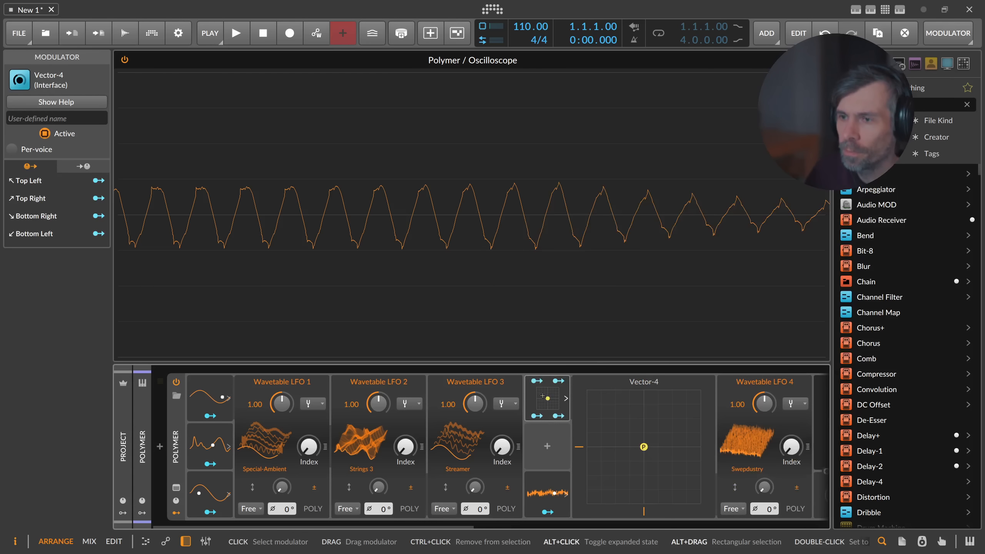
{"action": "mouse_move", "coordinate": [642, 447]}
{"action": "left_mouse_down"}
{"action": "mouse_move", "coordinate": [598, 394]}
{"action": "mouse_move", "coordinate": [599, 513]}
{"action": "mouse_move", "coordinate": [698, 400]}
{"action": "mouse_move", "coordinate": [594, 465]}
{"action": "mouse_move", "coordinate": [605, 501]}
{"action": "mouse_move", "coordinate": [649, 456]}
{"action": "left_mouse_up"}
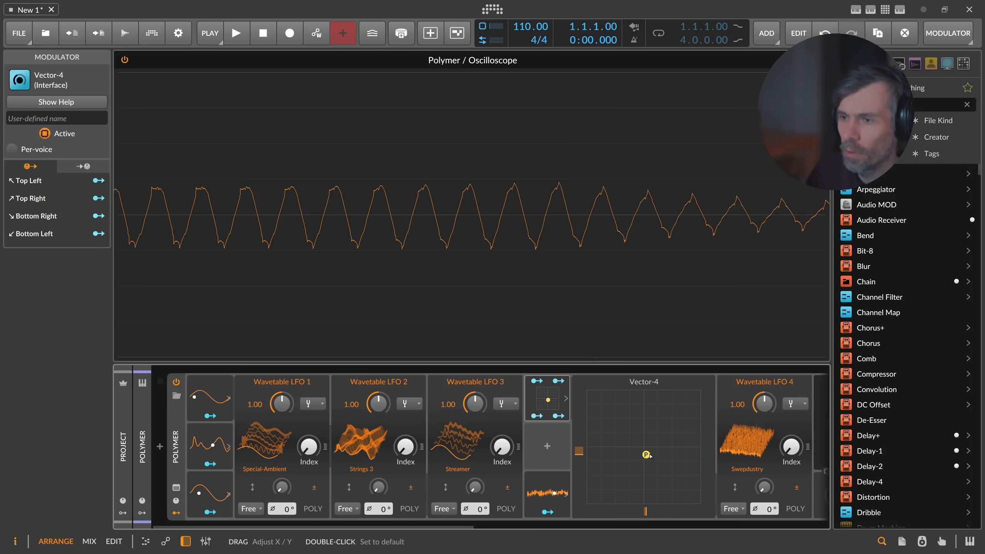
Map Vector-4's Top Left output to Wavetable LFO 1's Amount and Bottom Left to Wavetable LFO 2's Amount, both at 1.000.
{"action": "left_click", "coordinate": [536, 381]}
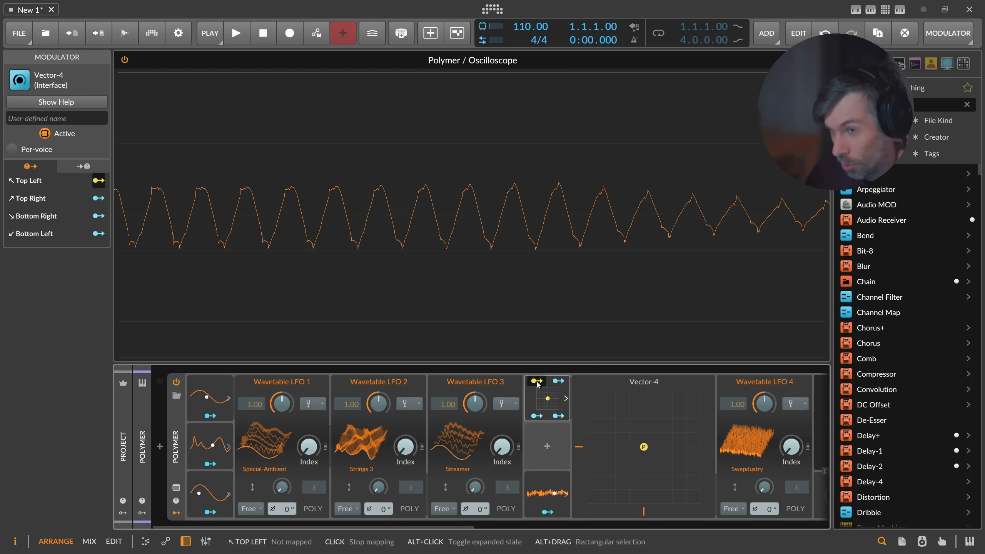
{"action": "left_click", "coordinate": [282, 487]}
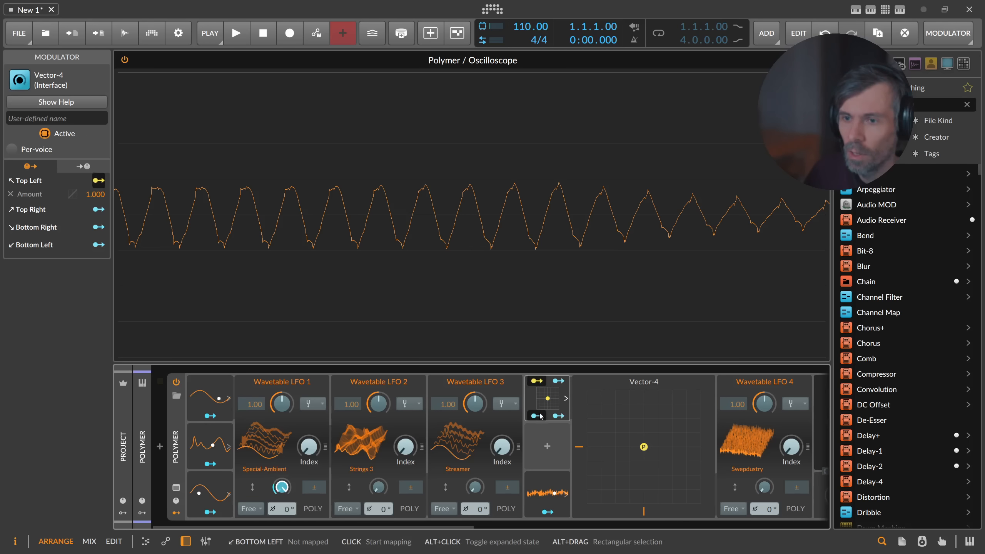
{"action": "left_click", "coordinate": [539, 416]}
{"action": "left_click_drag", "start_coordinate": [378, 487], "coordinate": [378, 443]}
Map Vector-4's Bottom Right output to Wavetable LFO 3's Amount and Top Right to Wavetable LFO 4's Amount, both at 1.000.
{"action": "left_click", "coordinate": [558, 416]}
{"action": "left_click", "coordinate": [474, 488]}
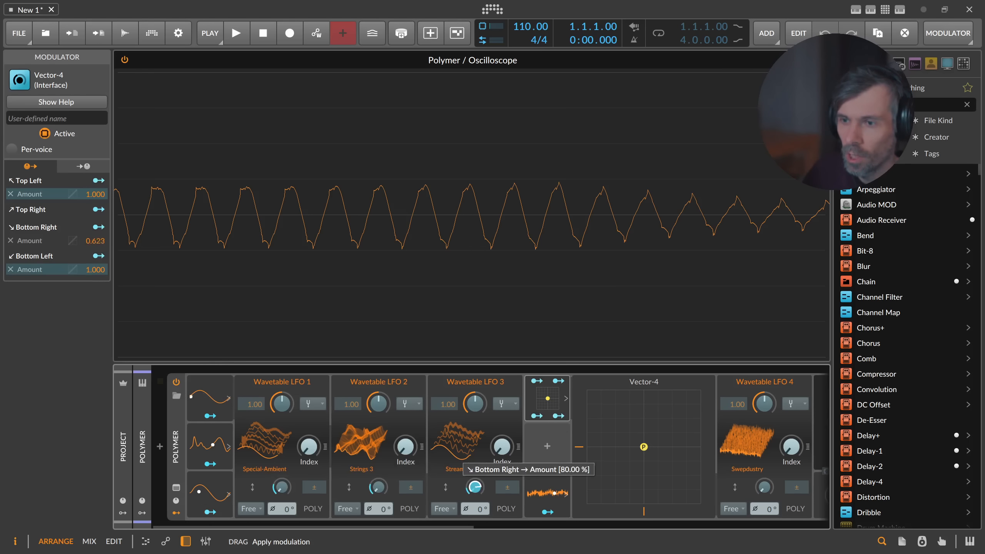
{"action": "left_click", "coordinate": [561, 382]}
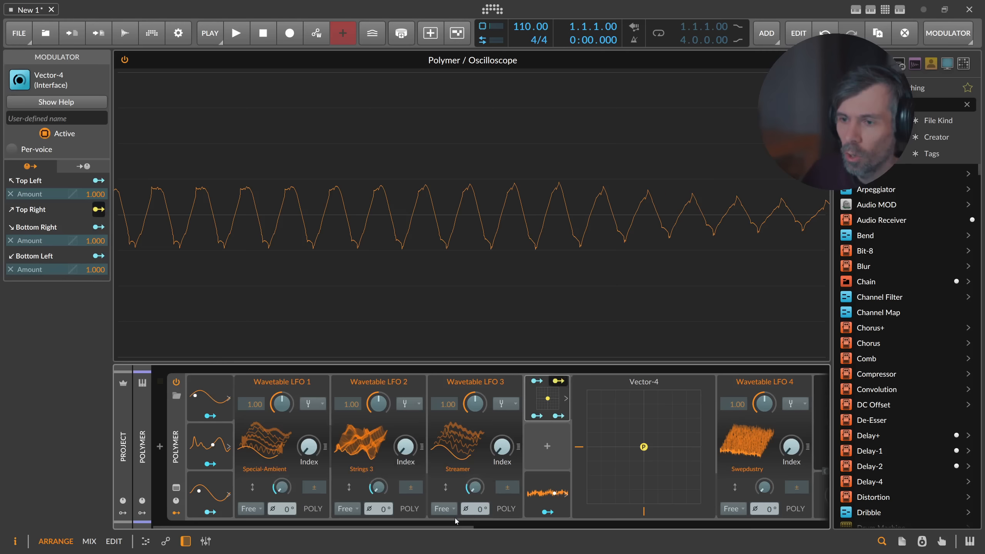
{"action": "left_click_drag", "start_coordinate": [454, 525], "coordinate": [520, 525]}
{"action": "left_click_drag", "start_coordinate": [625, 487], "coordinate": [625, 447]}
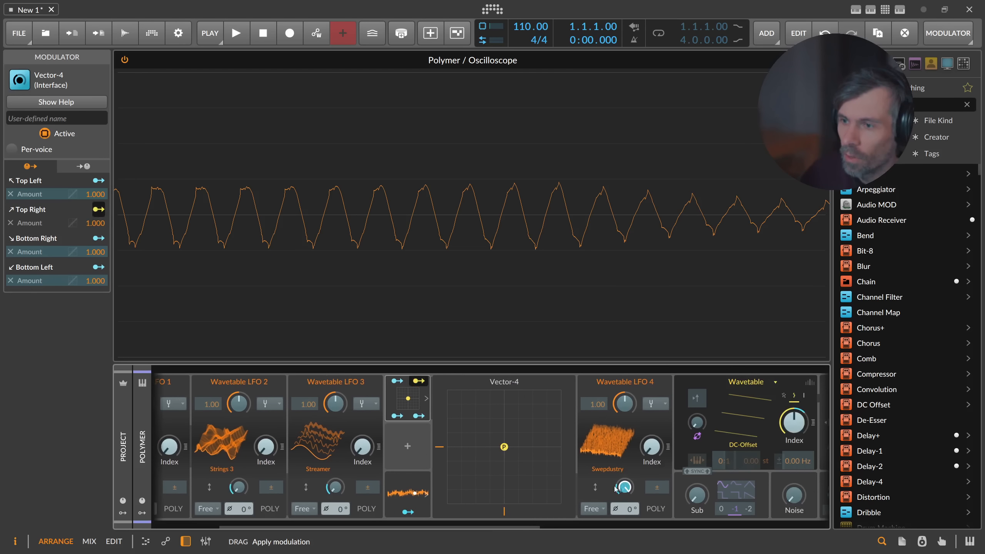
{"action": "left_click", "coordinate": [419, 382]}
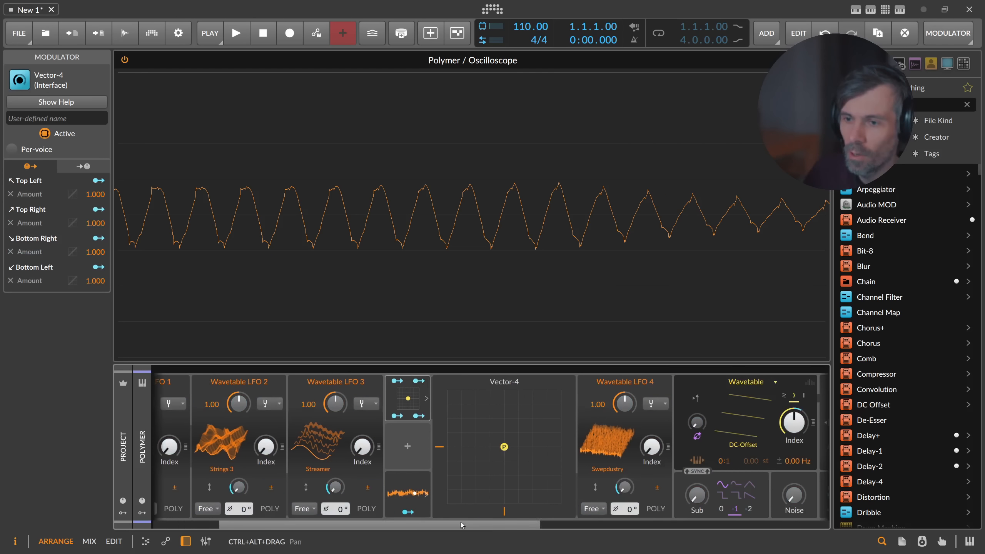
Move Vector-4 into the first modulator slot, swapping places with Wavetable LFO 1.
{"action": "left_click_drag", "start_coordinate": [460, 524], "coordinate": [395, 525]}
{"action": "left_click_drag", "start_coordinate": [547, 398], "coordinate": [462, 403]}
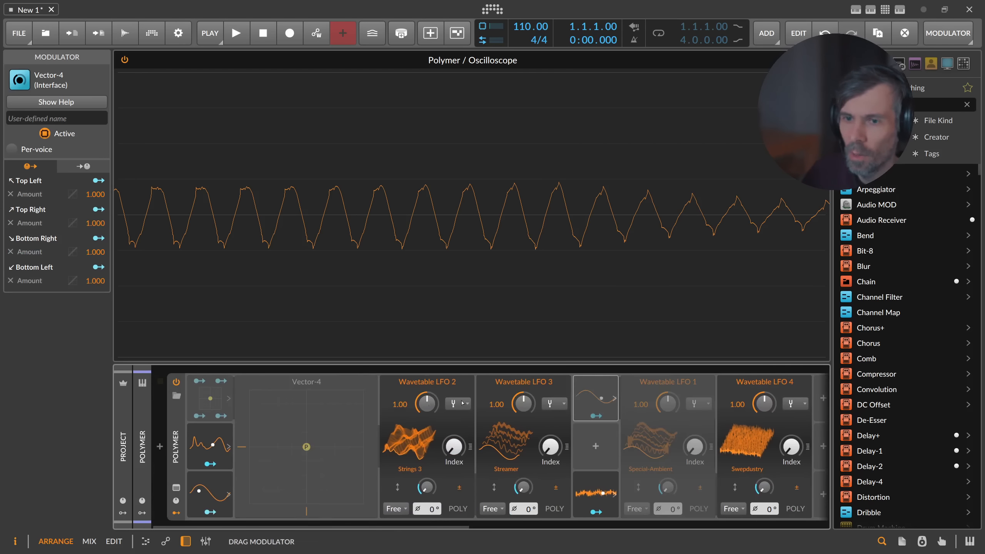
{"action": "left_click_drag", "start_coordinate": [228, 402], "coordinate": [231, 403]}
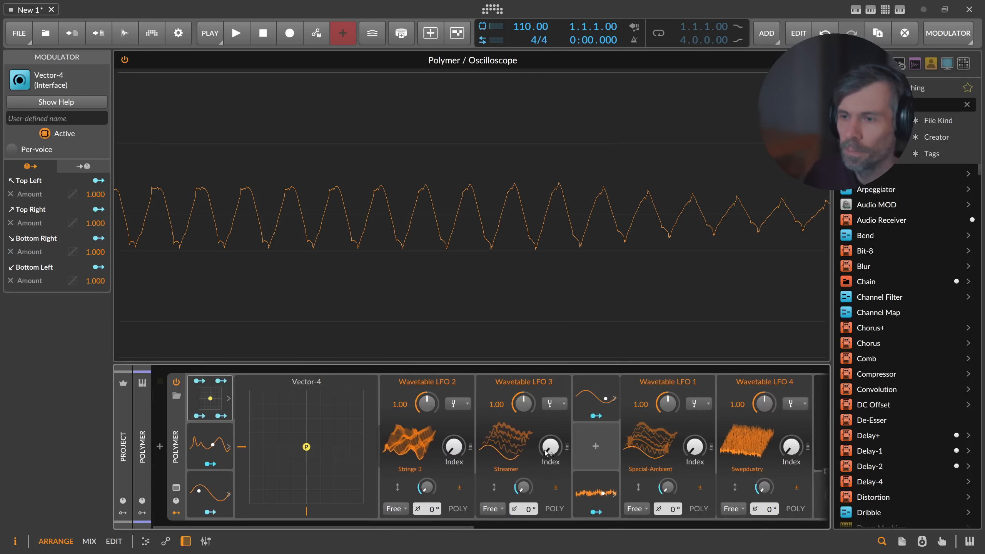
Show only Vector-4's pad and sweep its point between the corners, leaving it below the centre.
{"action": "left_click", "coordinate": [588, 400]}
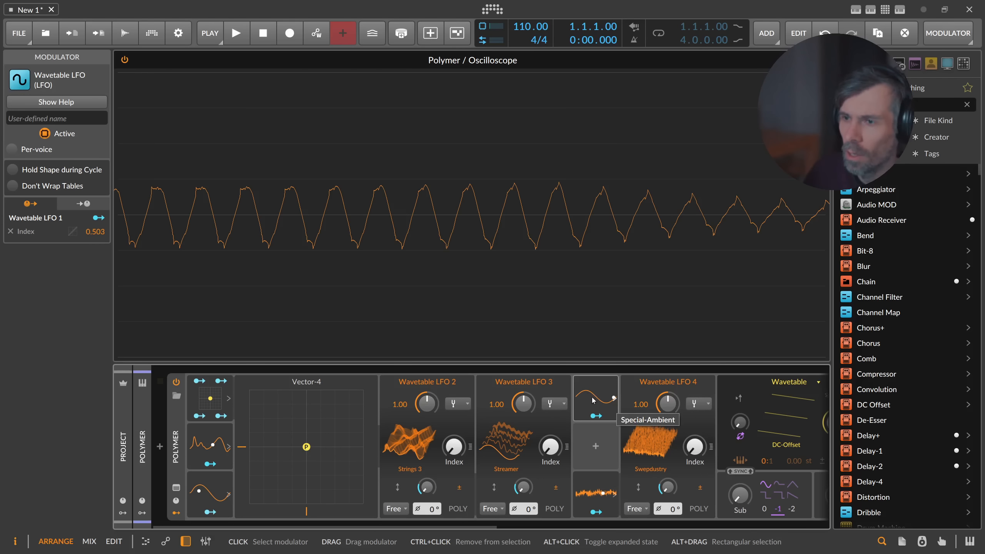
{"action": "left_click", "coordinate": [614, 399]}
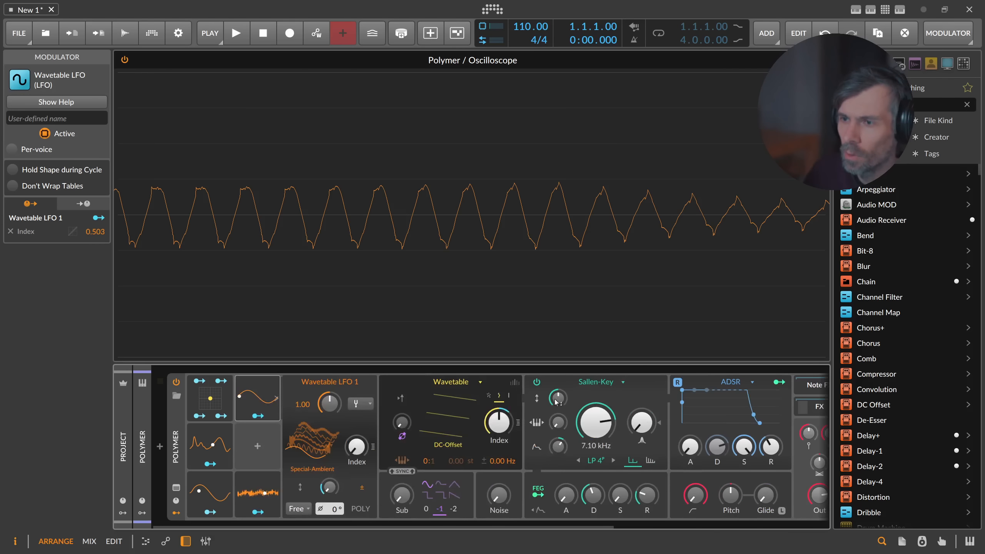
{"action": "left_click", "coordinate": [210, 398]}
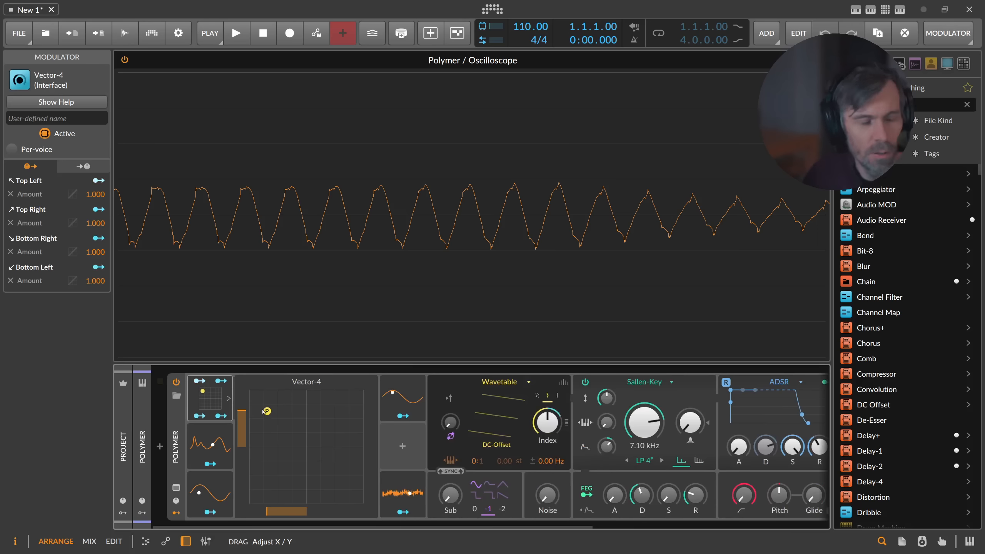
{"action": "left_click_drag", "start_coordinate": [263, 411], "coordinate": [364, 390]}
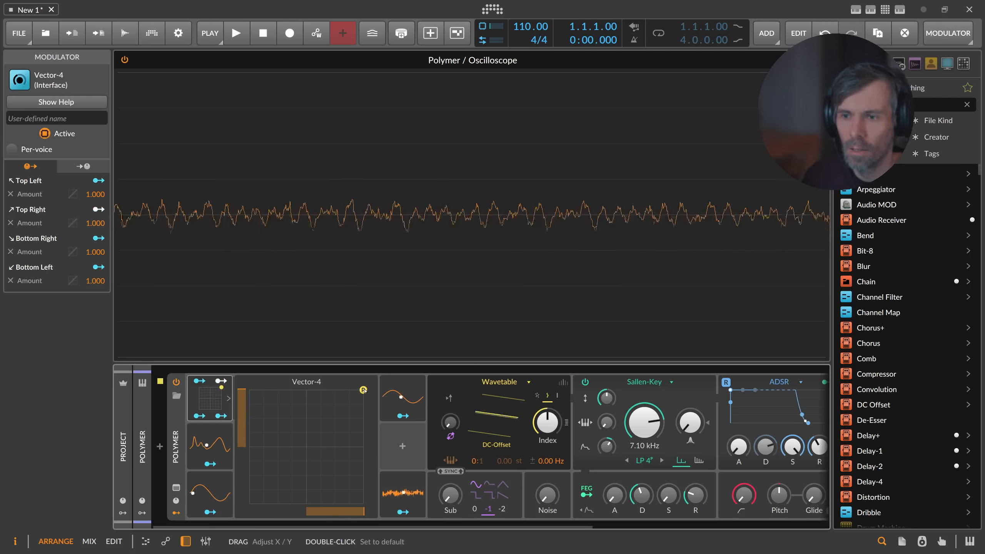
{"action": "left_click_drag", "start_coordinate": [363, 390], "coordinate": [317, 491]}
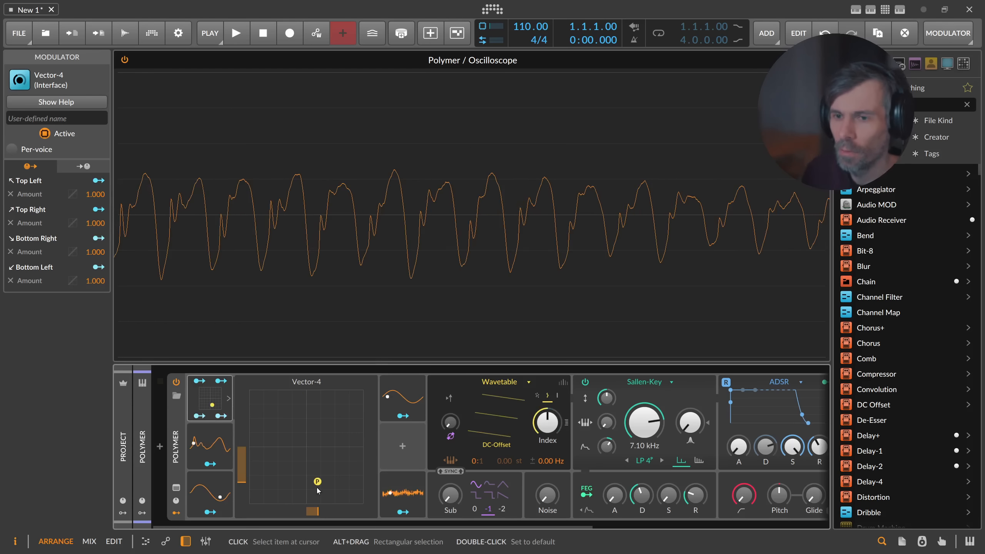
Display the settings of all four Wavetable LFOs side by side.
{"action": "left_click", "coordinate": [215, 447]}
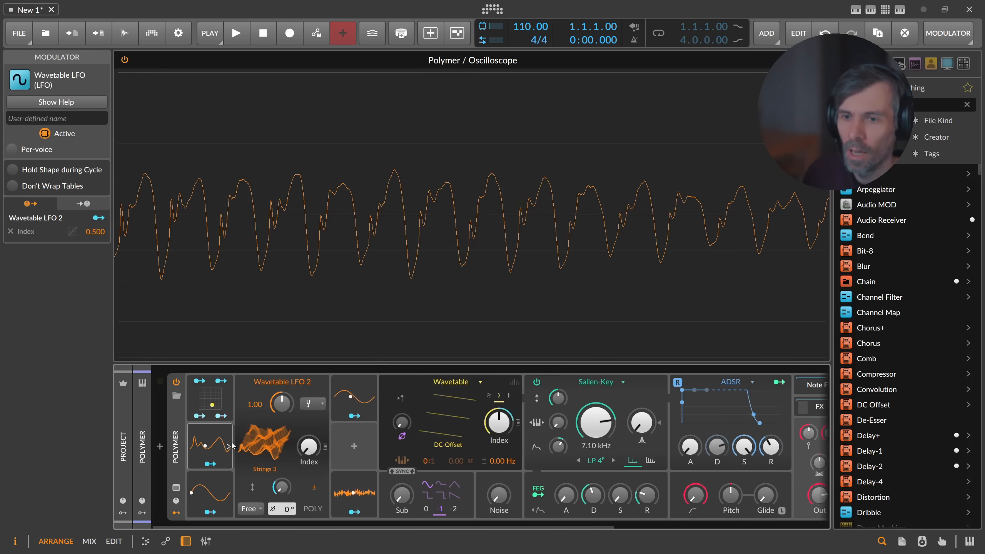
{"action": "left_click", "coordinate": [229, 494]}
{"action": "left_click", "coordinate": [470, 494]}
{"action": "left_click", "coordinate": [469, 398]}
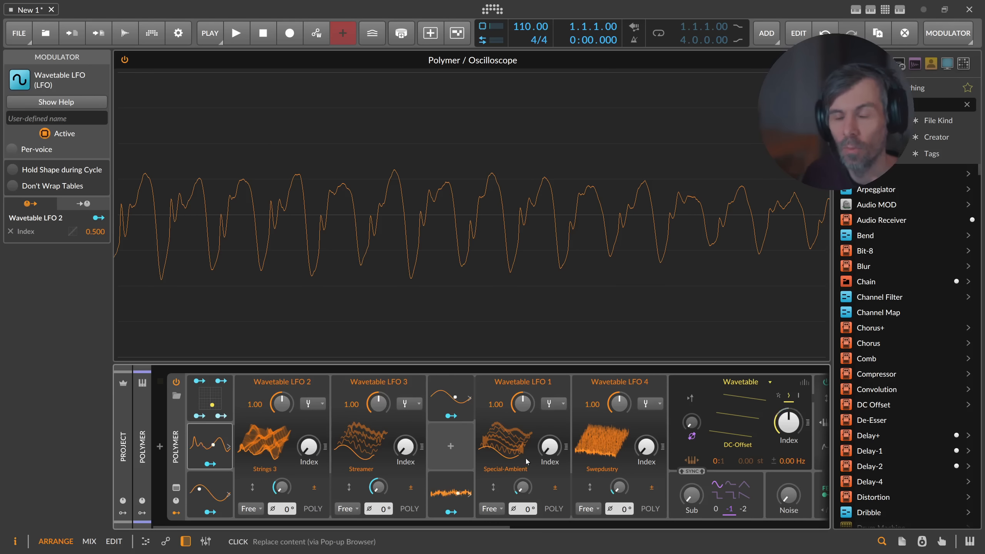
Add a Random modulator to Polymer's empty slot between Wavetable LFO 1 and Wavetable LFO 4.
{"action": "left_click", "coordinate": [451, 447]}
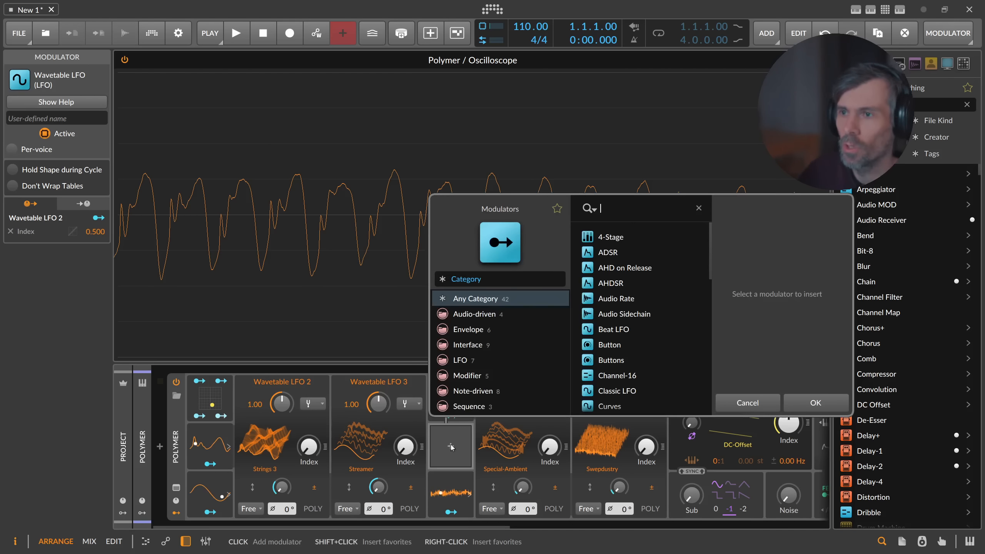
{"action": "type", "text": "rad"}
{"action": "key", "text": "BackSpace"}
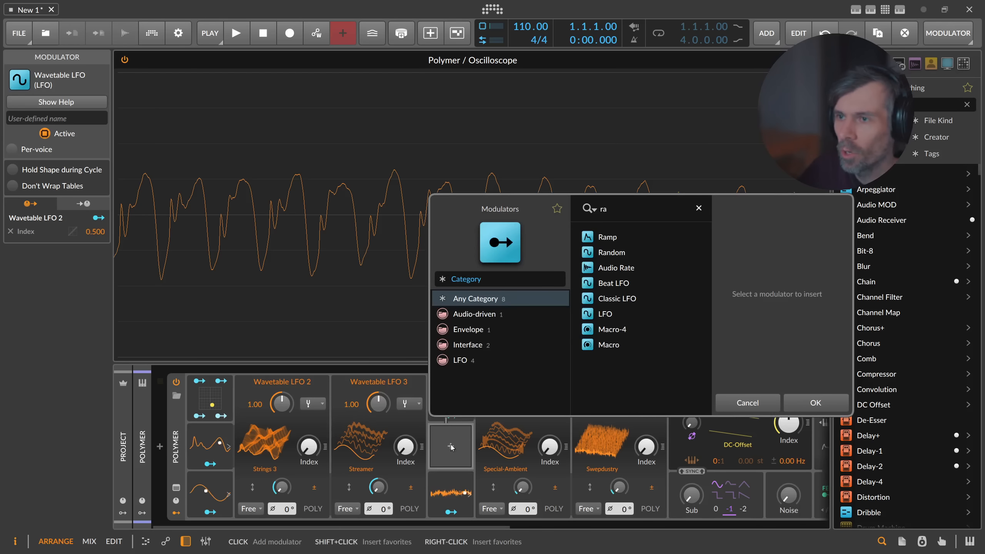
{"action": "key", "text": "Down"}
{"action": "key", "text": "Down"}
{"action": "key", "text": "Return"}
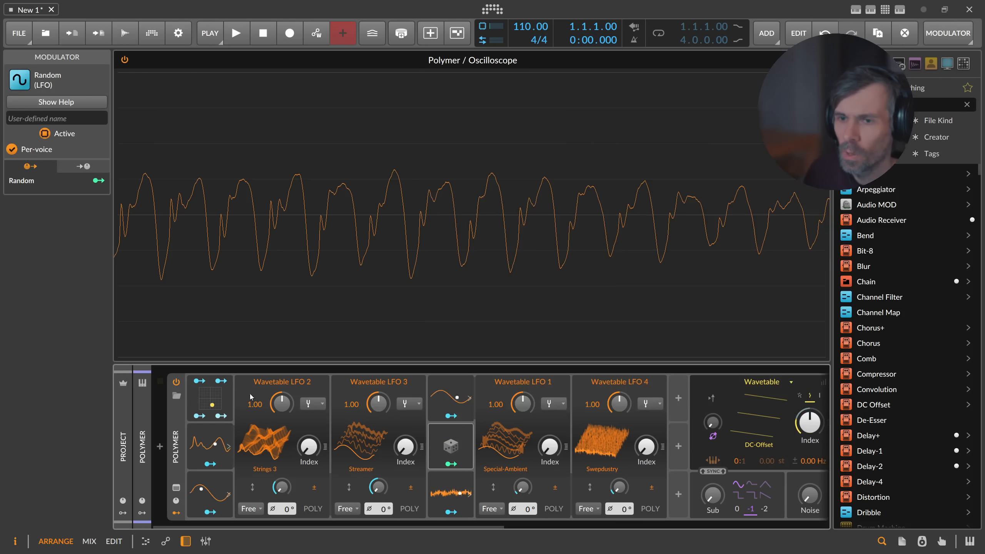
Show the Random modulator's settings and set its timebase to Hertz.
{"action": "left_click", "coordinate": [208, 400]}
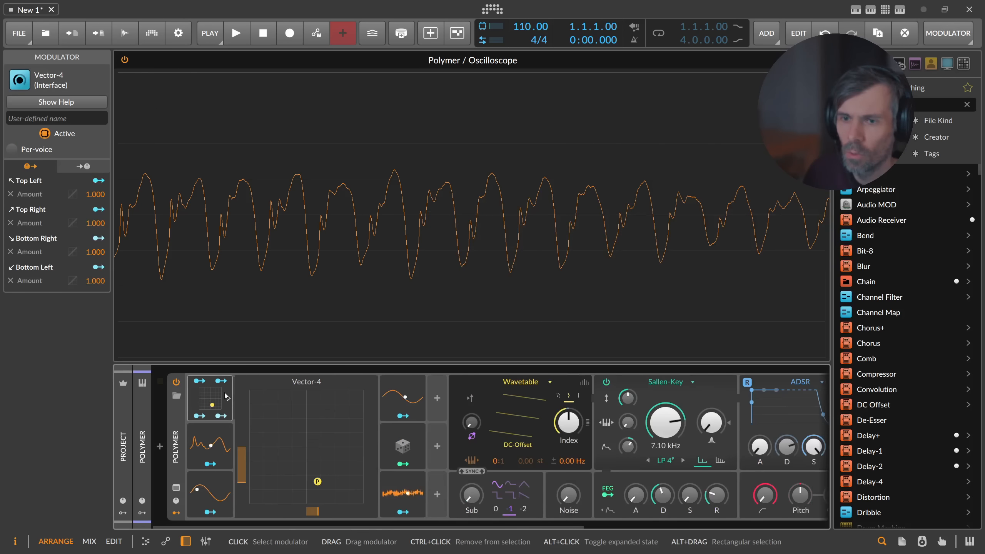
{"action": "left_click", "coordinate": [399, 443]}
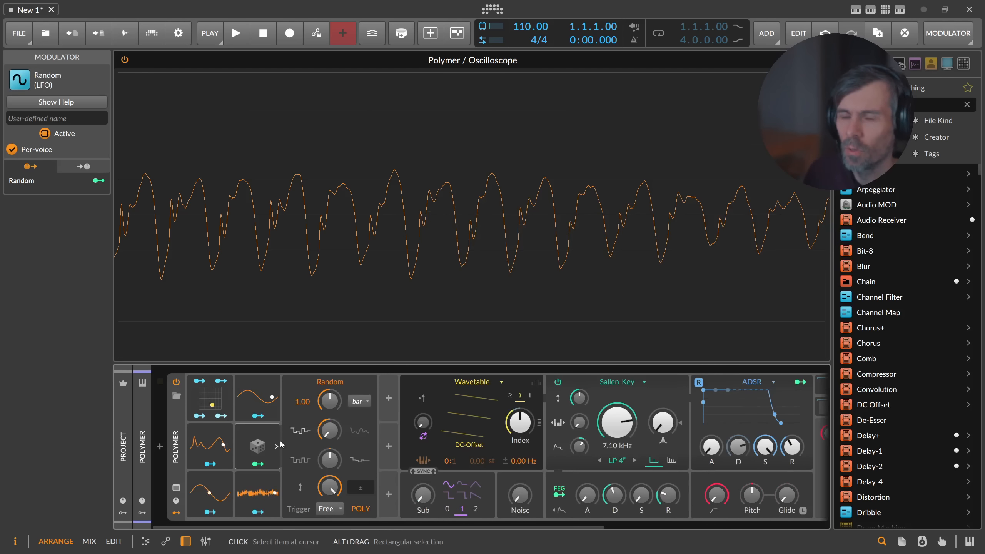
{"action": "left_click", "coordinate": [359, 402]}
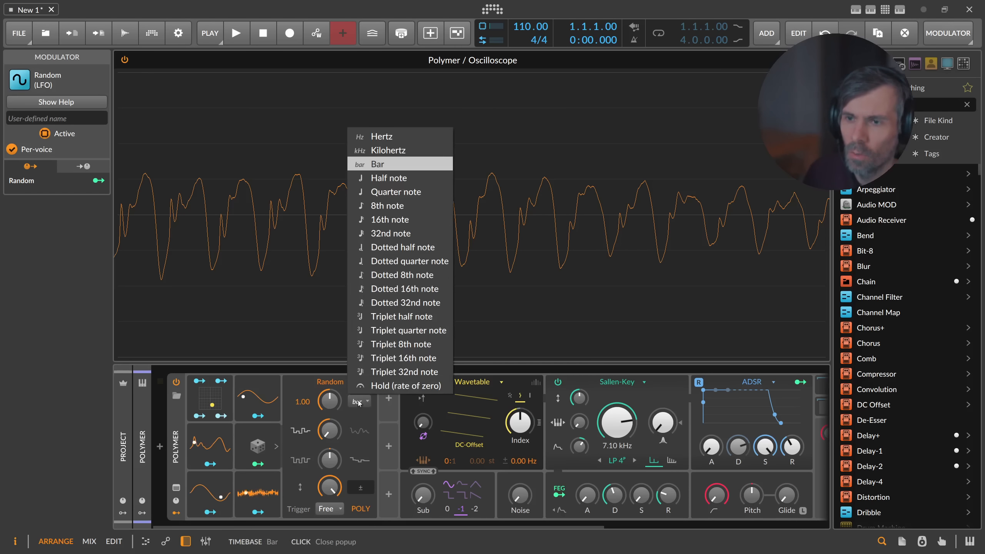
{"action": "left_click", "coordinate": [384, 136]}
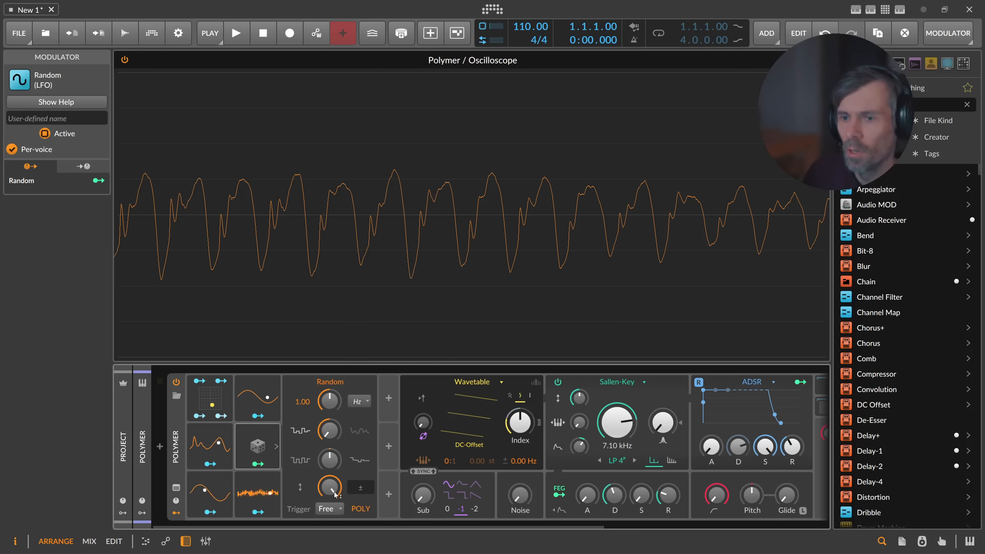
Set the Random modulator's trigger mode to Note and turn its smoothing fully up.
{"action": "left_click", "coordinate": [330, 509]}
{"action": "left_click", "coordinate": [347, 481]}
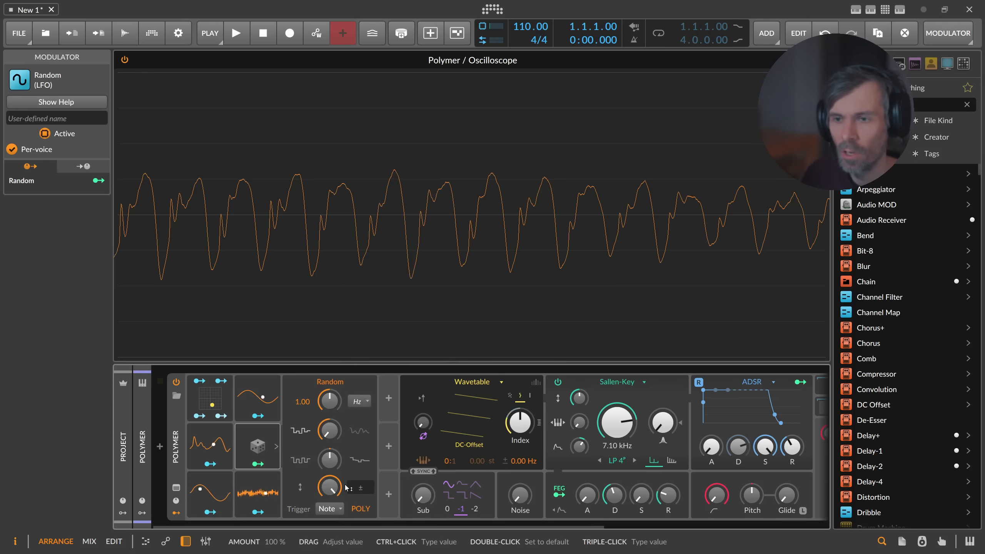
{"action": "left_click_drag", "start_coordinate": [331, 435], "coordinate": [337, 430]}
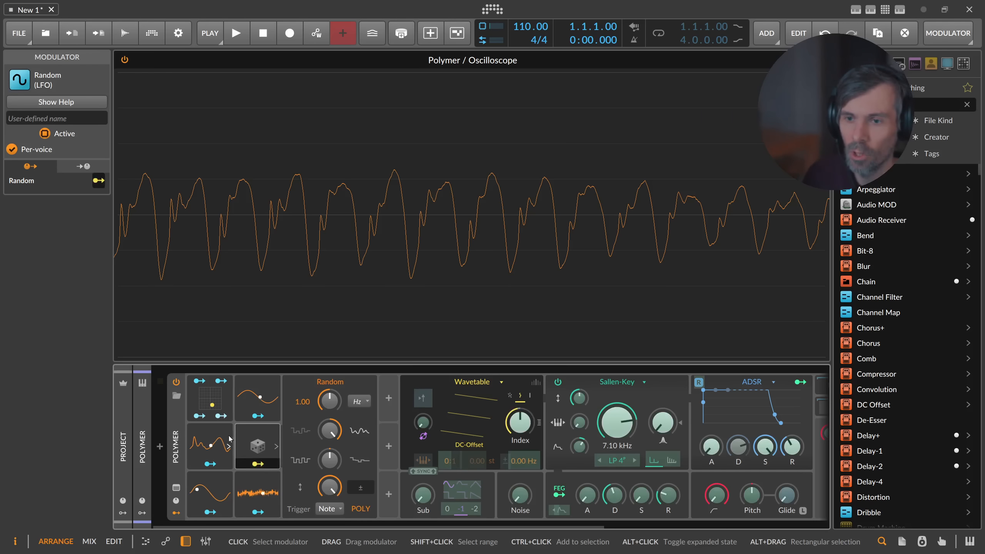
Map the Random modulator to Wavetable LFO 2's Index with a modulation amount of 1.000.
{"action": "left_click", "coordinate": [210, 447]}
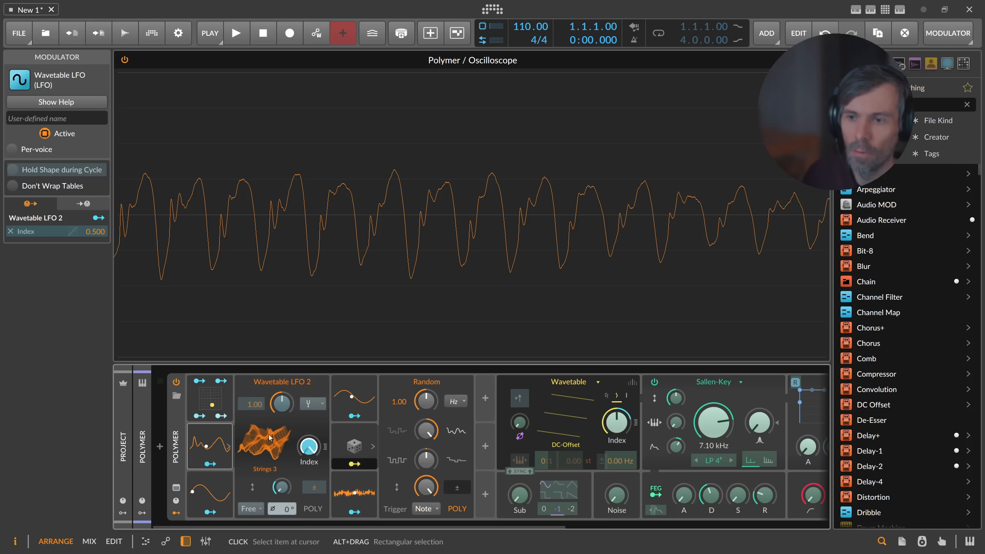
{"action": "left_click", "coordinate": [229, 446]}
{"action": "left_click", "coordinate": [263, 464]}
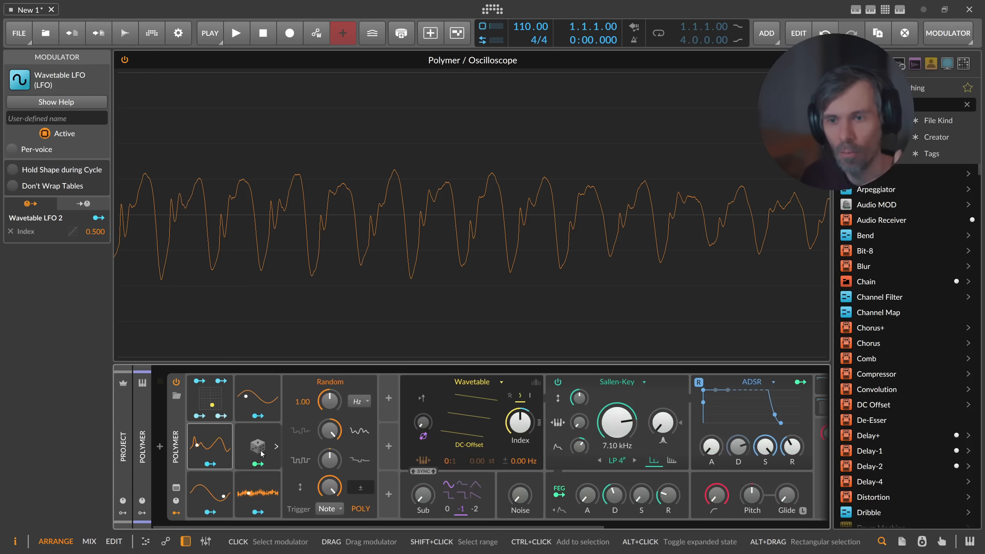
Duplicate the Random modulator, keep both copies in the next modulator column, and map the second one to Wavetable LFO 3's Index at full amount.
{"action": "left_click", "coordinate": [260, 445]}
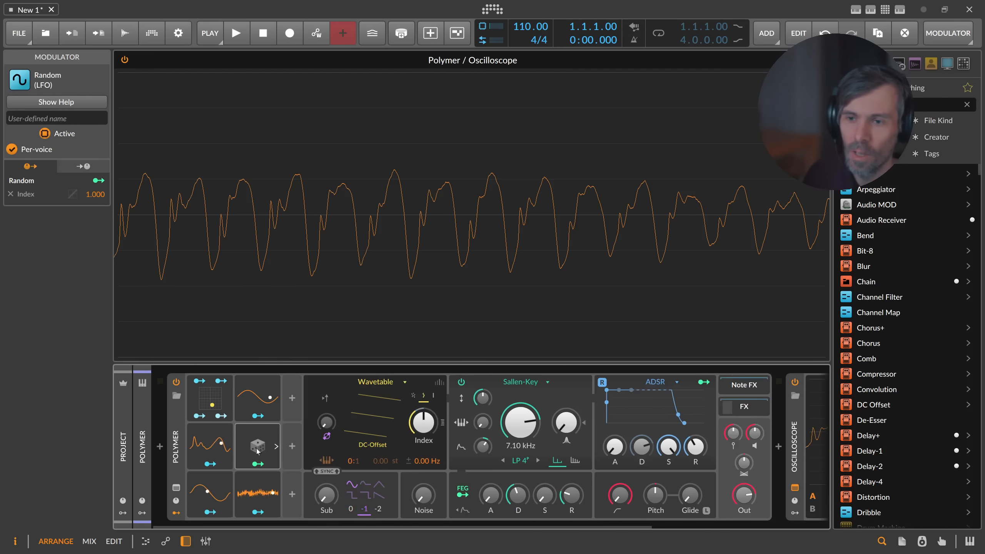
{"action": "key", "text": "ctrl+d"}
{"action": "left_click_drag", "start_coordinate": [258, 444], "coordinate": [305, 402]}
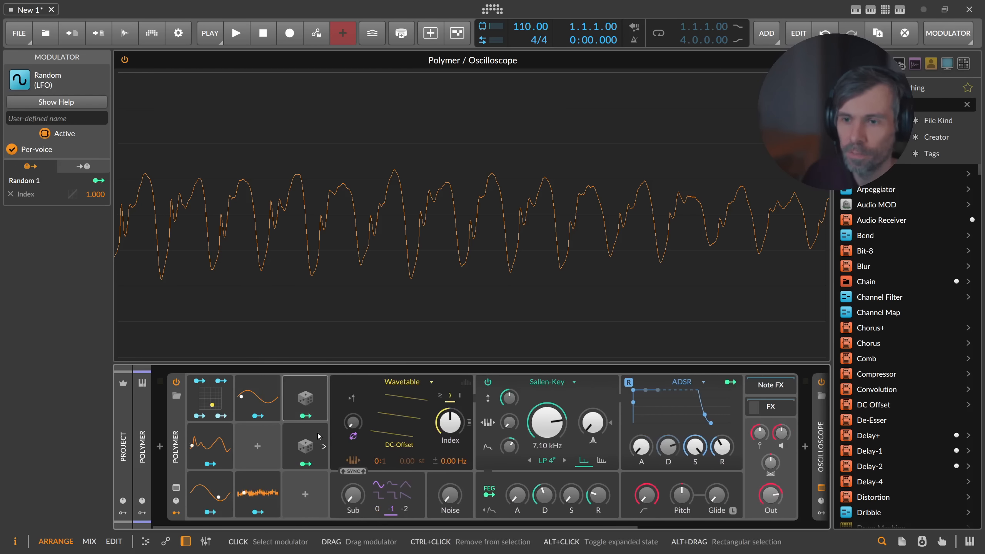
{"action": "left_click", "coordinate": [305, 463]}
{"action": "left_click", "coordinate": [218, 492]}
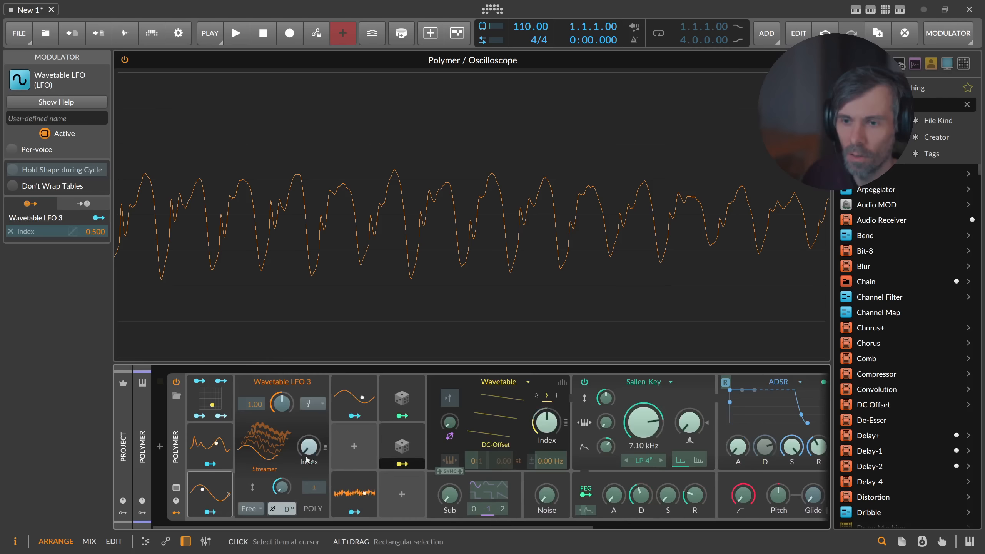
{"action": "left_click_drag", "start_coordinate": [309, 446], "coordinate": [309, 407]}
Duplicate the second Random modulator into the slot below and map the copy to Wavetable LFO 1's Index at full amount.
{"action": "left_click", "coordinate": [399, 446]}
{"action": "key", "text": "ctrl+d"}
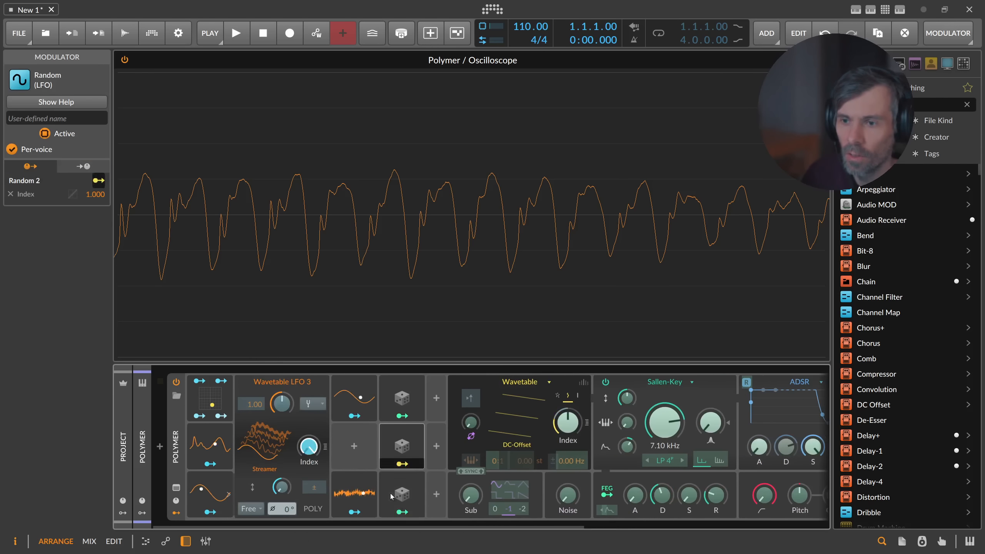
{"action": "left_click", "coordinate": [399, 512]}
{"action": "left_click", "coordinate": [372, 398]}
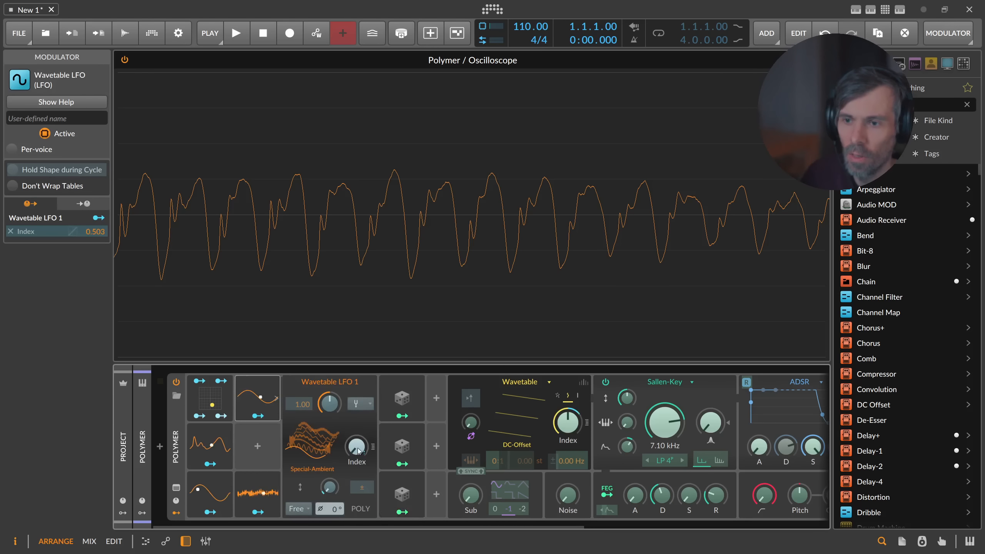
{"action": "left_click_drag", "start_coordinate": [357, 446], "coordinate": [357, 407]}
Add a fourth Random modulator by copying the third into a new column, and map it to Wavetable LFO 4's Index.
{"action": "left_click_drag", "start_coordinate": [403, 492], "coordinate": [449, 406]}
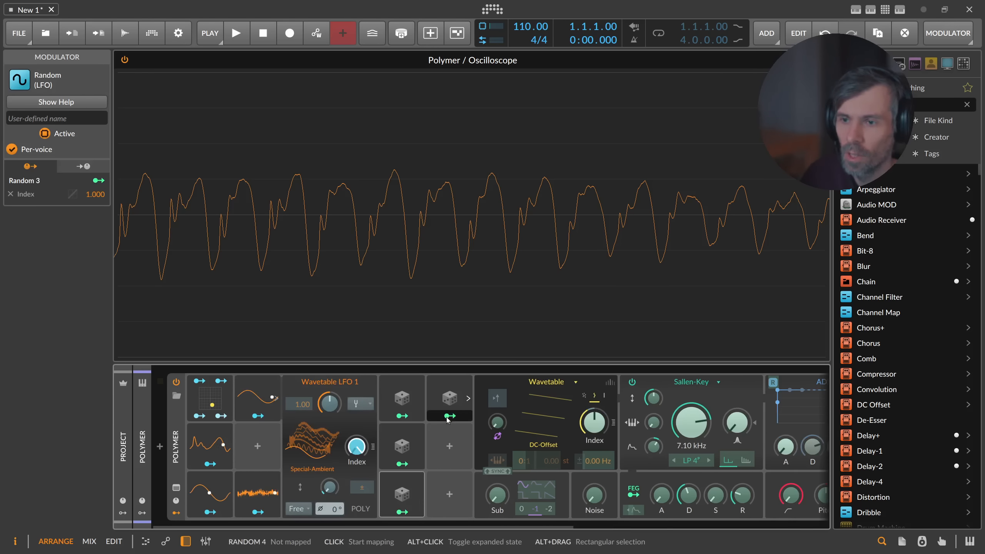
{"action": "left_click", "coordinate": [449, 416]}
{"action": "left_click", "coordinate": [258, 493]}
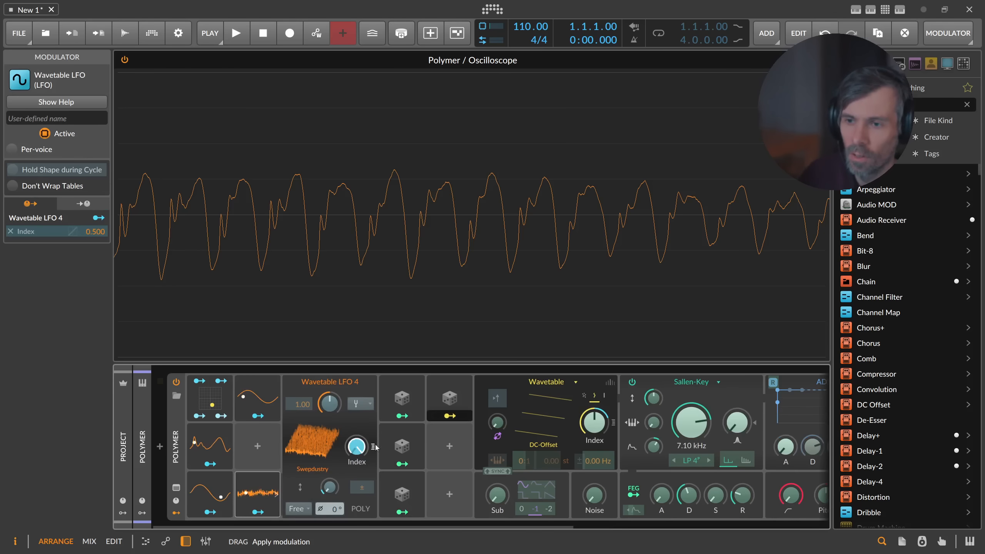
{"action": "left_click", "coordinate": [450, 415]}
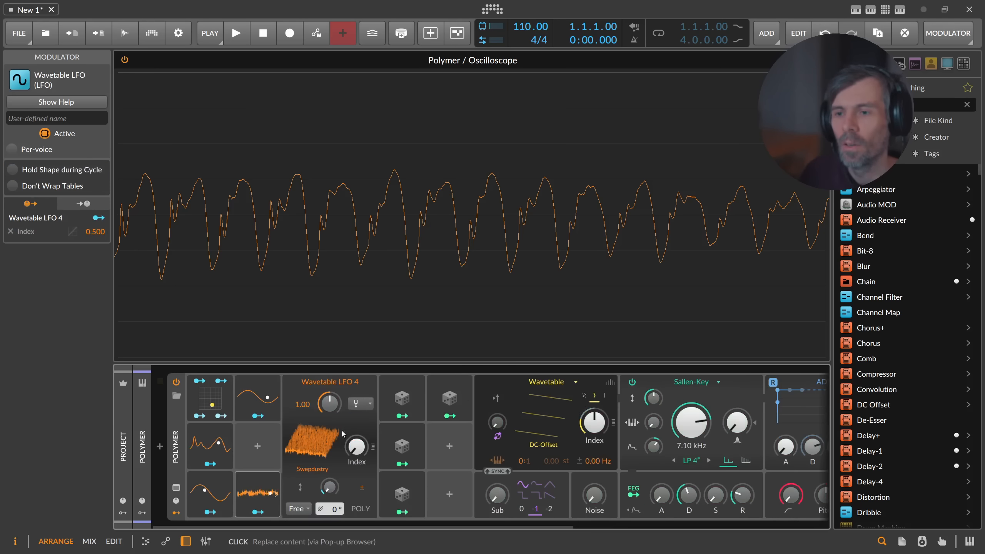
Show Vector-4's pad and move its point to near the centre.
{"action": "left_click", "coordinate": [257, 397]}
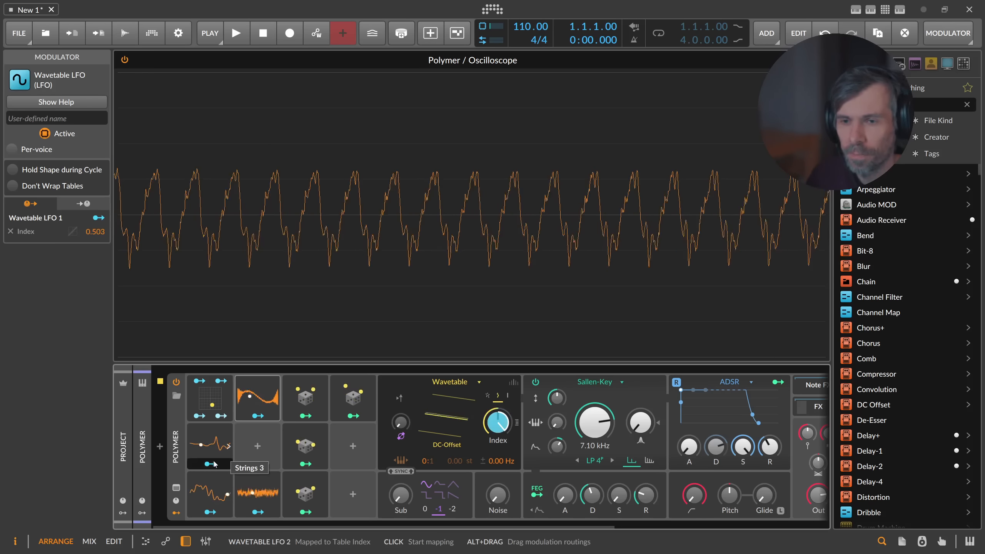
{"action": "left_click", "coordinate": [210, 398]}
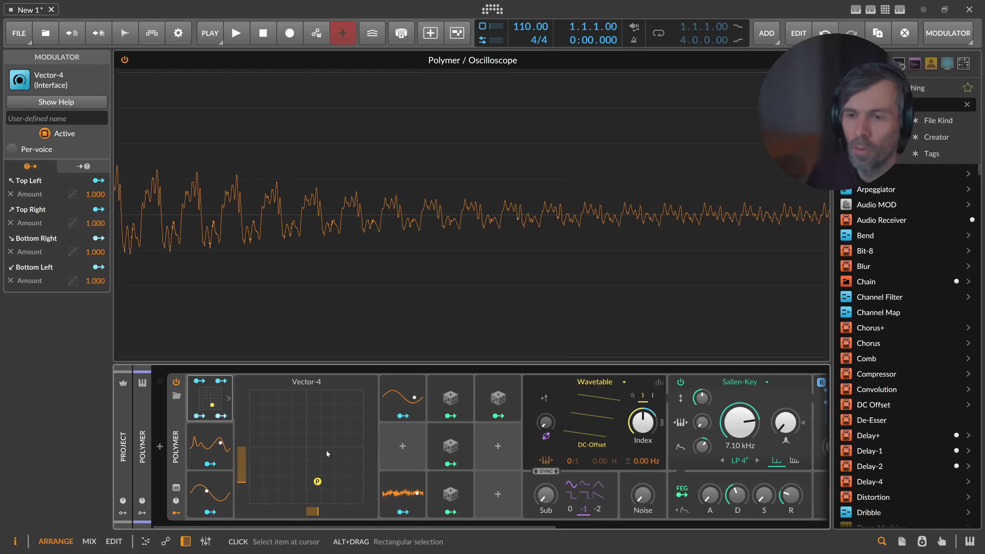
{"action": "left_click_drag", "start_coordinate": [317, 481], "coordinate": [294, 454]}
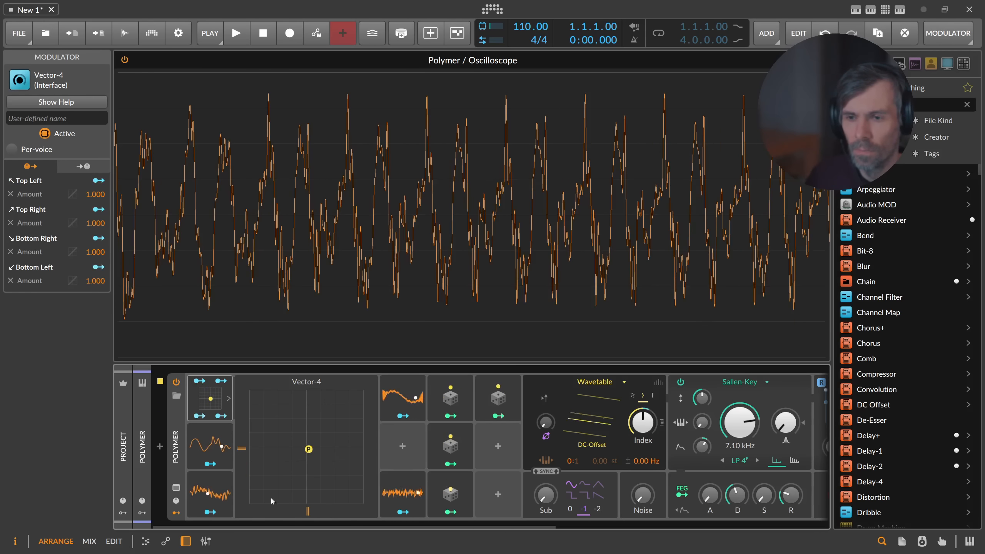
Lower the Sallen-Key cutoff to 262 Hz, set the filter envelope's decay to 2.42 s, and lengthen the attack and release of both envelopes.
{"action": "scroll", "coordinate": [317, 523], "scroll_direction": "right", "scroll_amount": 6}
{"action": "left_click_drag", "start_coordinate": [481, 438], "coordinate": [481, 489]}
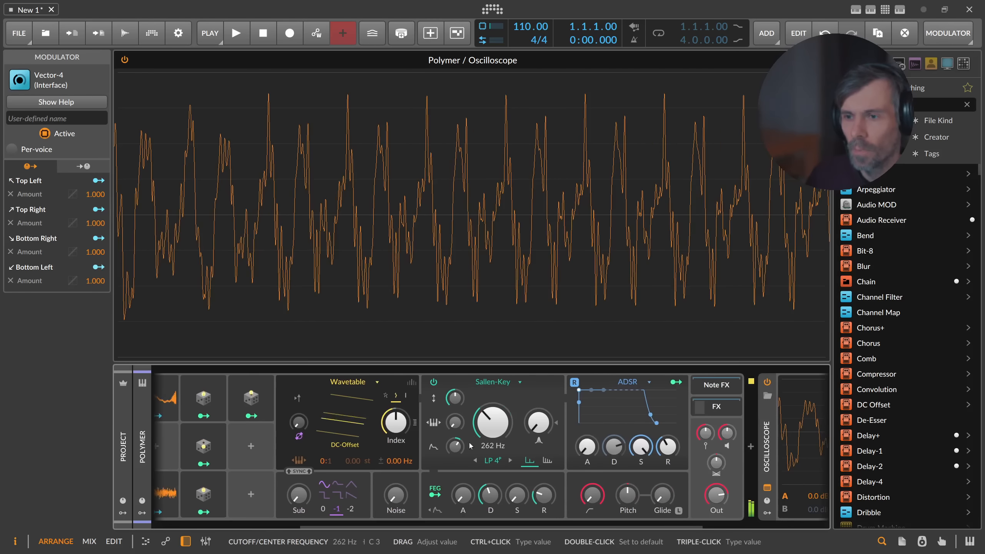
{"action": "left_click_drag", "start_coordinate": [454, 447], "coordinate": [453, 439]}
{"action": "left_click_drag", "start_coordinate": [462, 497], "coordinate": [486, 473]}
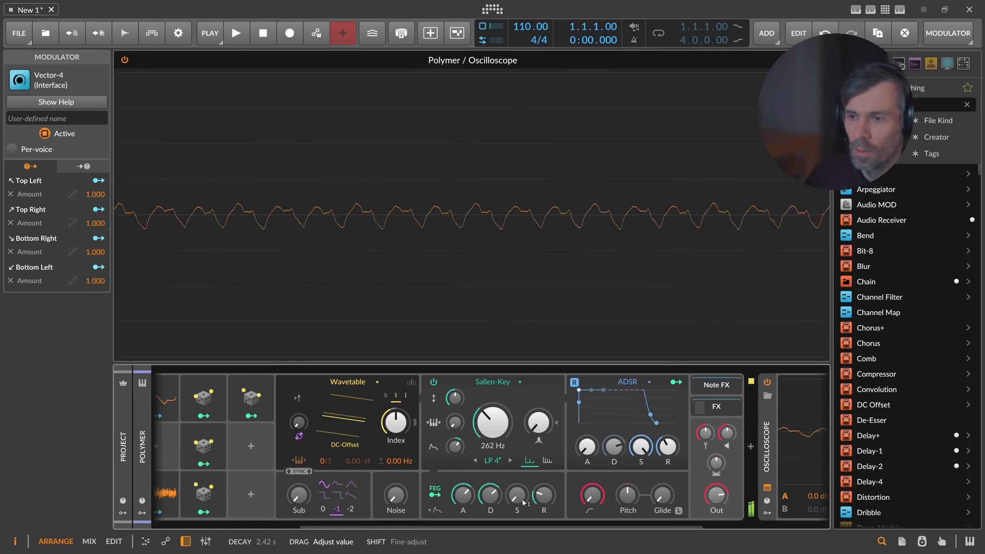
{"action": "left_click_drag", "start_coordinate": [542, 499], "coordinate": [586, 389]}
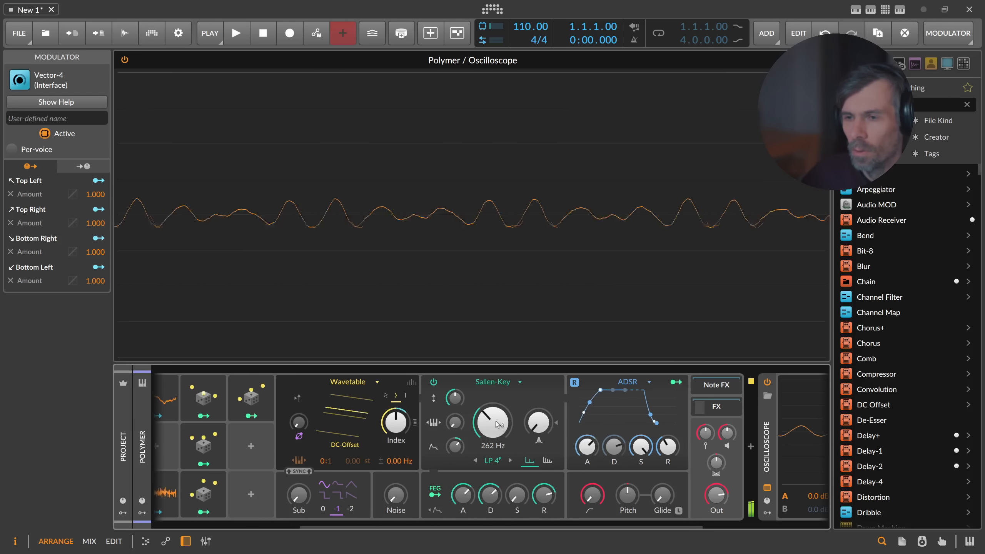
{"action": "left_click_drag", "start_coordinate": [455, 447], "coordinate": [455, 438]}
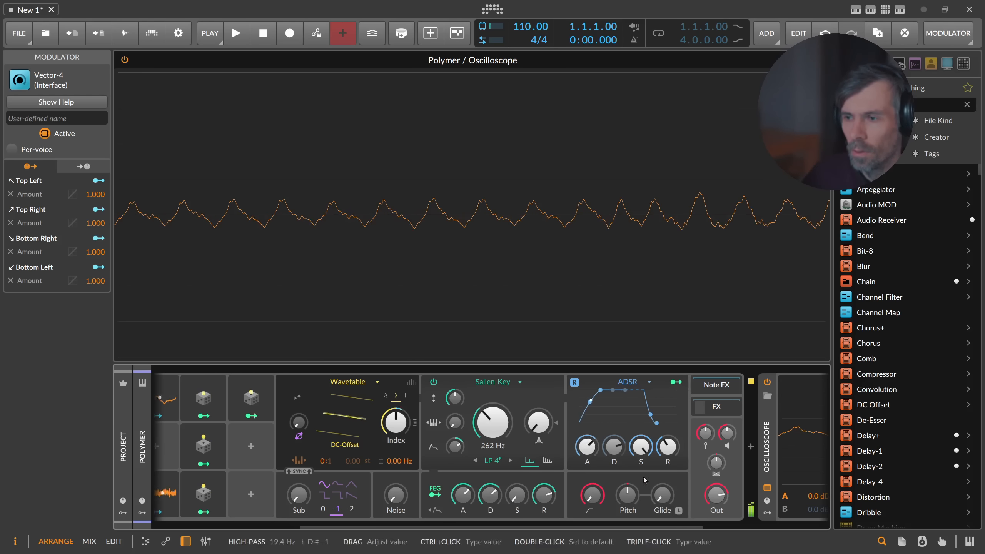
Set the Sallen-Key filter to 324 Hz and LP 3, the filter envelope's decay to 3.13 s, and the amplitude envelope's release to 2.64 s.
{"action": "left_click_drag", "start_coordinate": [490, 424], "coordinate": [491, 420]}
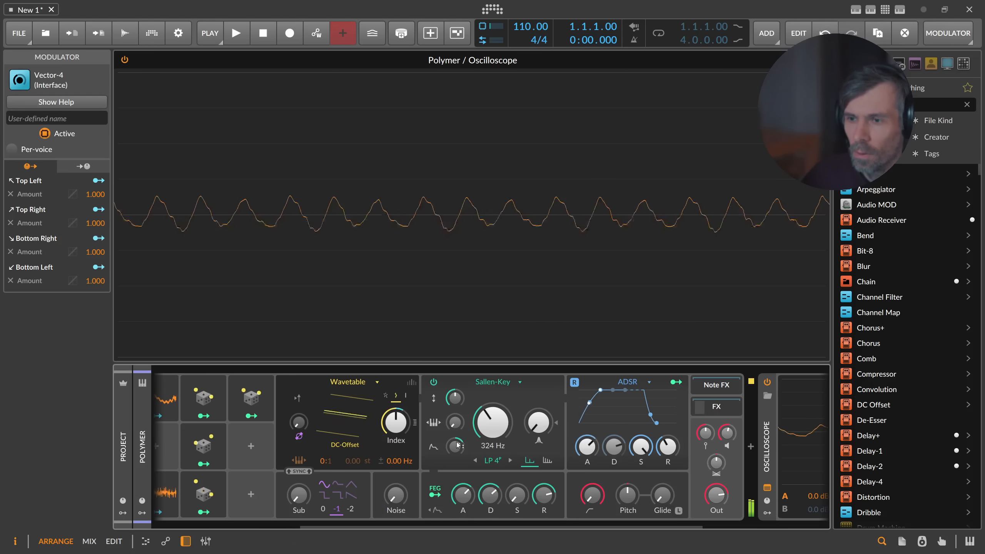
{"action": "left_click", "coordinate": [475, 461]}
{"action": "left_click_drag", "start_coordinate": [465, 498], "coordinate": [466, 491]}
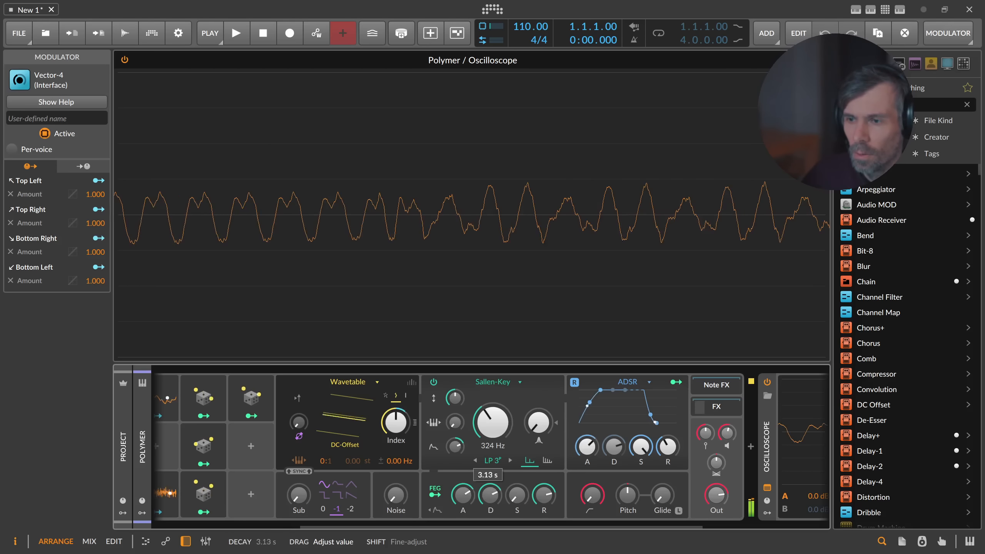
{"action": "left_click_drag", "start_coordinate": [656, 422], "coordinate": [651, 415]}
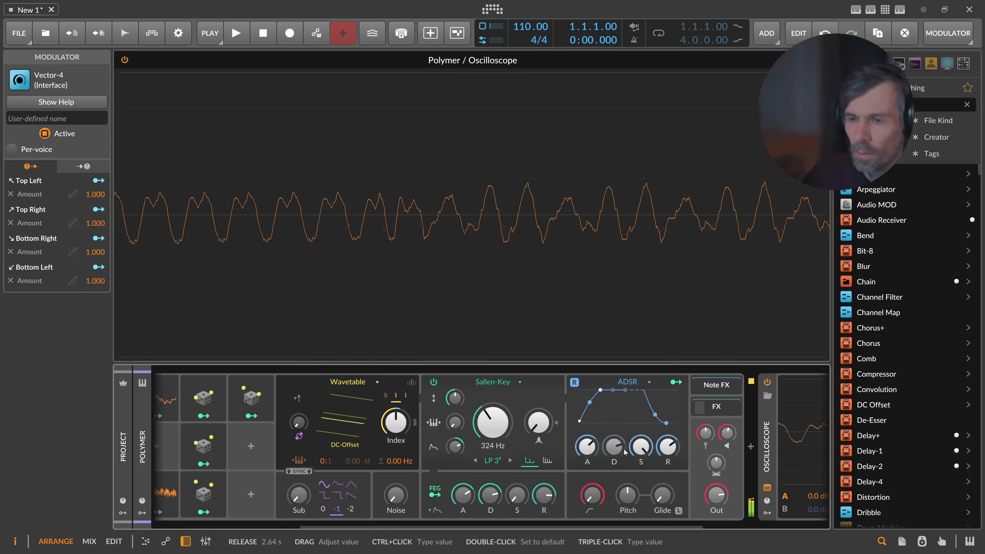
Sweep Vector-4's point across the pad and leave it at about the centre.
{"action": "left_click_drag", "start_coordinate": [424, 525], "coordinate": [274, 524]}
{"action": "left_click_drag", "start_coordinate": [307, 448], "coordinate": [250, 412]}
{"action": "mouse_move", "coordinate": [307, 448]}
{"action": "left_mouse_down"}
{"action": "mouse_move", "coordinate": [266, 412]}
{"action": "mouse_move", "coordinate": [254, 419]}
{"action": "mouse_move", "coordinate": [249, 486]}
{"action": "mouse_move", "coordinate": [359, 451]}
{"action": "mouse_move", "coordinate": [376, 386]}
{"action": "mouse_move", "coordinate": [330, 407]}
{"action": "mouse_move", "coordinate": [305, 448]}
{"action": "left_mouse_up"}
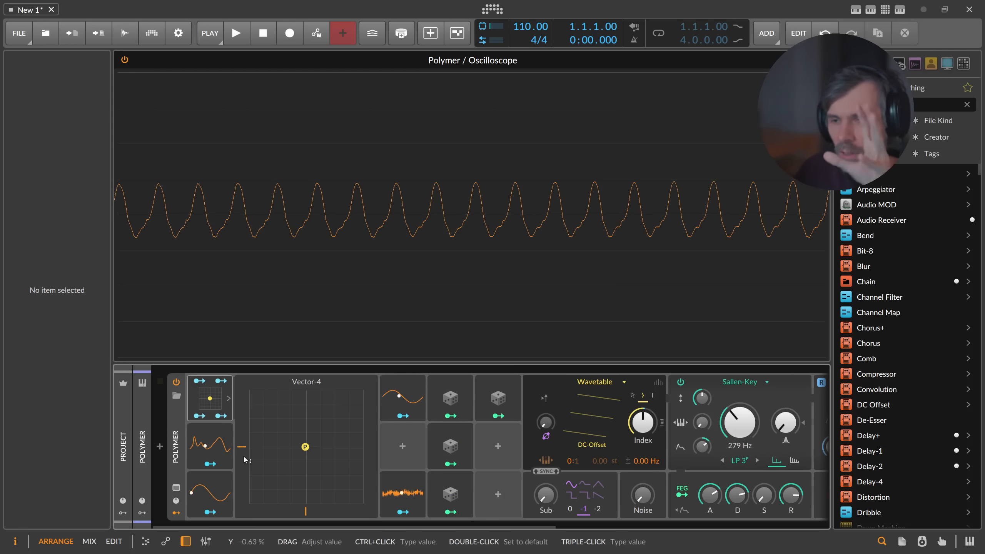
Examine the settings of Wavetable LFO 2 and Wavetable LFO 1, including their trigger modes.
{"action": "left_click", "coordinate": [214, 443]}
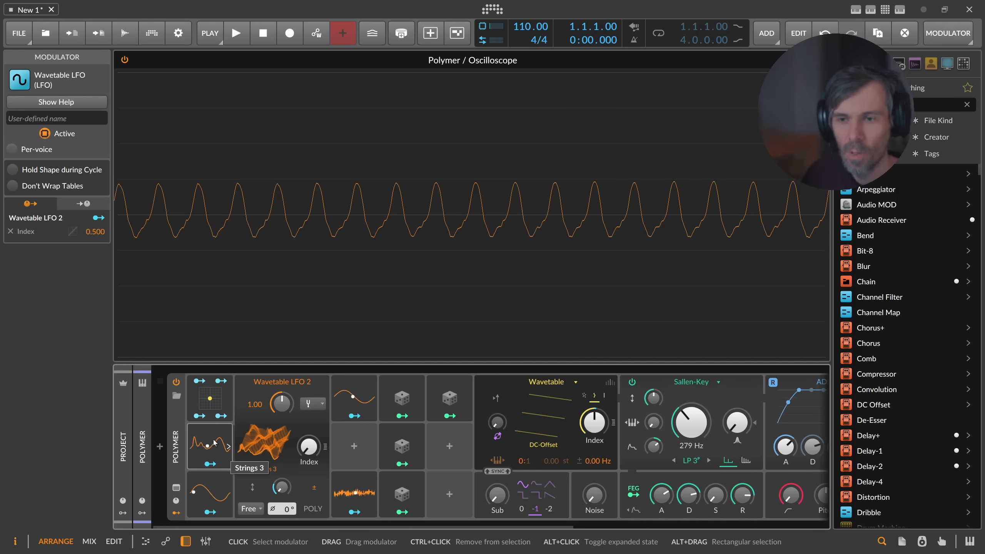
{"action": "left_click", "coordinate": [201, 437], "text": "alt"}
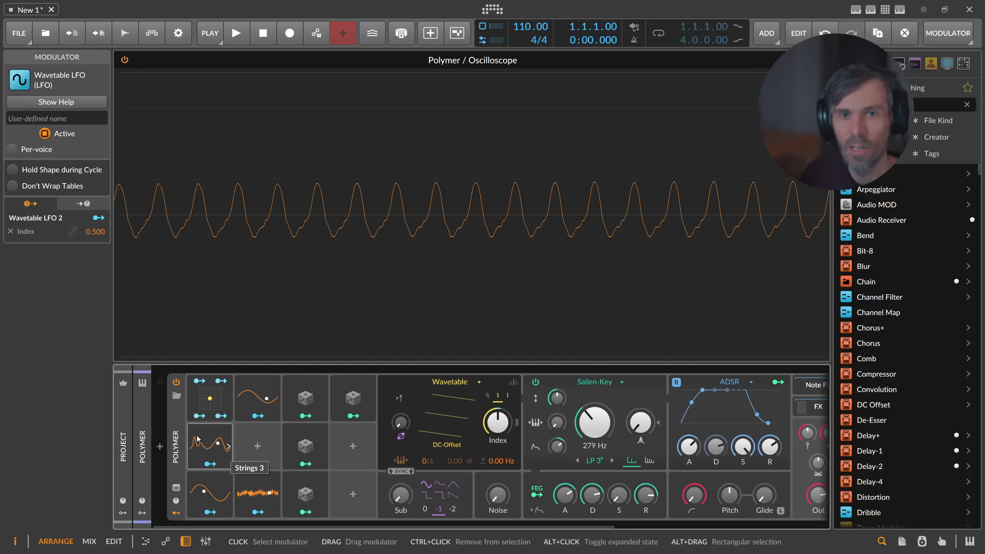
{"action": "left_click", "coordinate": [259, 406]}
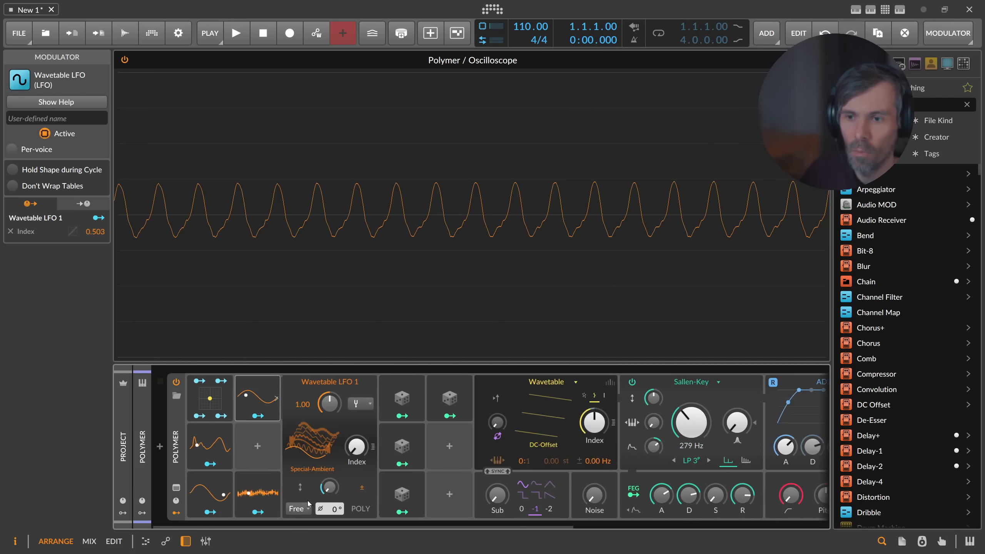
{"action": "left_click", "coordinate": [264, 419]}
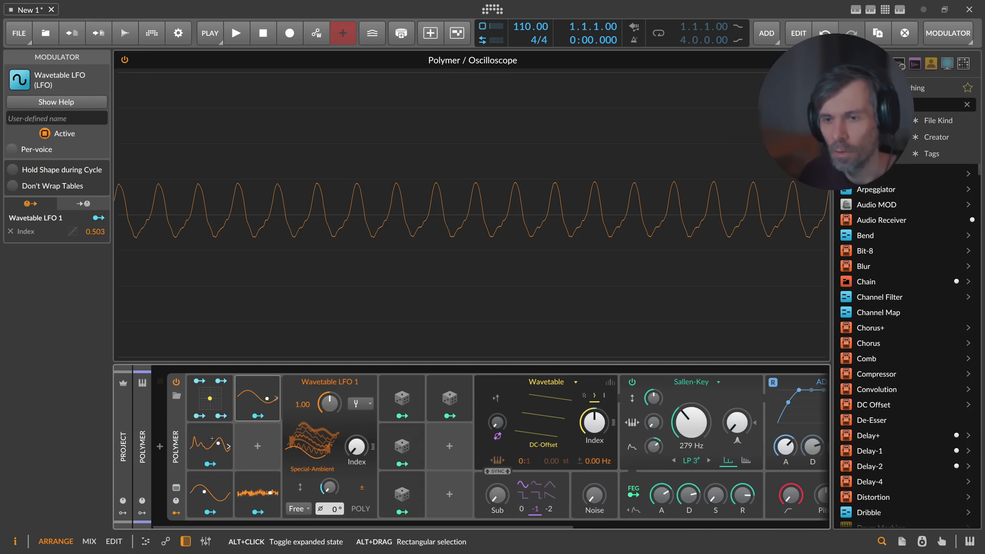
{"action": "left_click", "coordinate": [213, 443], "text": "alt"}
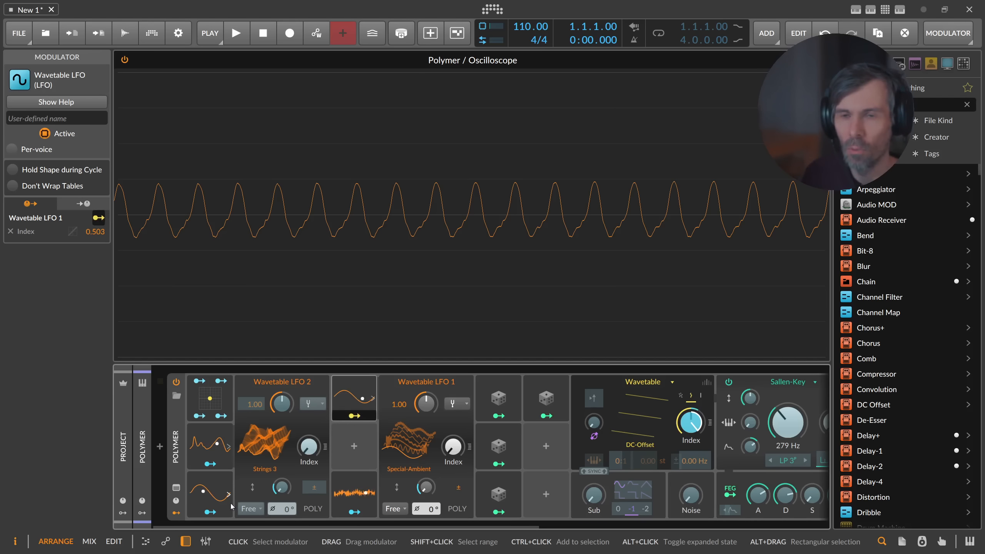
{"action": "left_click", "coordinate": [355, 395]}
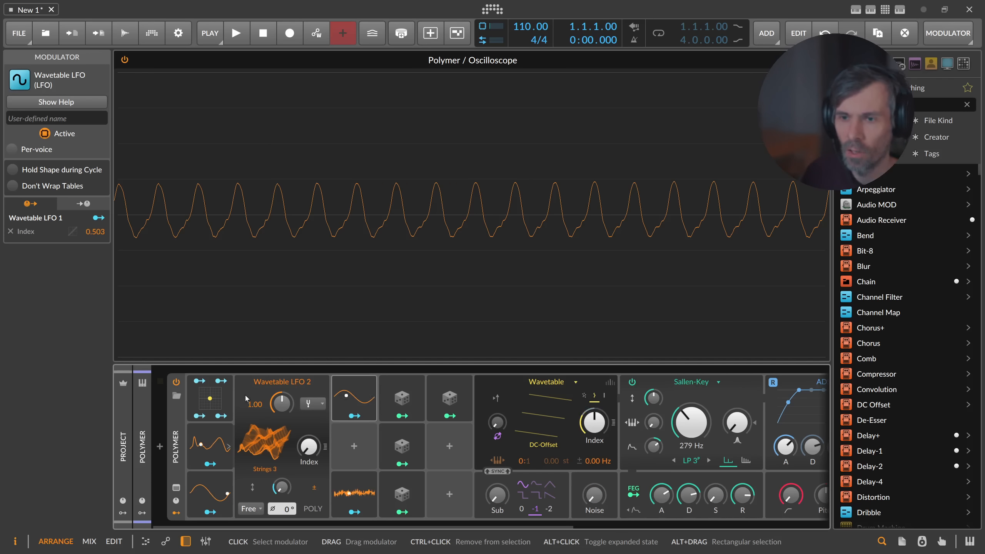
Enable Per-voice for Wavetable LFO 2, Wavetable LFO 3, Wavetable LFO 1 and Wavetable LFO 4.
{"action": "left_click", "coordinate": [206, 447]}
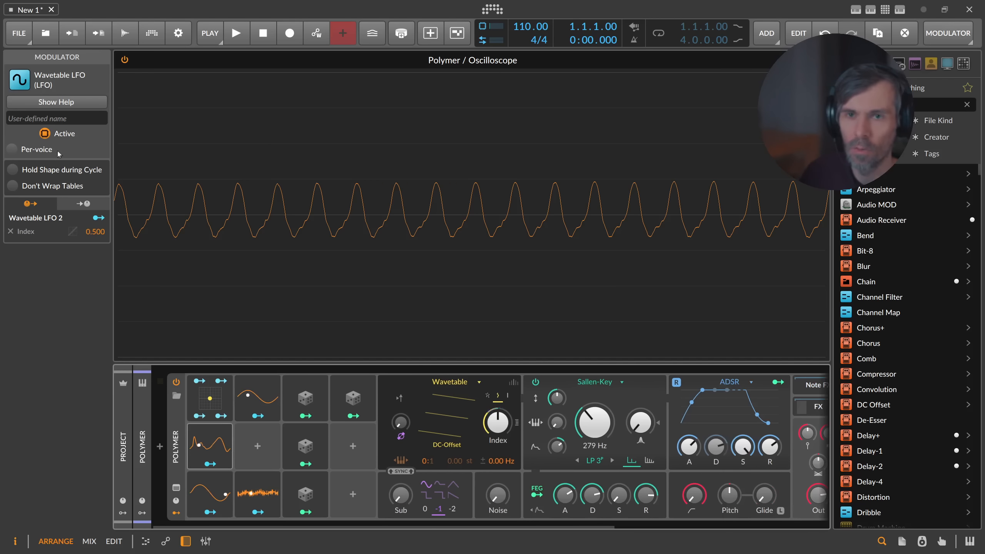
{"action": "left_click", "coordinate": [12, 149]}
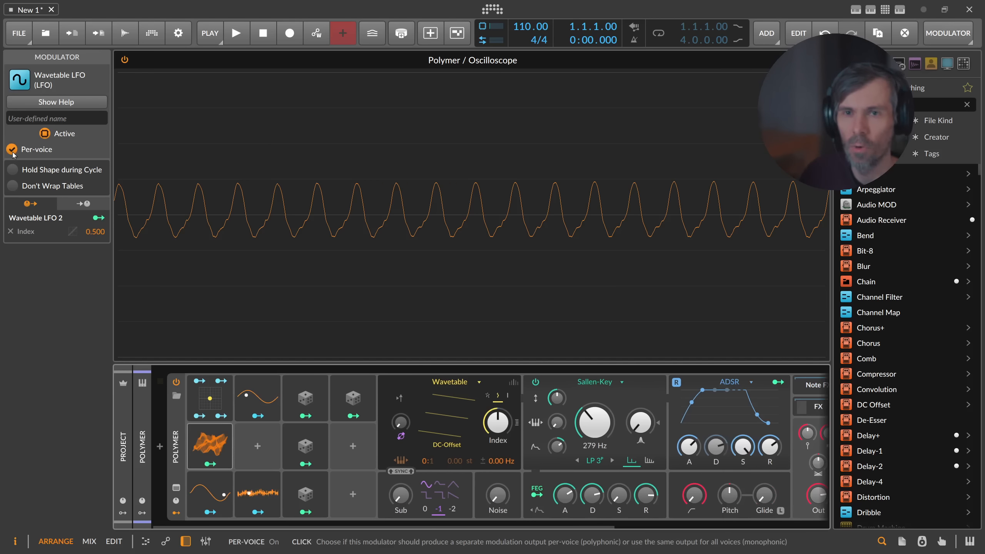
{"action": "left_click", "coordinate": [213, 475]}
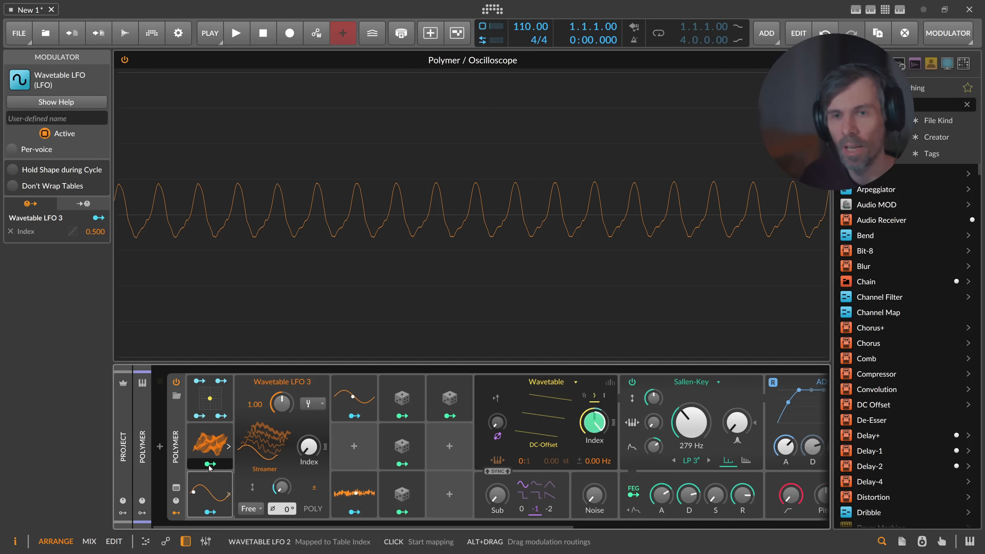
{"action": "left_click", "coordinate": [12, 150]}
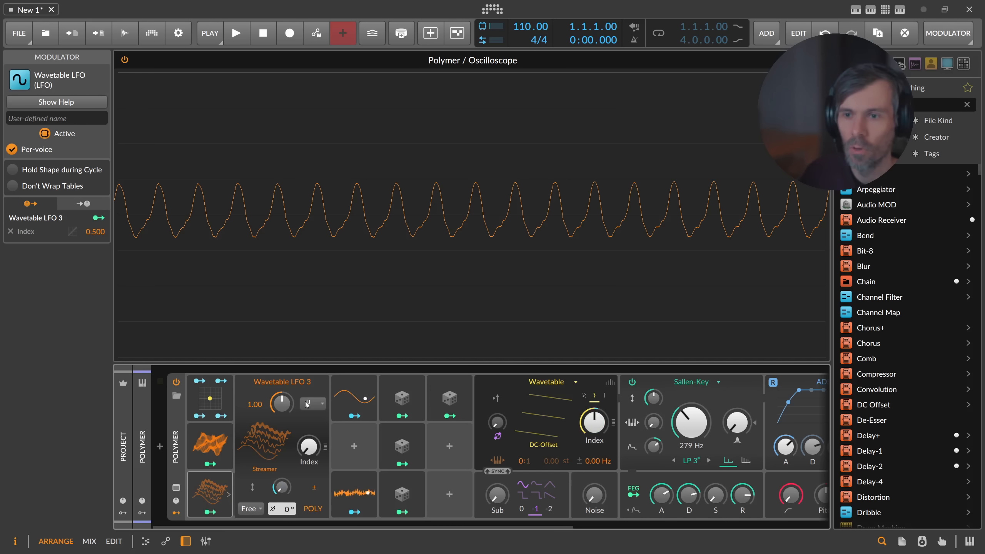
{"action": "left_click", "coordinate": [351, 394]}
{"action": "left_click", "coordinate": [21, 151]}
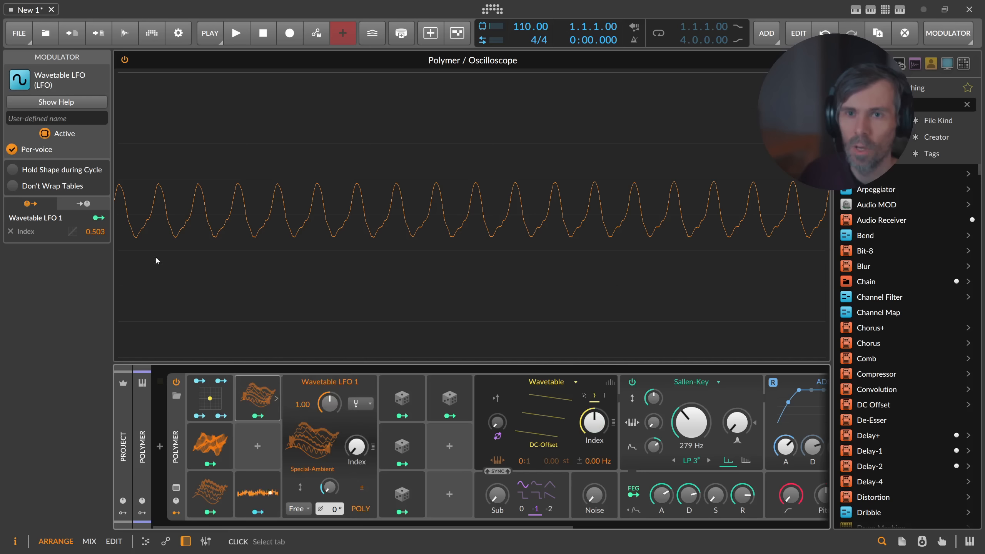
{"action": "left_click", "coordinate": [258, 492]}
{"action": "left_click", "coordinate": [12, 151]}
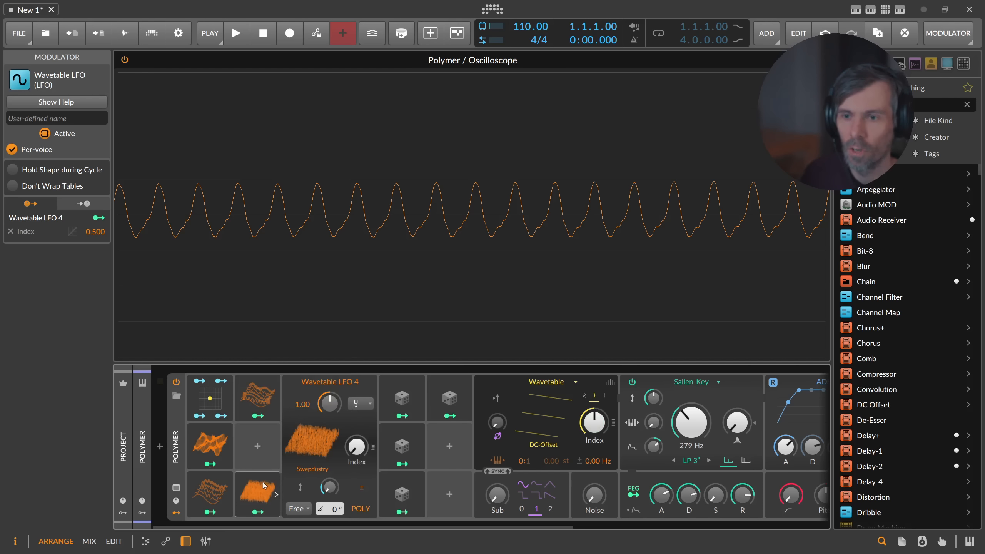
Enable Per-voice for Vector-4 and move its point slightly off centre.
{"action": "left_click", "coordinate": [215, 402]}
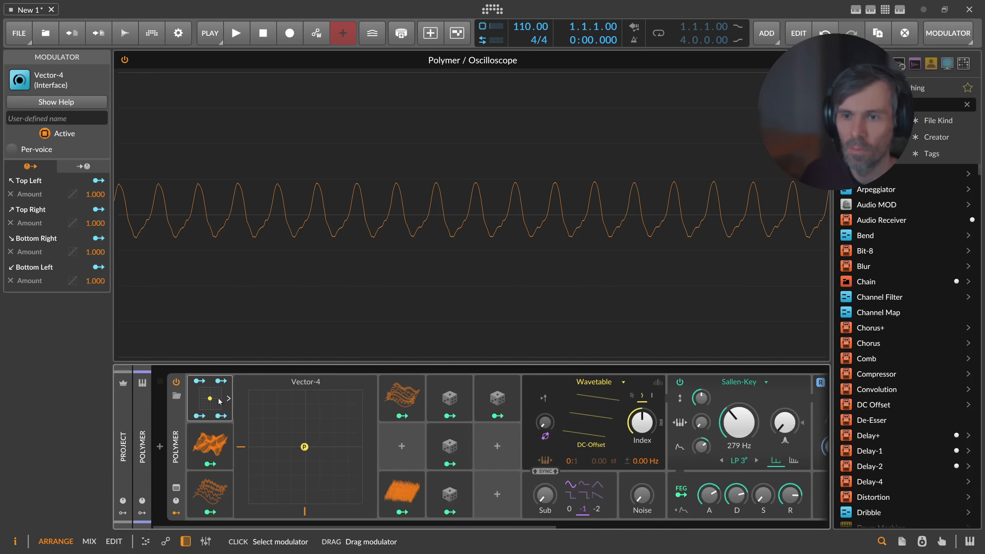
{"action": "left_click", "coordinate": [35, 150]}
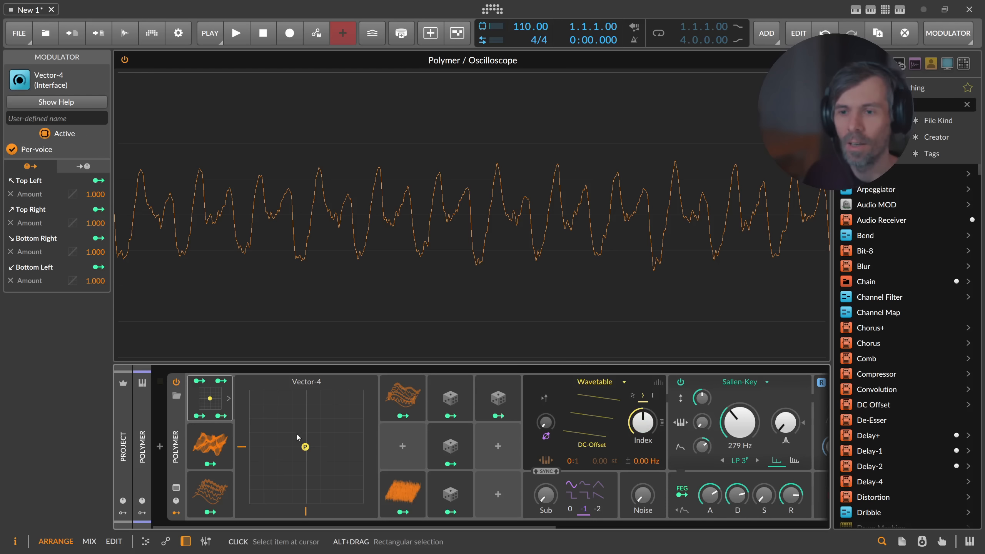
{"action": "mouse_move", "coordinate": [305, 447]}
{"action": "left_mouse_down"}
{"action": "mouse_move", "coordinate": [277, 440]}
{"action": "mouse_move", "coordinate": [306, 400]}
{"action": "mouse_move", "coordinate": [297, 444]}
{"action": "left_mouse_up"}
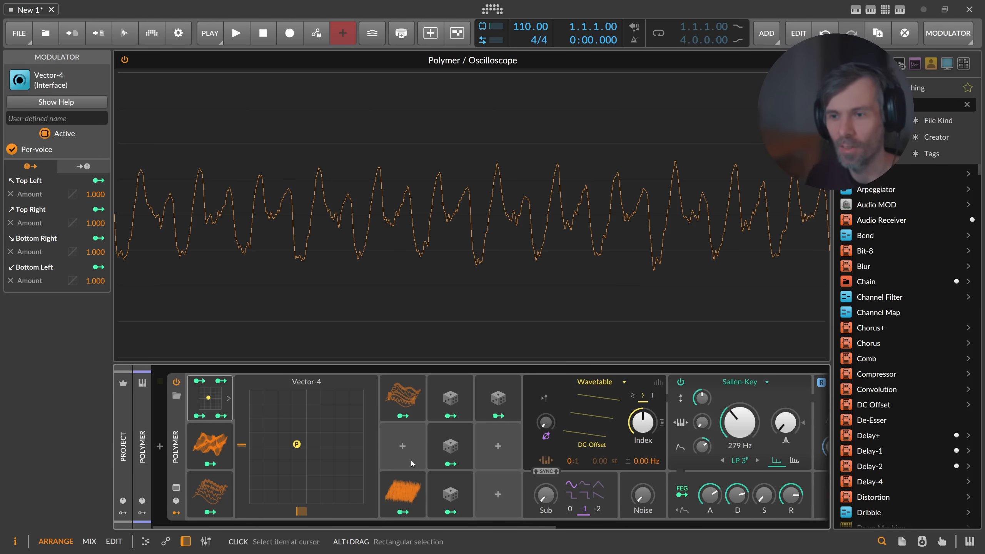
Duplicate a Random modulator into a free modulator slot and reset Vector-4's point to its default centre position.
{"action": "left_click", "coordinate": [405, 449]}
{"action": "key", "text": "Escape"}
{"action": "left_click_drag", "start_coordinate": [445, 445], "coordinate": [499, 492]}
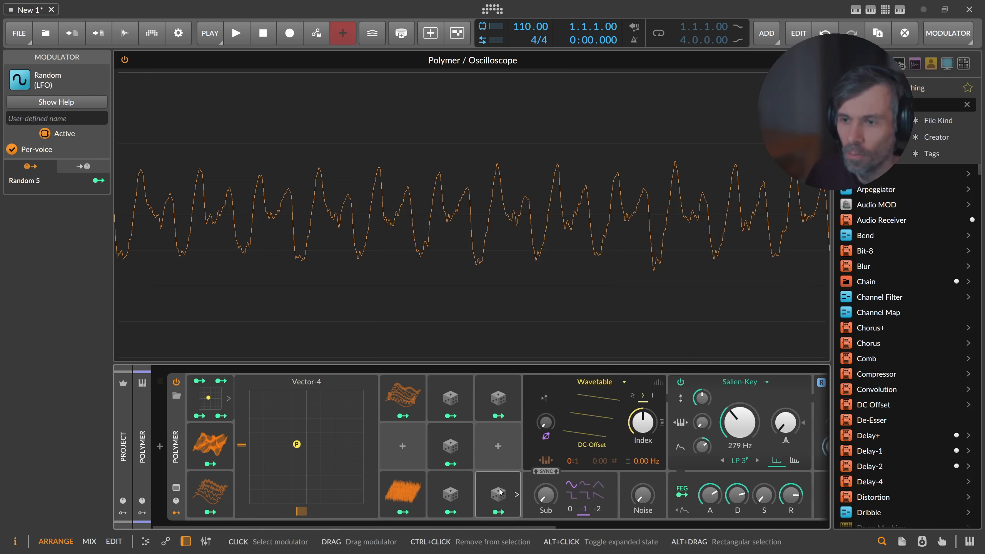
{"action": "double_click", "coordinate": [298, 445]}
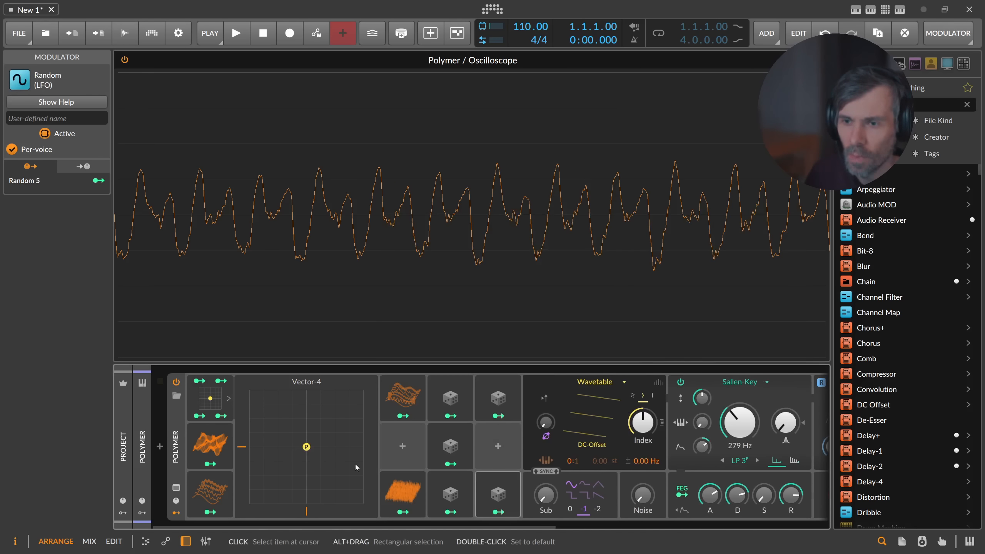
Map the new Random modulator to Vector-4's Y axis with an amount of 1.000 and check its settings.
{"action": "left_click", "coordinate": [486, 512]}
{"action": "left_click_drag", "start_coordinate": [241, 447], "coordinate": [241, 382]}
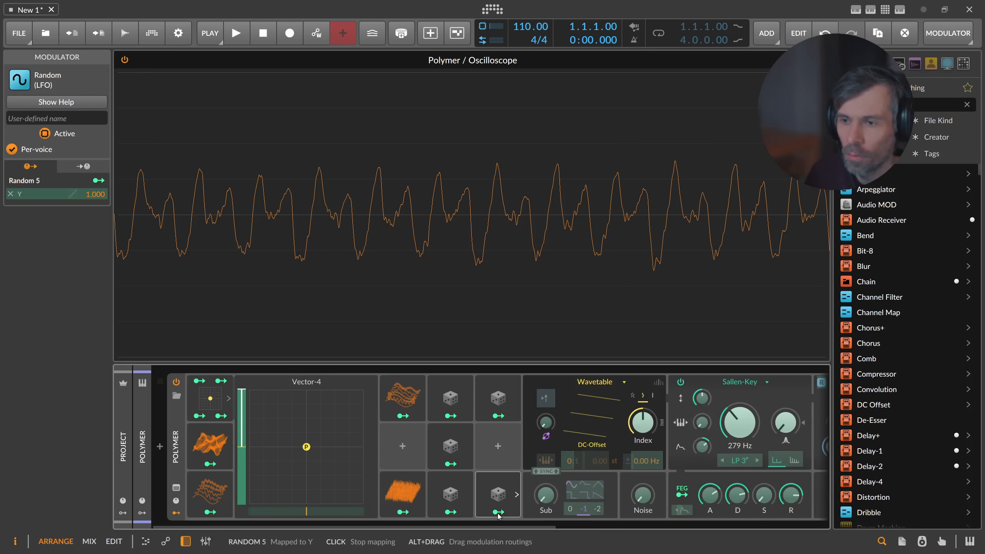
{"action": "left_click", "coordinate": [511, 503]}
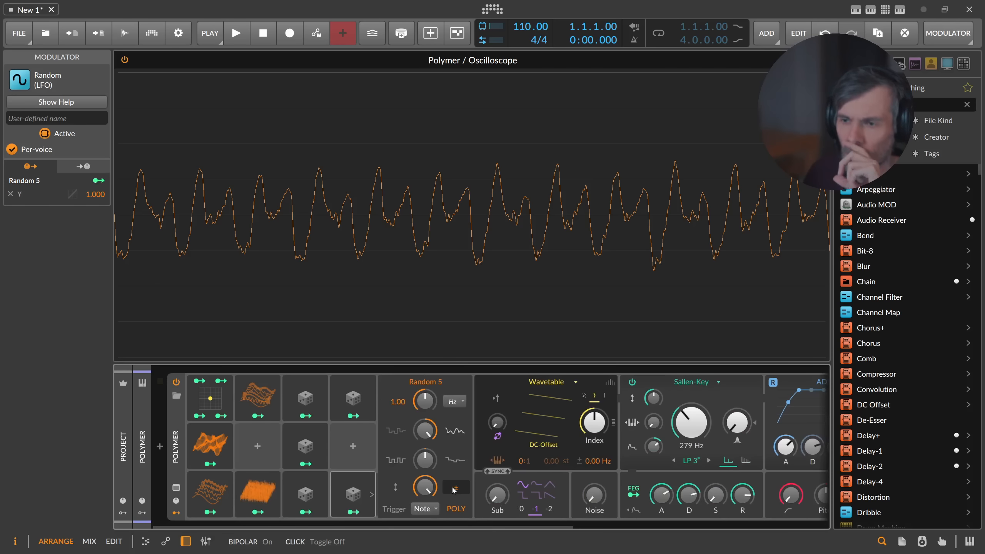
{"action": "left_click", "coordinate": [372, 494]}
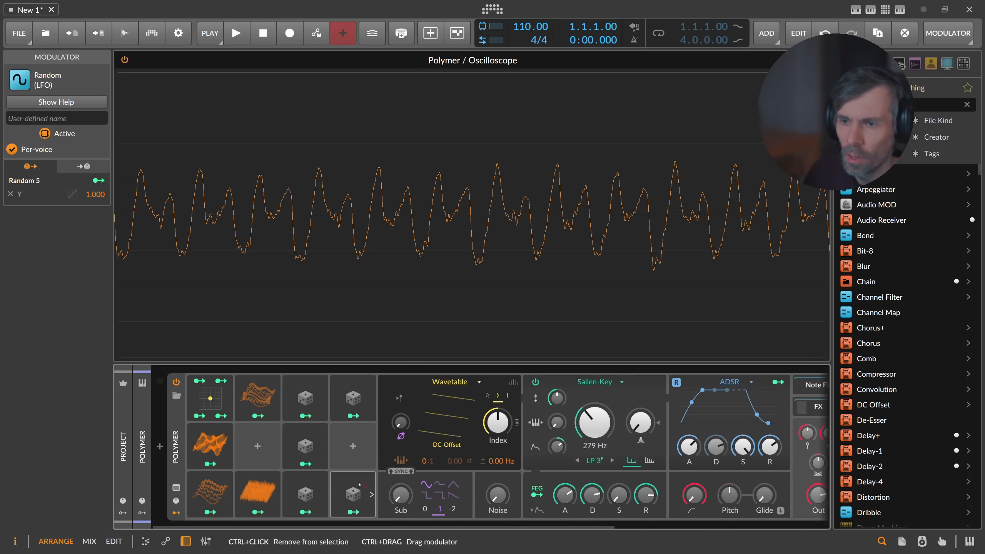
Duplicate the Random 5 modulator, map the copy to Vector-4's X axis at full amount, and show both modulators' settings.
{"action": "left_click_drag", "start_coordinate": [394, 490], "coordinate": [397, 494]}
{"action": "left_click", "coordinate": [401, 512]}
{"action": "left_click", "coordinate": [228, 399]}
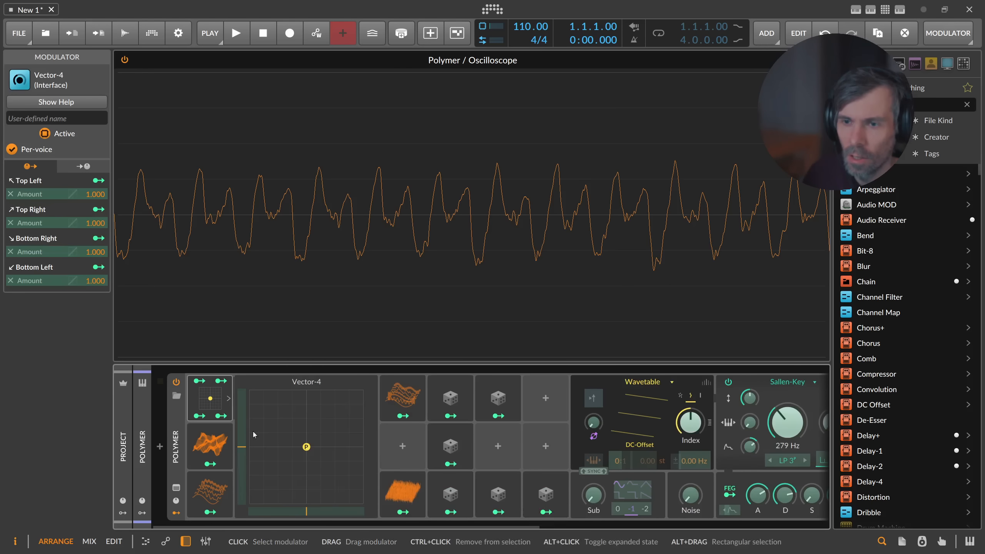
{"action": "left_click_drag", "start_coordinate": [310, 512], "coordinate": [362, 507]}
{"action": "left_click", "coordinate": [564, 495]}
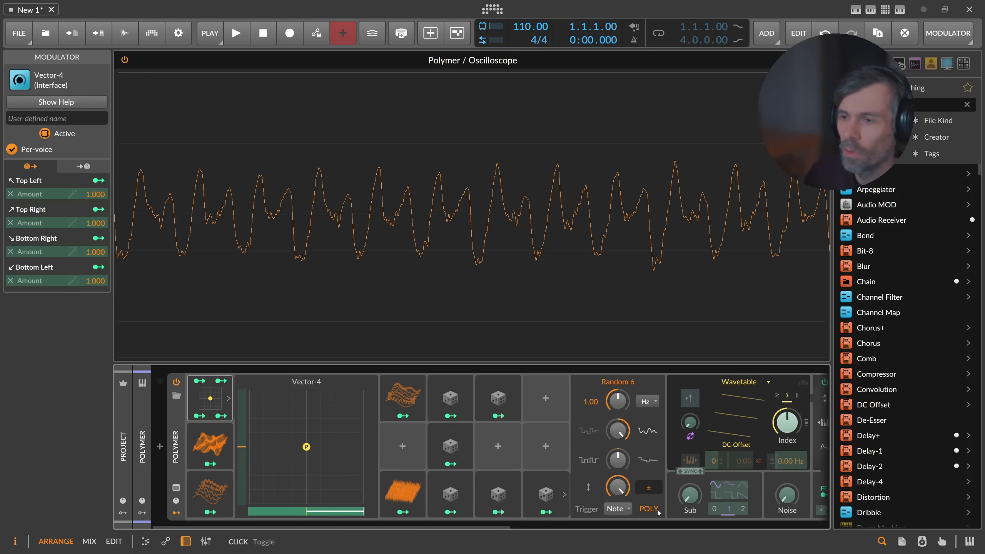
{"action": "left_click", "coordinate": [515, 494]}
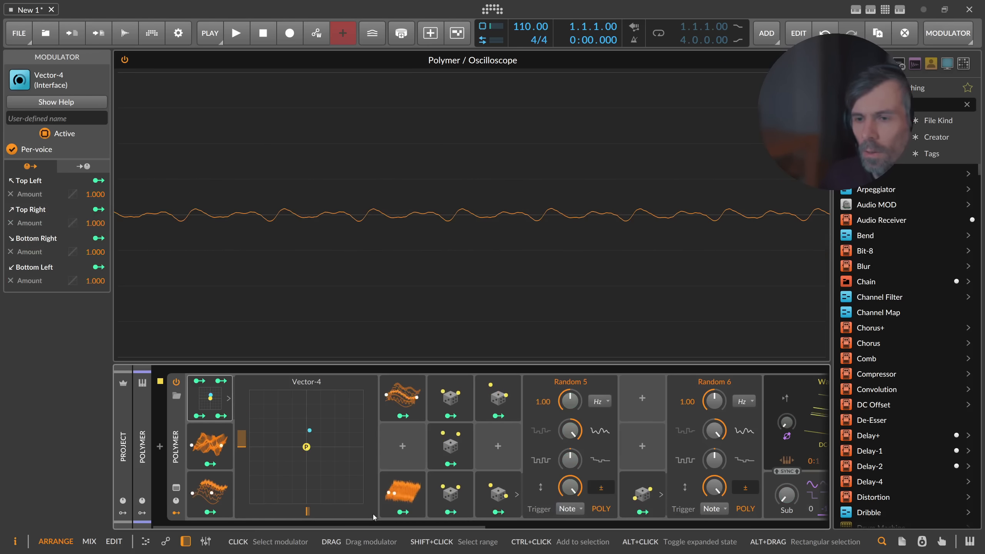
Insert ValhallaSupermassive before Delay-2 in Polymer's FX chain.
{"action": "left_click_drag", "start_coordinate": [360, 526], "coordinate": [715, 527]}
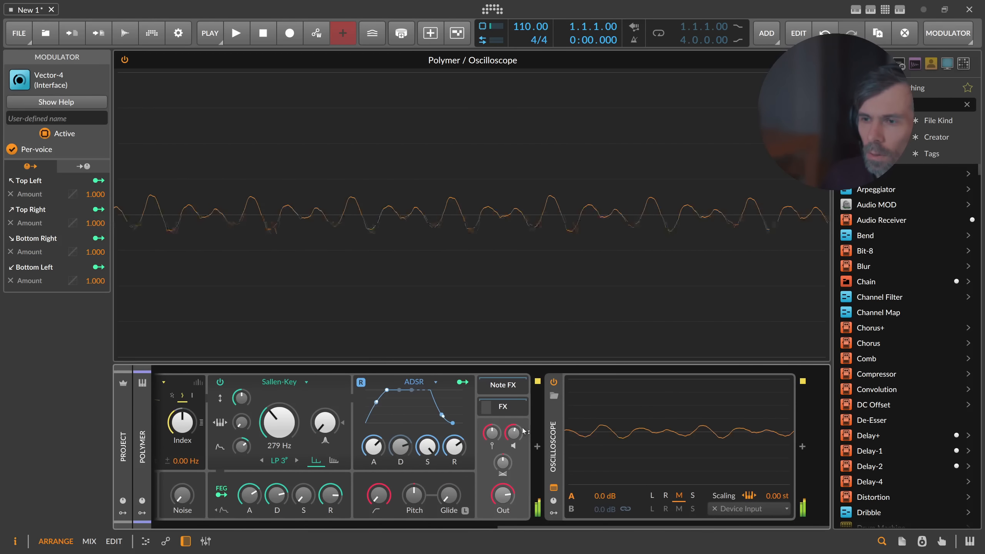
{"action": "left_click", "coordinate": [508, 410]}
{"action": "left_click", "coordinate": [541, 447]}
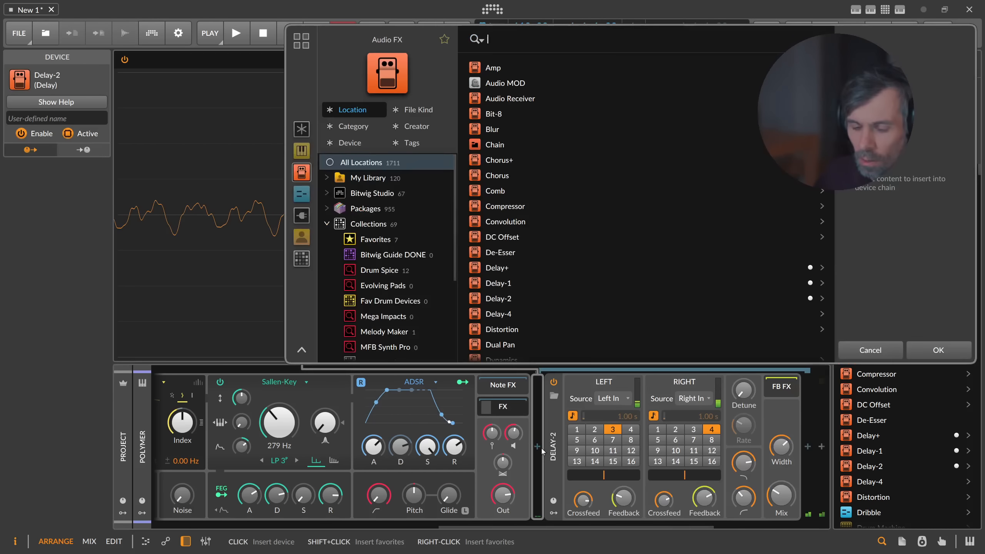
{"action": "type", "text": "super"}
{"action": "key", "text": "Return"}
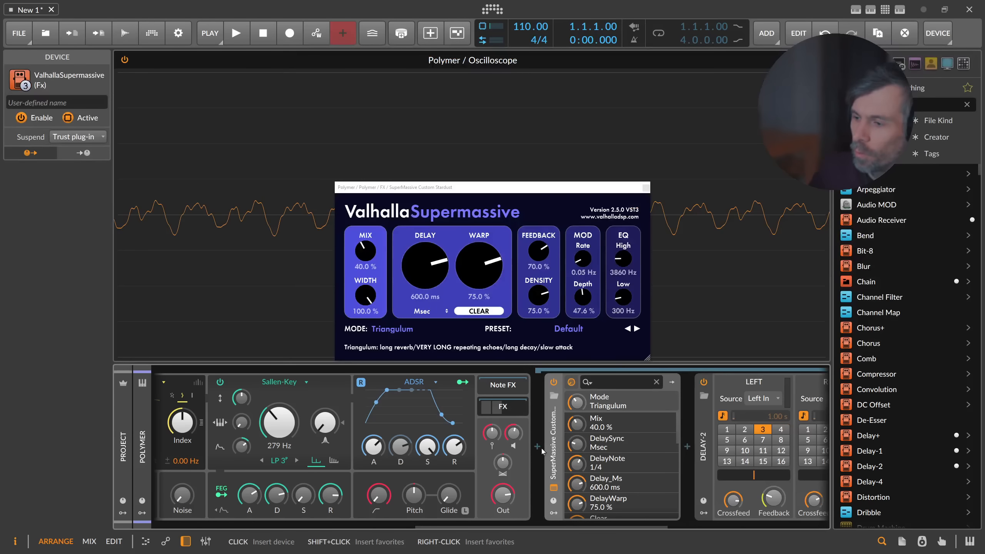
Load Supermassive's massive reverb preset SpaceIsThePlace and set its EQ High to 4640 Hz.
{"action": "left_click", "coordinate": [568, 329]}
{"action": "mouse_move", "coordinate": [558, 431]}
{"action": "mouse_move", "coordinate": [623, 431]}
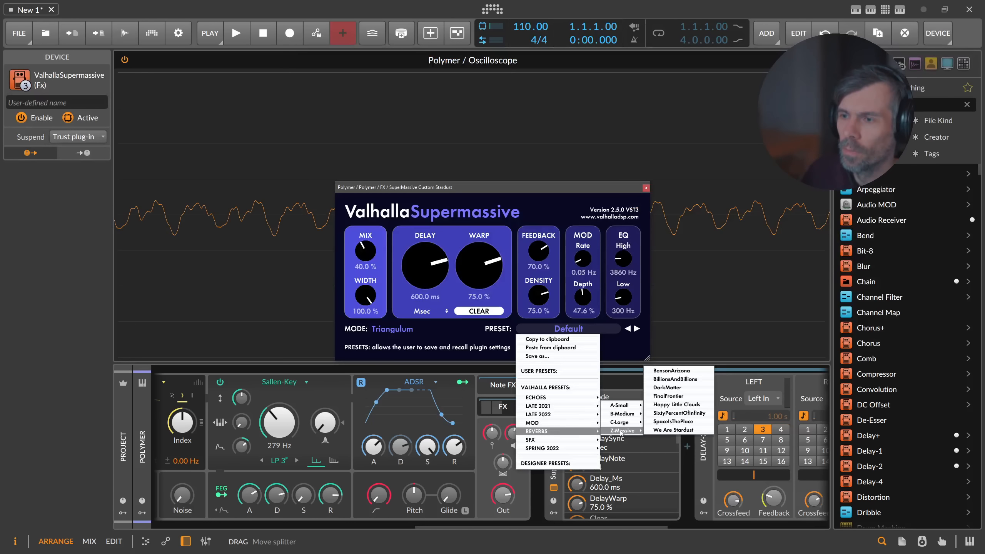
{"action": "left_click", "coordinate": [673, 421]}
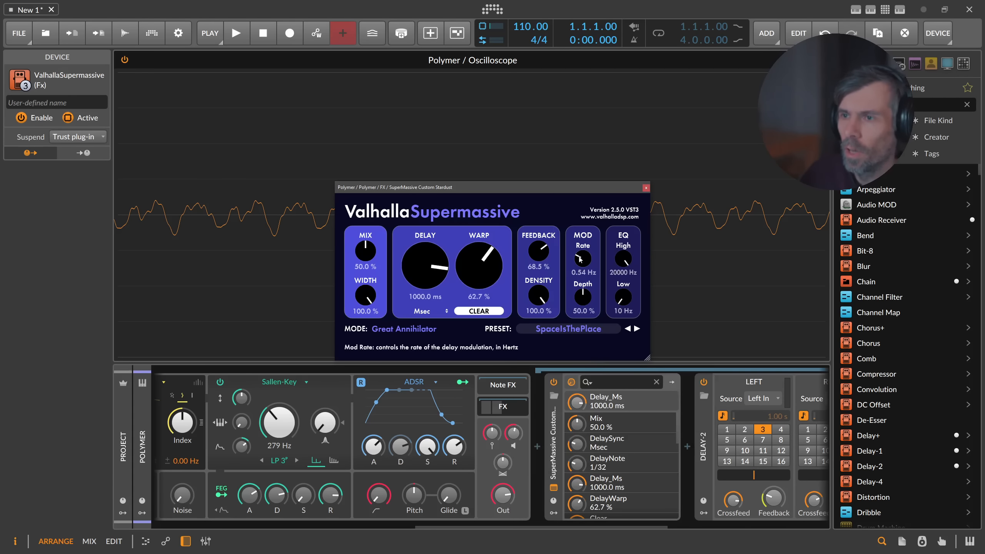
{"action": "left_click_drag", "start_coordinate": [626, 262], "coordinate": [622, 341]}
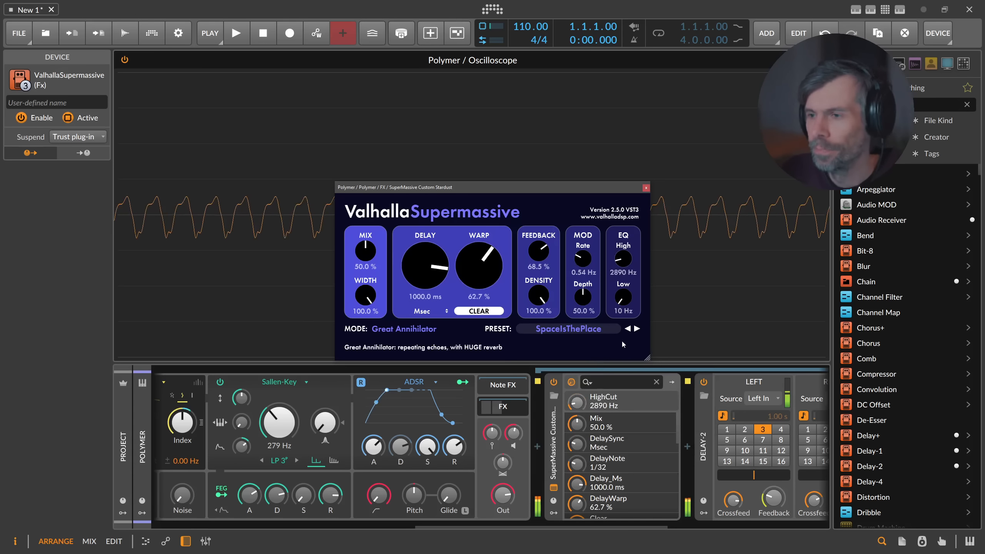
{"action": "left_click_drag", "start_coordinate": [621, 341], "coordinate": [623, 334]}
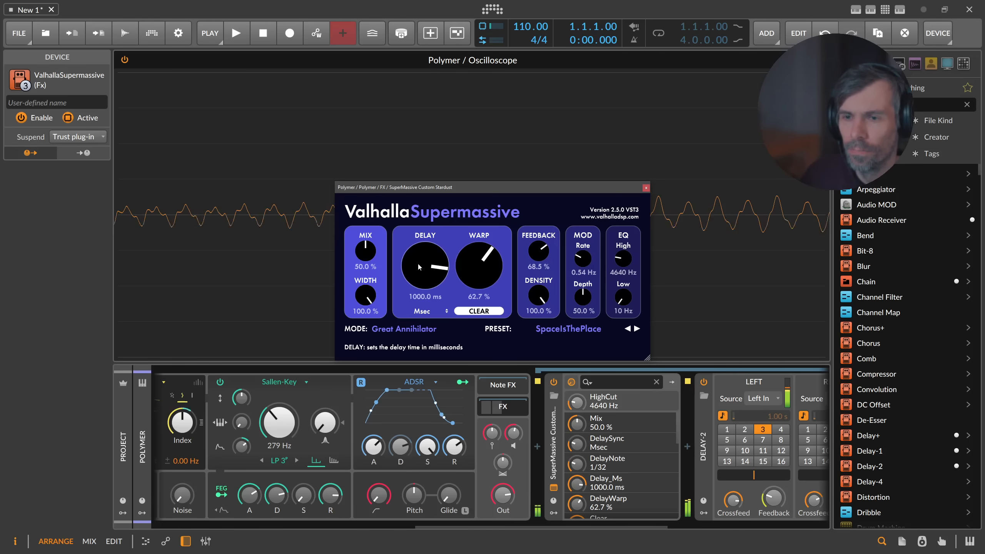
Switch the Sallen-Key filter to LP 4 mode and slightly raise its envelope modulation amount.
{"action": "left_click", "coordinate": [297, 460]}
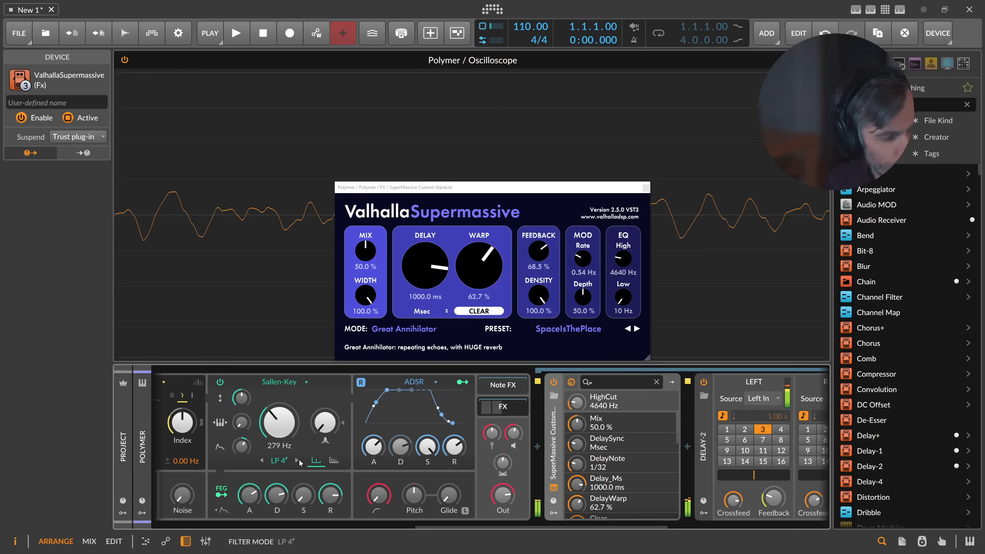
{"action": "left_click_drag", "start_coordinate": [241, 446], "coordinate": [242, 439]}
{"action": "left_click", "coordinate": [356, 524]}
{"action": "left_click_drag", "start_coordinate": [356, 524], "coordinate": [332, 525]}
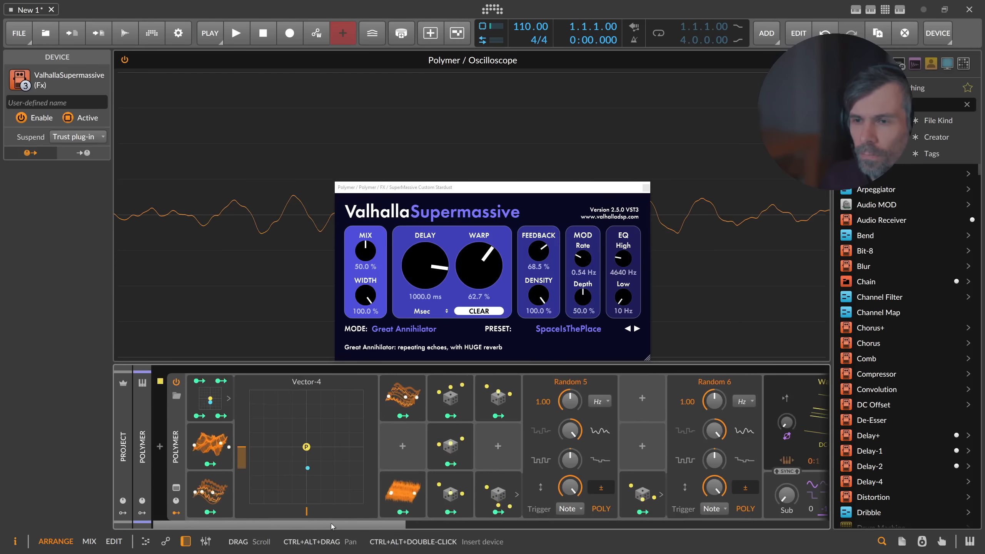
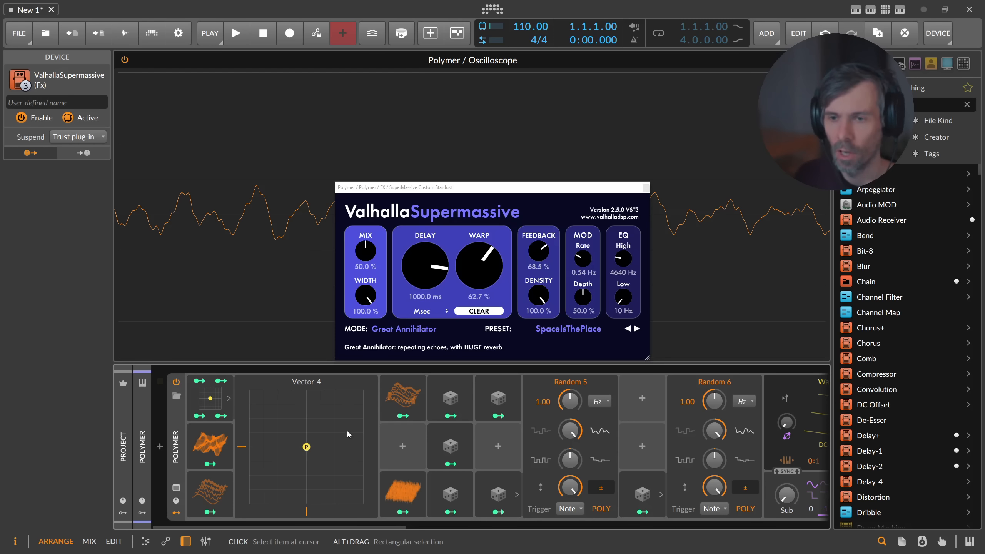
Examine the settings of Wavetable LFO 2, including its available timebase options.
{"action": "left_click", "coordinate": [213, 432]}
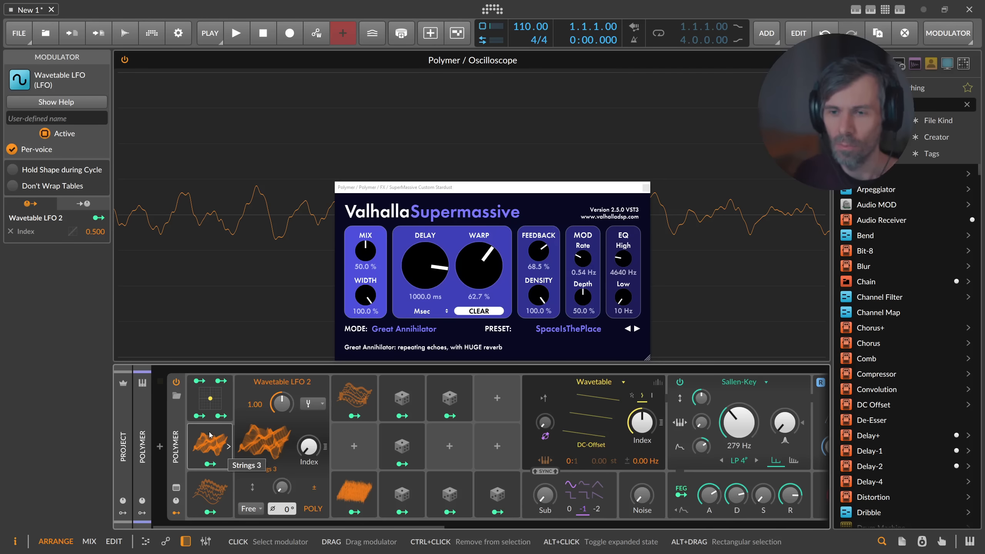
{"action": "left_click", "coordinate": [225, 446]}
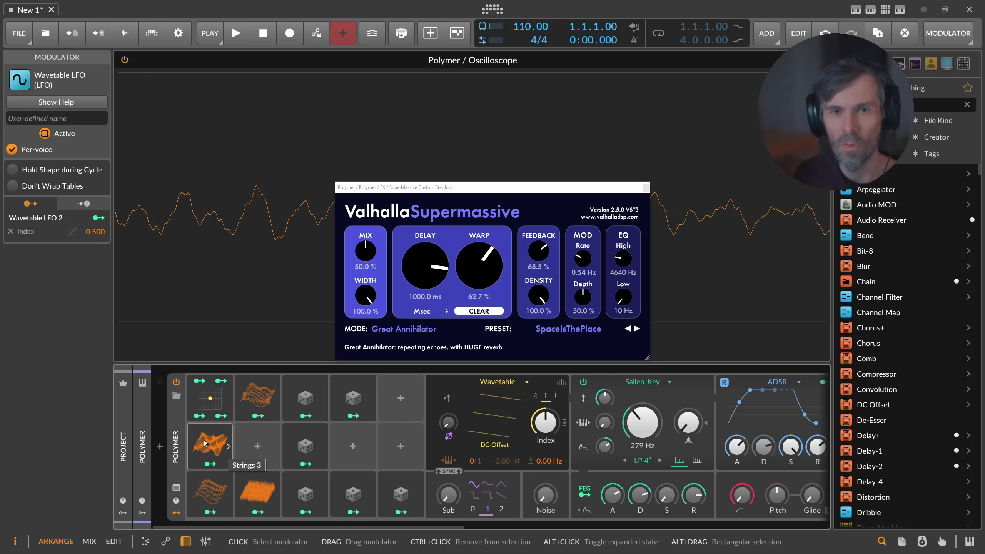
{"action": "left_click", "coordinate": [229, 447]}
{"action": "left_click", "coordinate": [313, 404]}
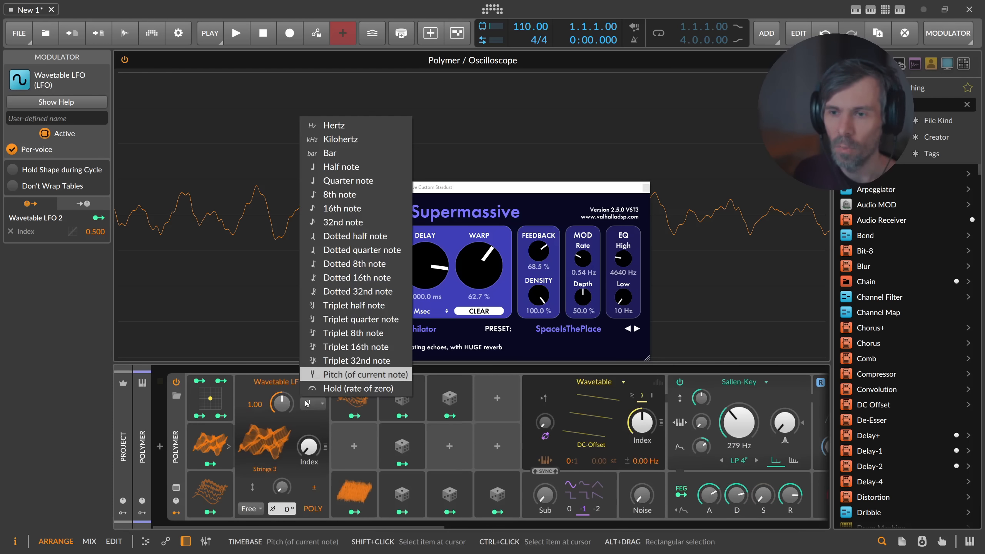
{"action": "left_click", "coordinate": [216, 439]}
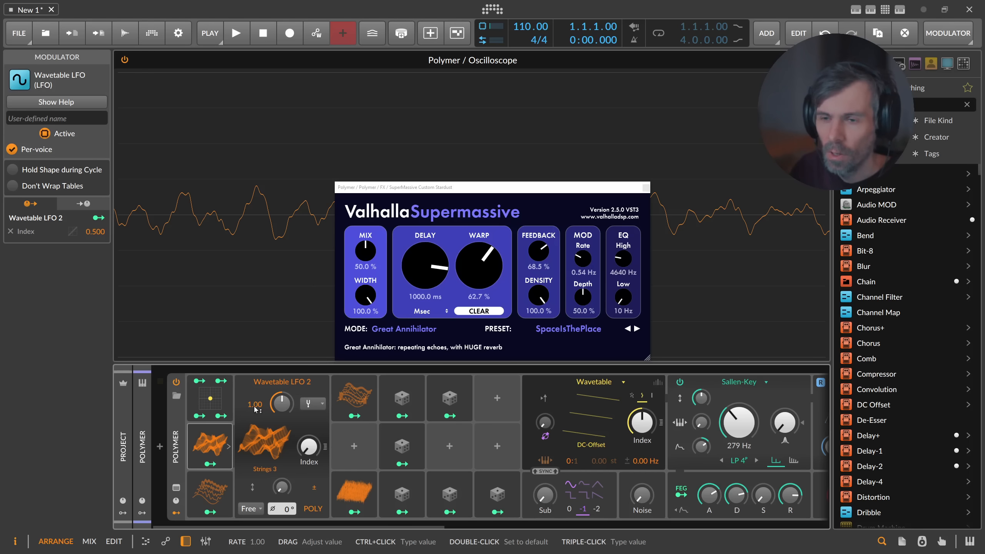
{"action": "left_click", "coordinate": [199, 435], "text": "alt"}
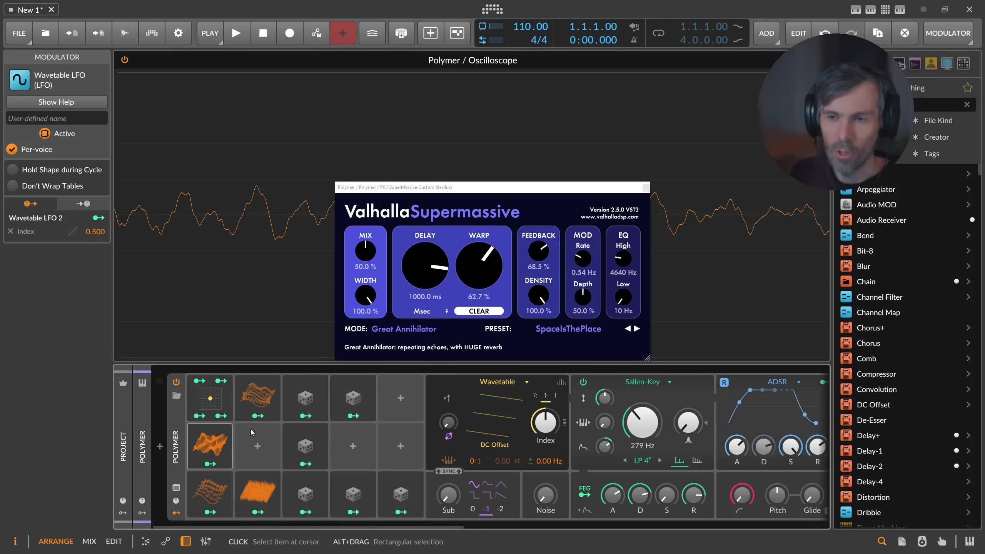
Add a Curves modulator in the empty slot beside Wavetable LFO 2.
{"action": "left_click", "coordinate": [258, 448]}
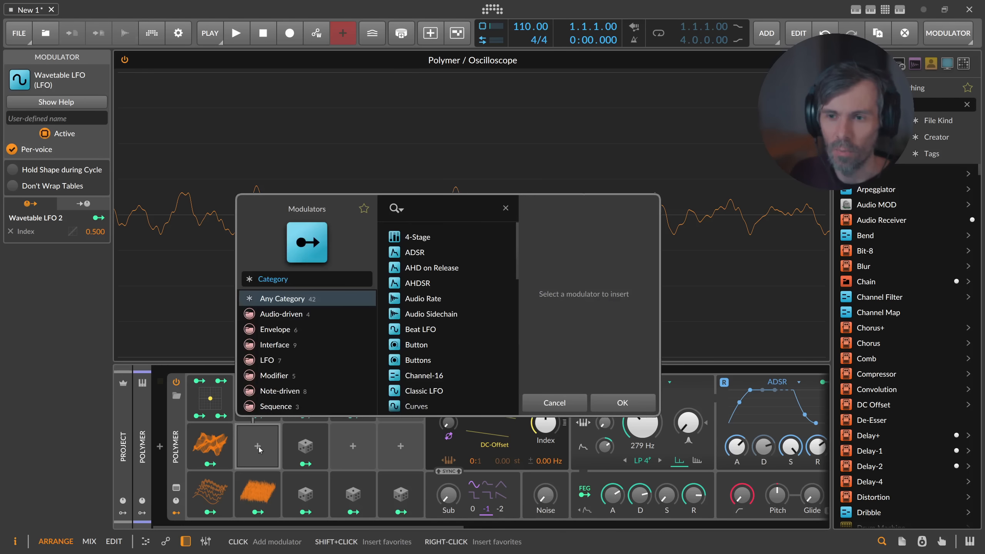
{"action": "type", "text": "ciu"}
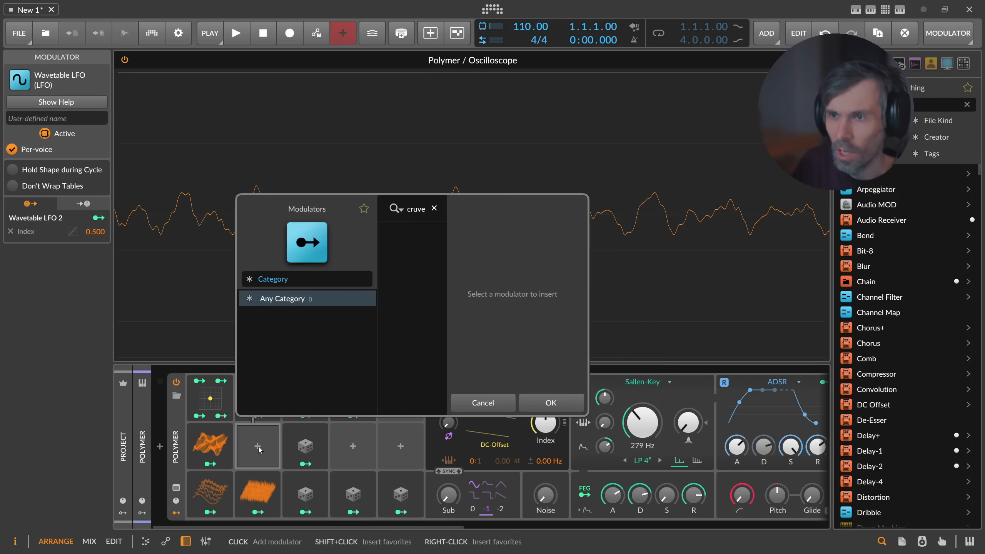
{"action": "key", "text": "BackSpace"}
{"action": "key", "text": "BackSpace"}
{"action": "type", "text": "urve"}
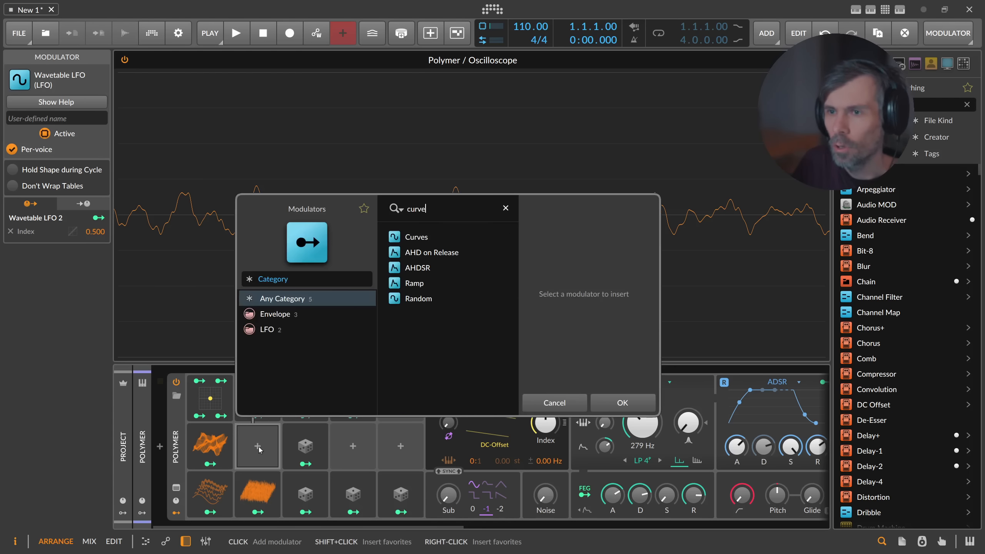
{"action": "key", "text": "Down"}
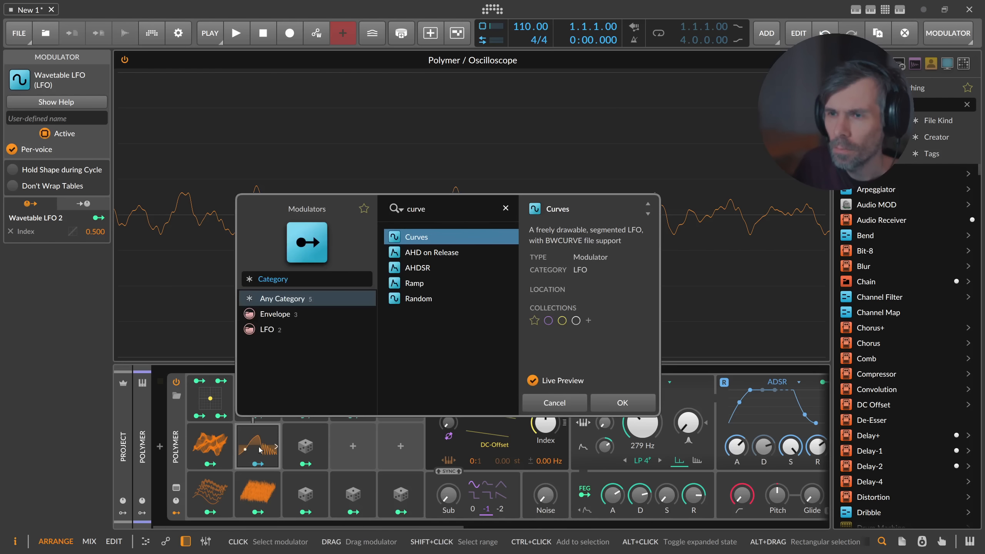
{"action": "key", "text": "Return"}
Set the Curves modulator's timebase to Pitch (of current note).
{"action": "left_click", "coordinate": [258, 450]}
{"action": "left_click", "coordinate": [360, 404]}
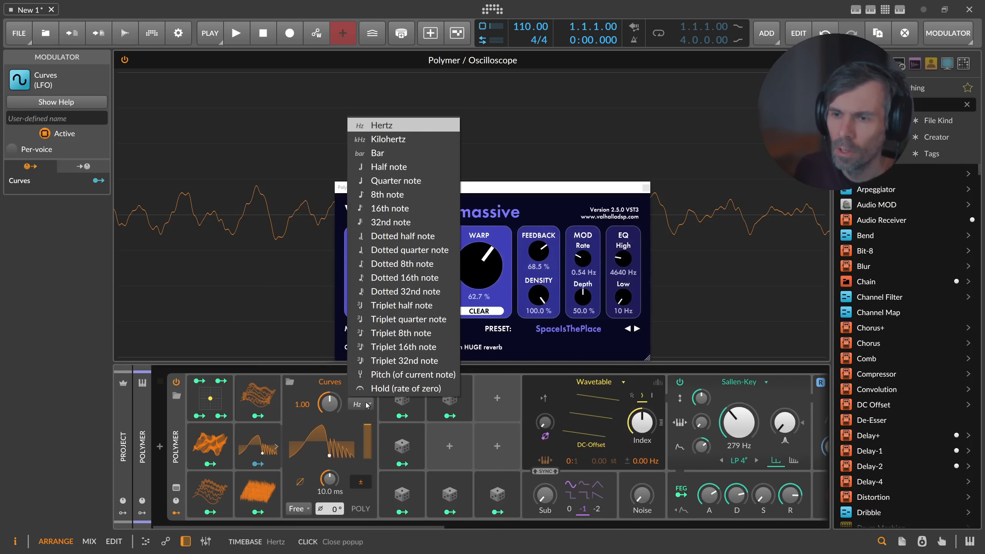
{"action": "left_click", "coordinate": [393, 375]}
{"action": "left_click", "coordinate": [276, 447]}
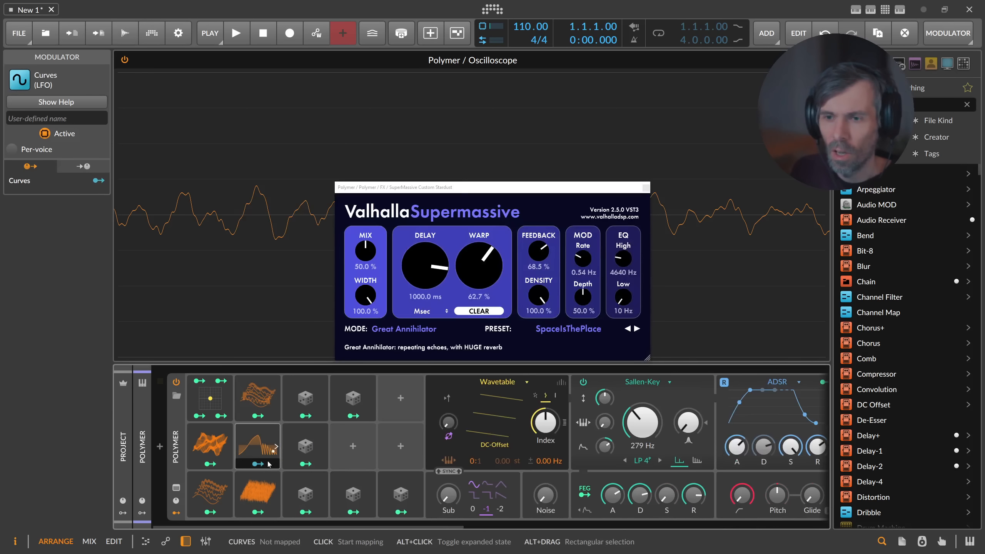
Map the Curves modulator to Wavetable LFO 1's phase with an amount of 180.0 and show the Curves settings.
{"action": "left_click", "coordinate": [267, 464]}
{"action": "left_click", "coordinate": [228, 446]}
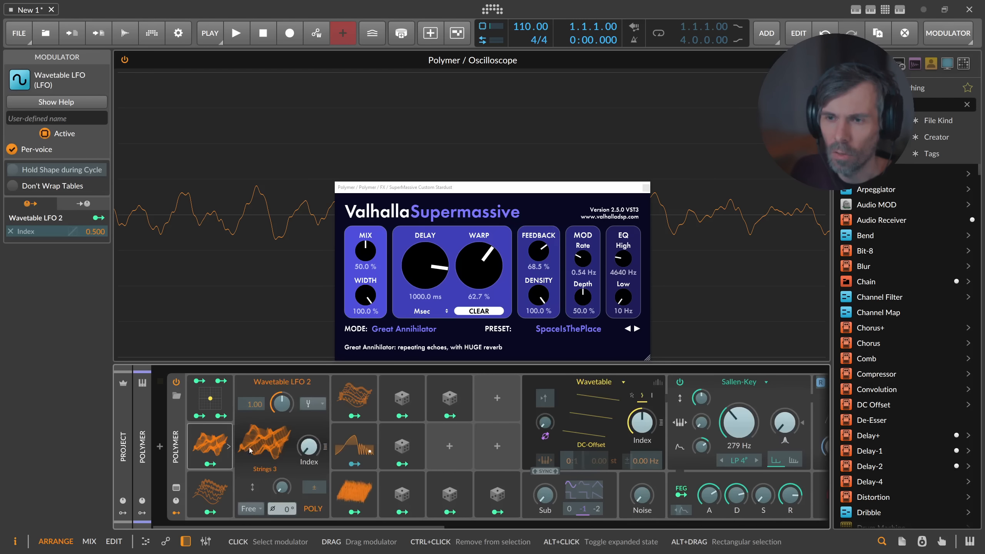
{"action": "left_click", "coordinate": [372, 398]}
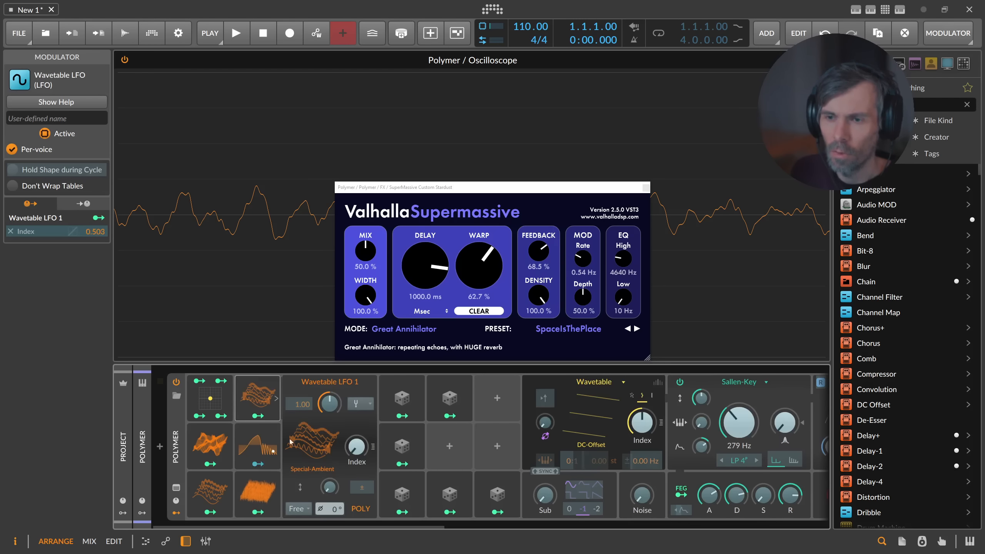
{"action": "left_click_drag", "start_coordinate": [330, 509], "coordinate": [330, 457]}
{"action": "left_click", "coordinate": [267, 463]}
{"action": "left_click", "coordinate": [266, 460]}
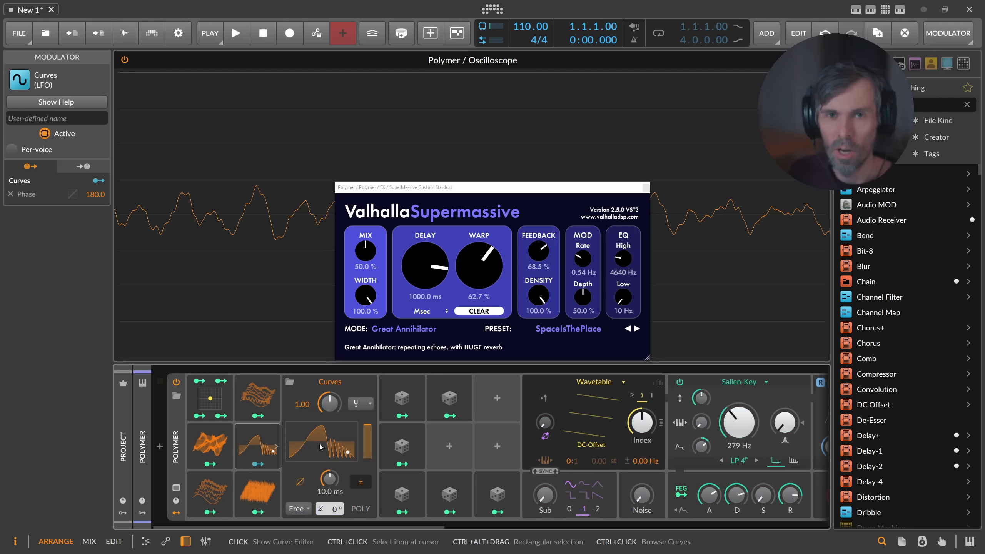
Set the Curves modulator's smoothing time to 0.01 ms.
{"action": "left_click", "coordinate": [361, 404]}
{"action": "left_click", "coordinate": [380, 375]}
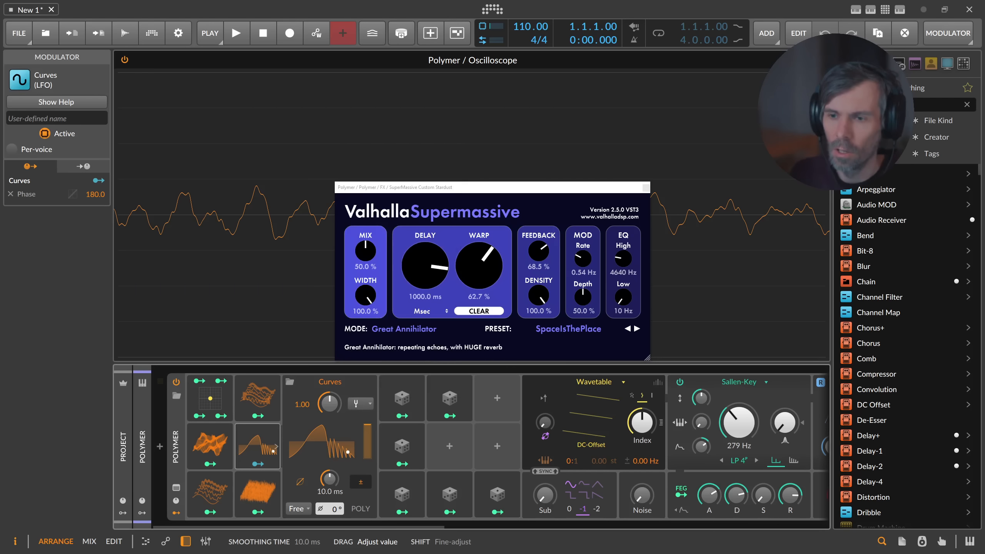
{"action": "left_click_drag", "start_coordinate": [329, 480], "coordinate": [329, 505]}
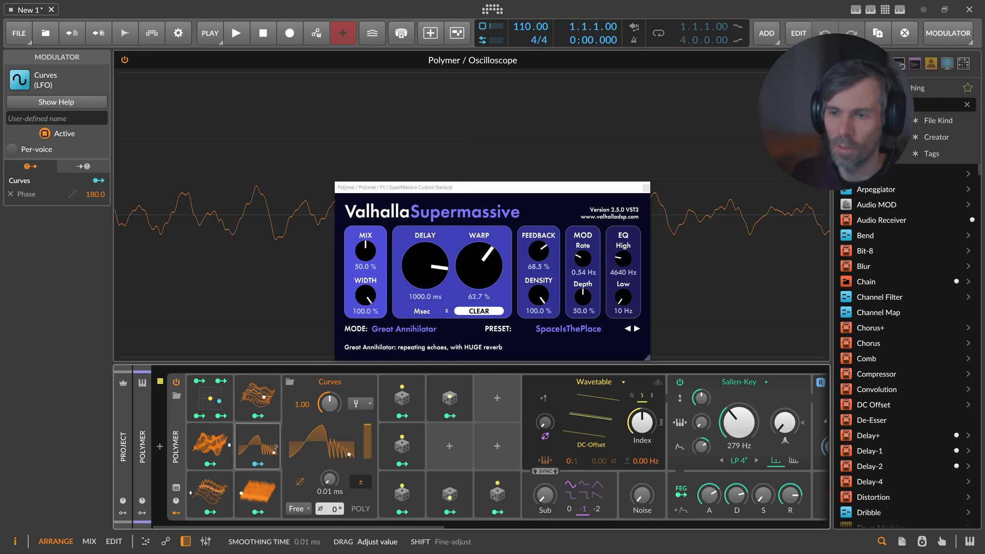
Open the Curves modulator's curve for editing, clear of the Supermassive window, and reset the curve.
{"action": "left_click", "coordinate": [312, 450]}
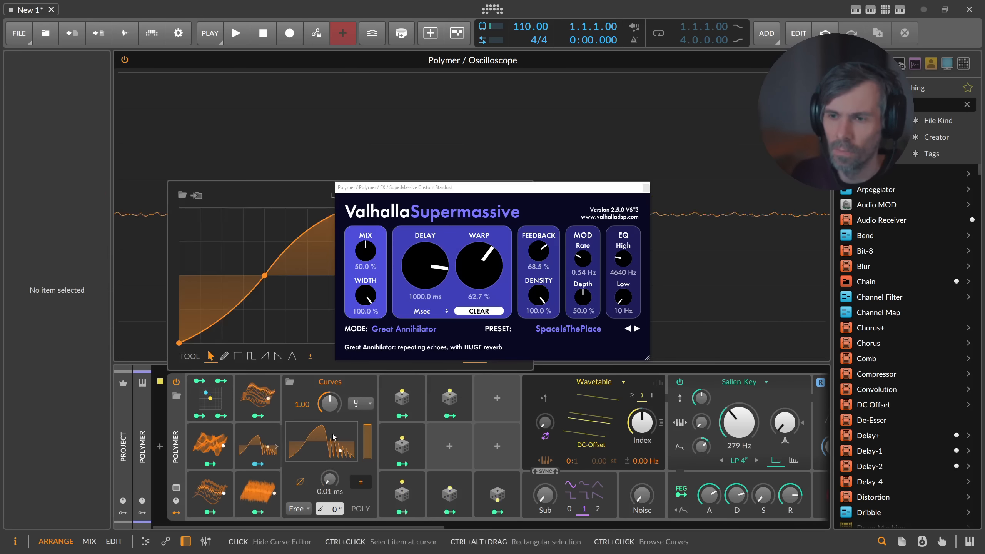
{"action": "left_click_drag", "start_coordinate": [647, 191], "coordinate": [708, 136]}
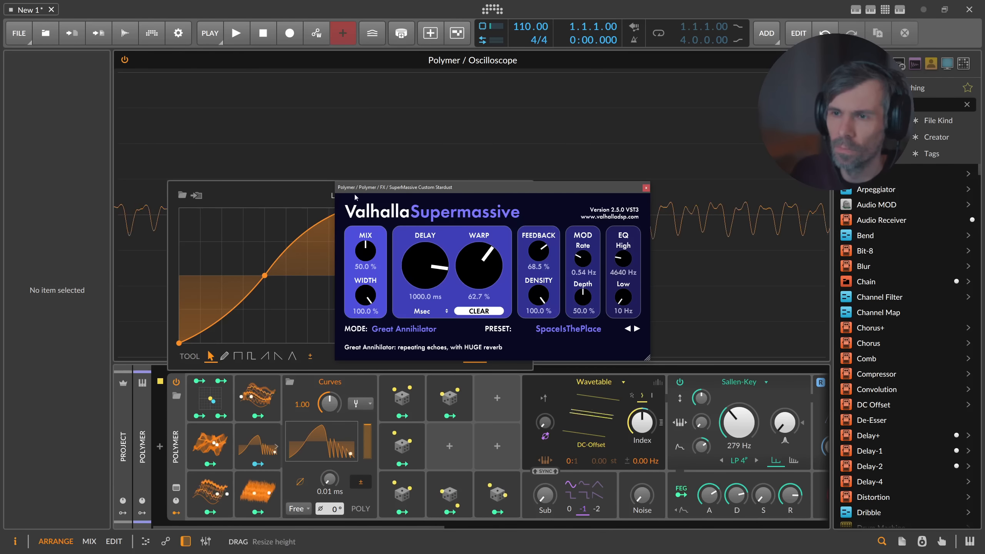
{"action": "left_click_drag", "start_coordinate": [396, 188], "coordinate": [626, 109]}
{"action": "right_click", "coordinate": [412, 233]}
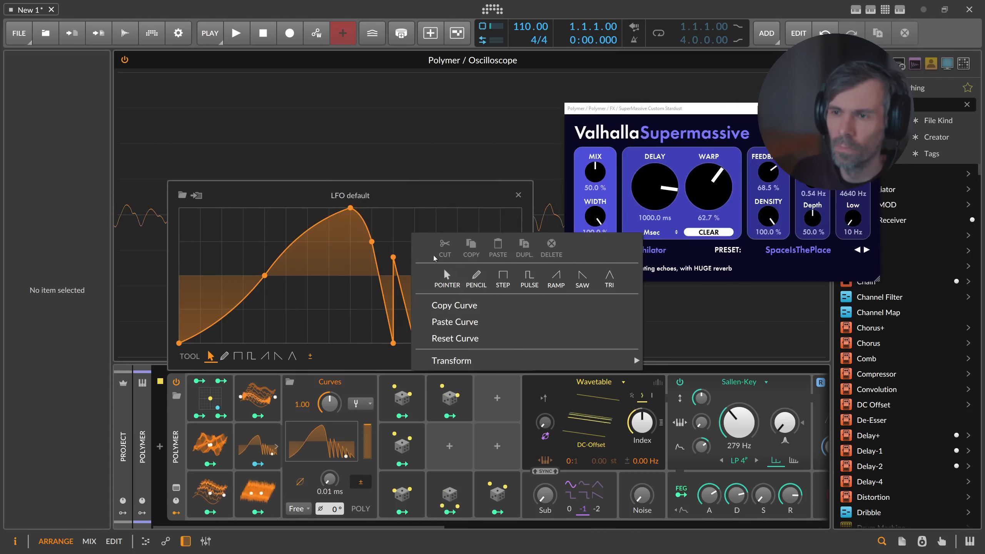
{"action": "left_click", "coordinate": [446, 337]}
Shape the curve into three uneven sharp peaks by shifting the centre peak and adding five points, with the first low point at -50.9 %.
{"action": "left_click_drag", "start_coordinate": [350, 208], "coordinate": [387, 208]}
{"action": "double_click", "coordinate": [285, 241]}
{"action": "double_click", "coordinate": [283, 317]}
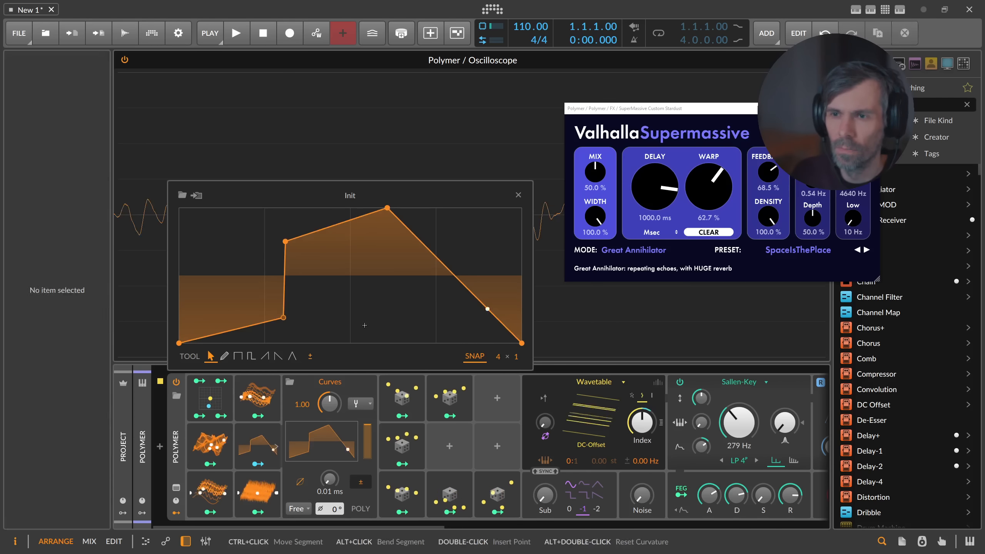
{"action": "double_click", "coordinate": [364, 325]}
{"action": "double_click", "coordinate": [451, 230]}
{"action": "double_click", "coordinate": [440, 324]}
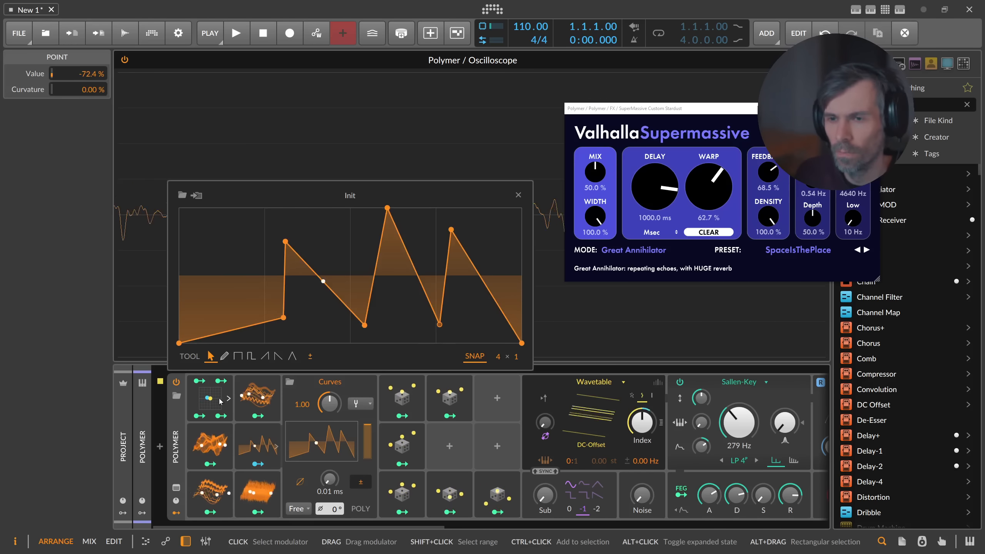
{"action": "left_click_drag", "start_coordinate": [283, 317], "coordinate": [265, 310]}
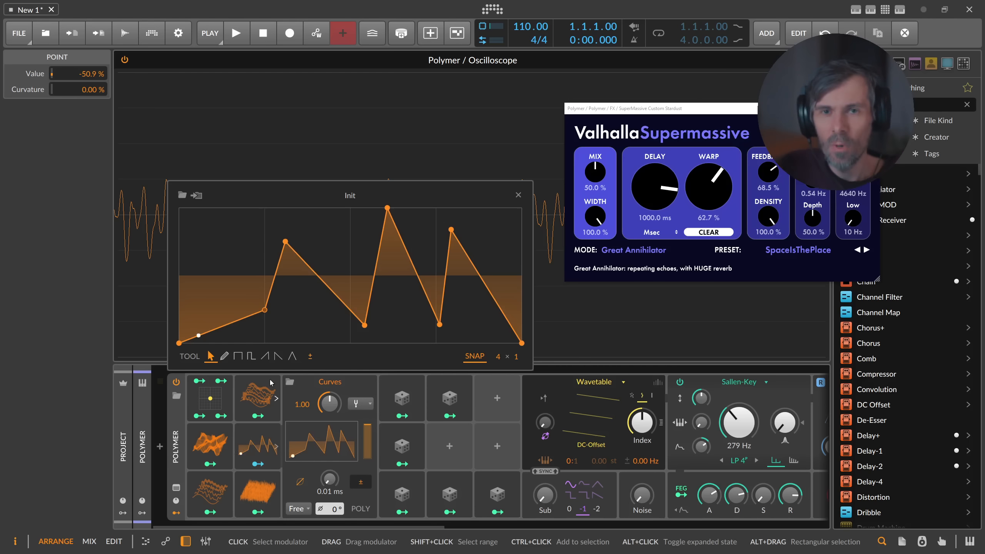
Close the curve editor and the Supermassive window, and collapse the Curves modulator's settings.
{"action": "left_click", "coordinate": [518, 194]}
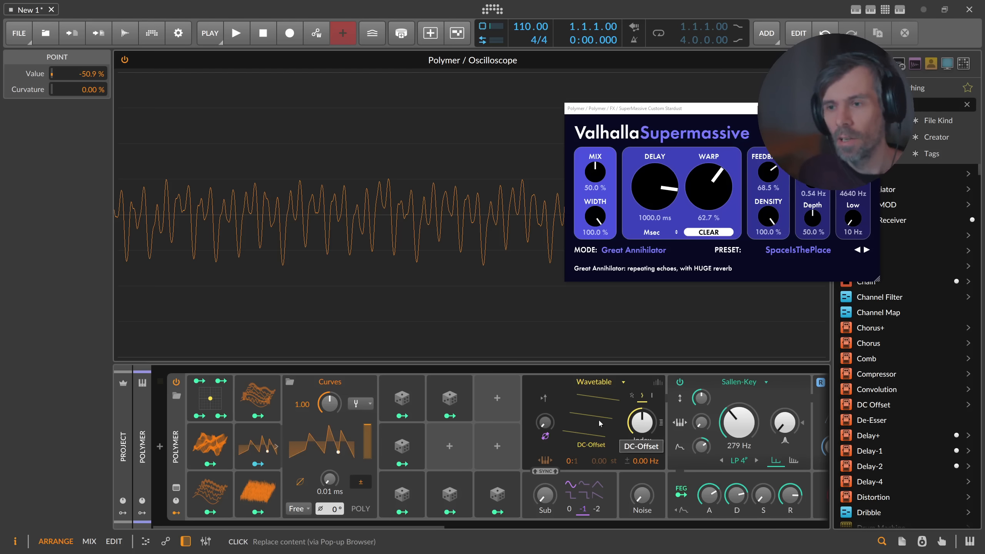
{"action": "left_click", "coordinate": [872, 108]}
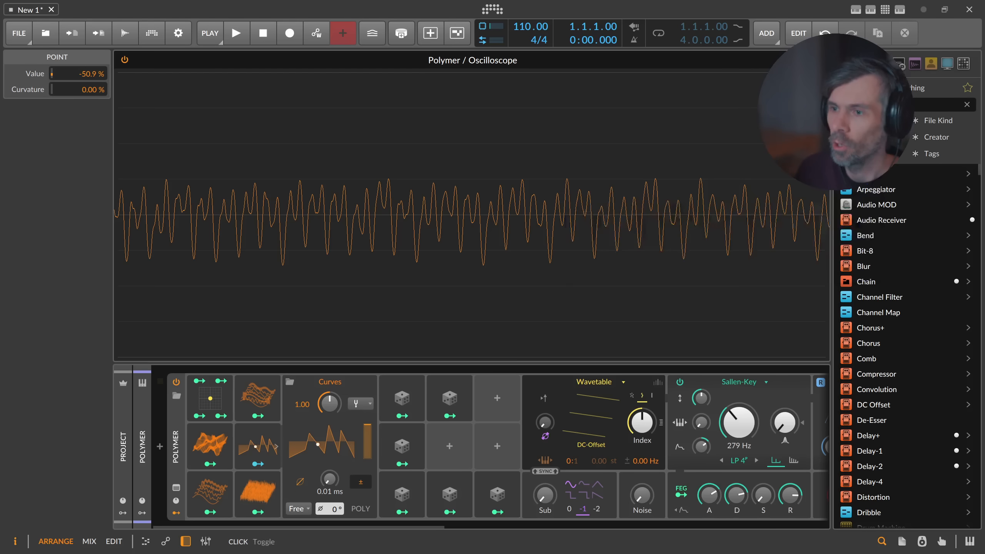
{"action": "left_click", "coordinate": [267, 444]}
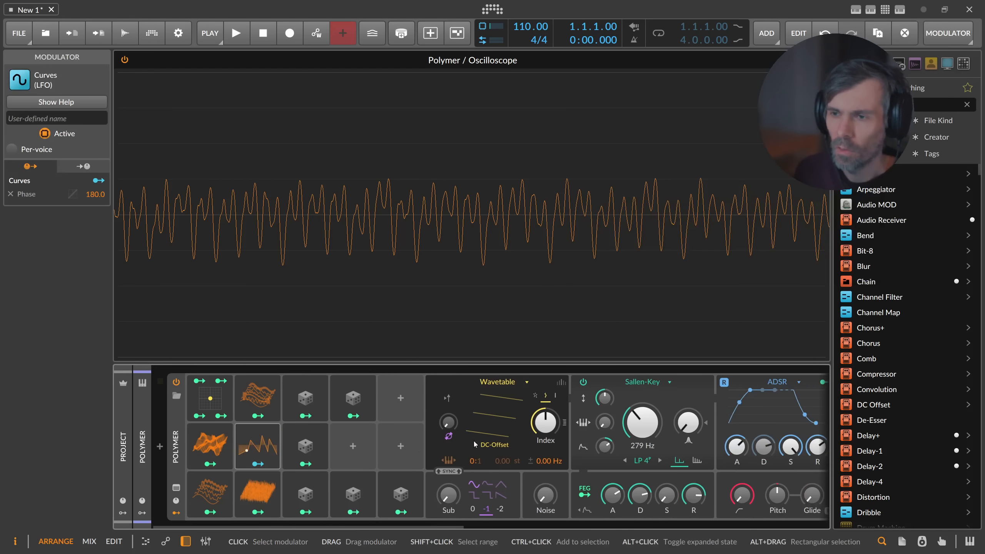
Move the Random 6 modulator into the empty slot in the middle row, and close the expanded Oscilloscope view.
{"action": "left_click_drag", "start_coordinate": [403, 485], "coordinate": [359, 452]}
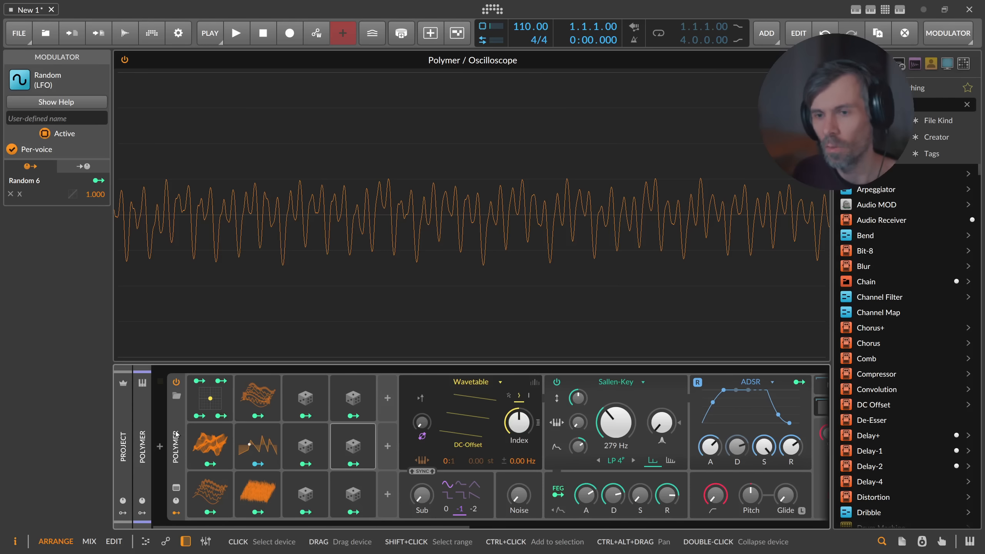
{"action": "mouse_move", "coordinate": [233, 527]}
{"action": "left_mouse_down"}
{"action": "mouse_move", "coordinate": [314, 527]}
{"action": "mouse_move", "coordinate": [233, 527]}
{"action": "left_mouse_up"}
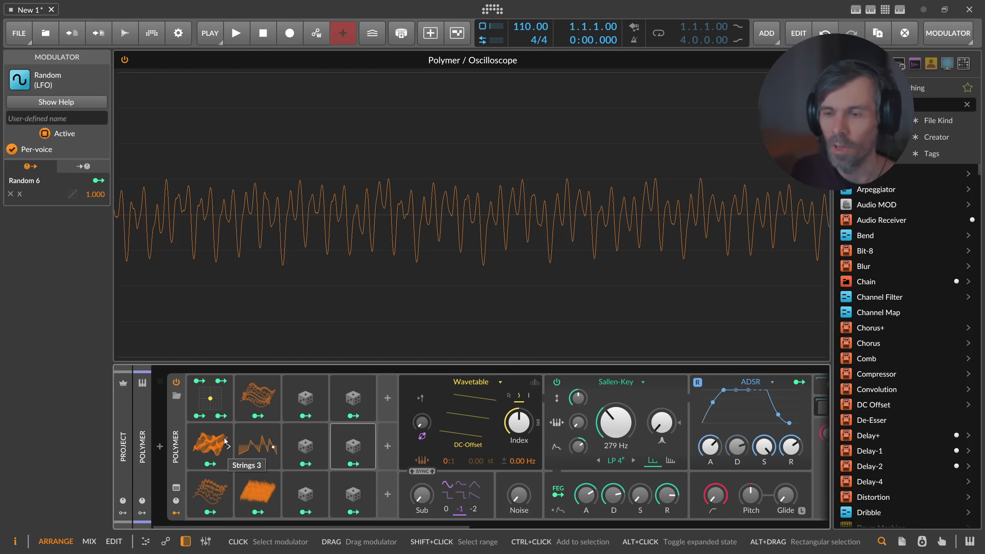
{"action": "left_click", "coordinate": [819, 60]}
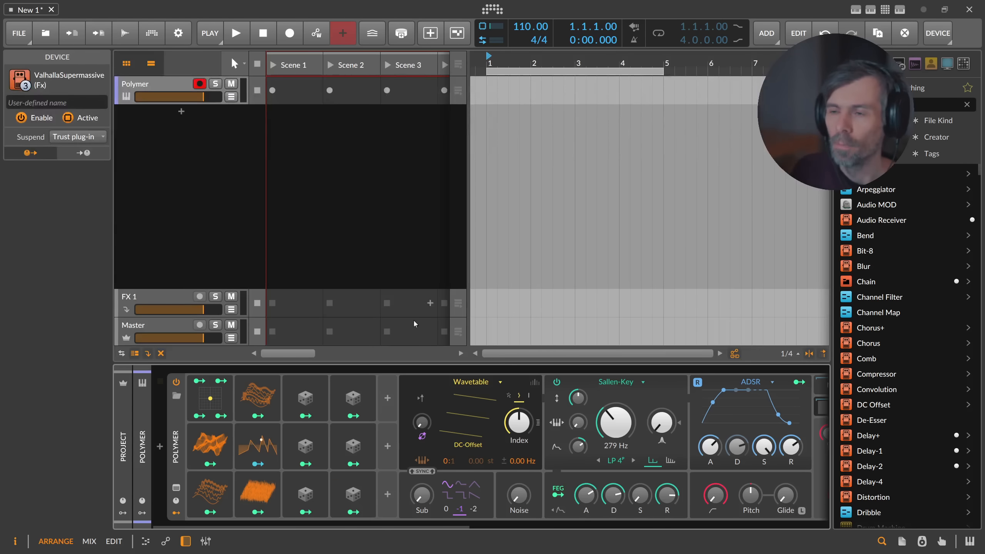
{"action": "mouse_move", "coordinate": [359, 527]}
{"action": "left_mouse_down"}
{"action": "mouse_move", "coordinate": [486, 524]}
{"action": "mouse_move", "coordinate": [365, 526]}
{"action": "left_mouse_up"}
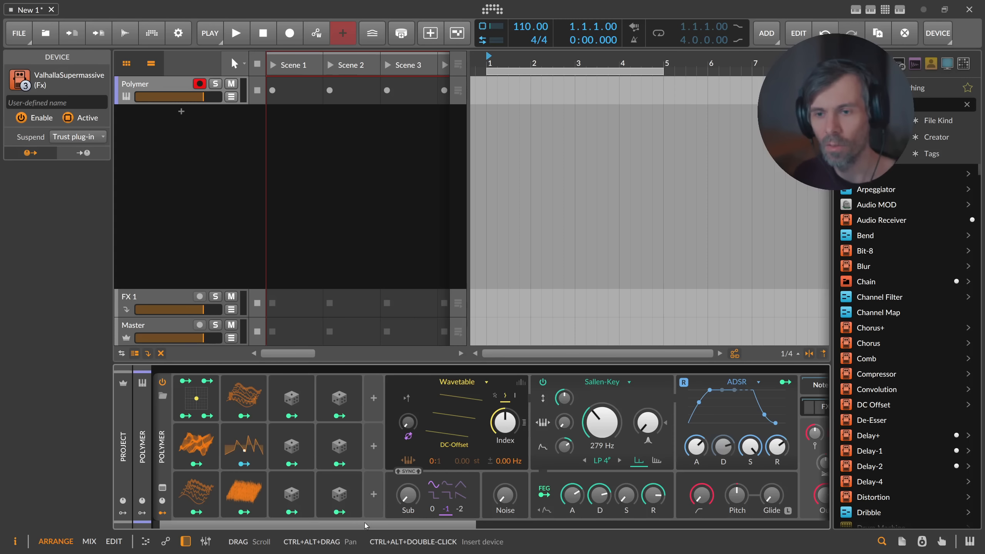
{"action": "left_click_drag", "start_coordinate": [366, 526], "coordinate": [343, 525]}
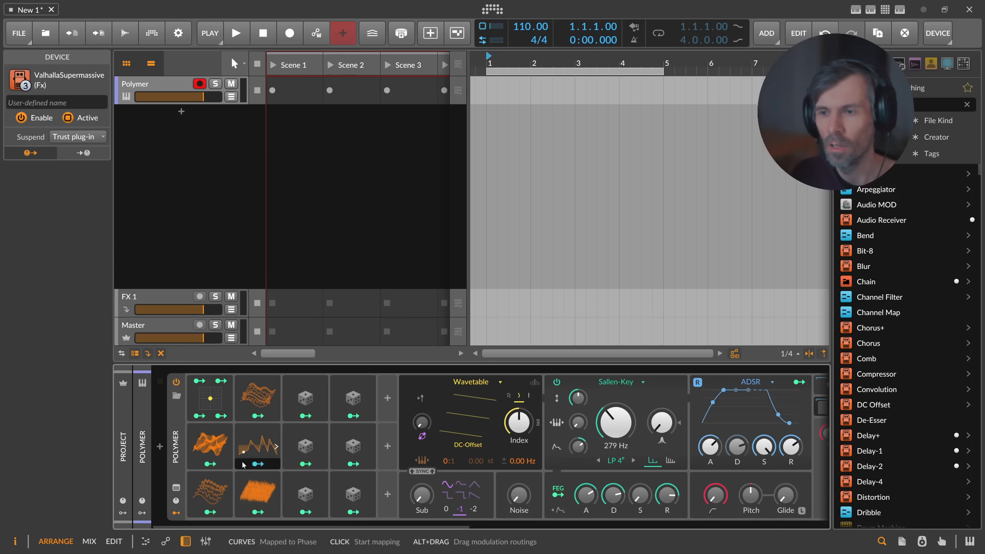
{"action": "left_click_drag", "start_coordinate": [319, 526], "coordinate": [285, 521]}
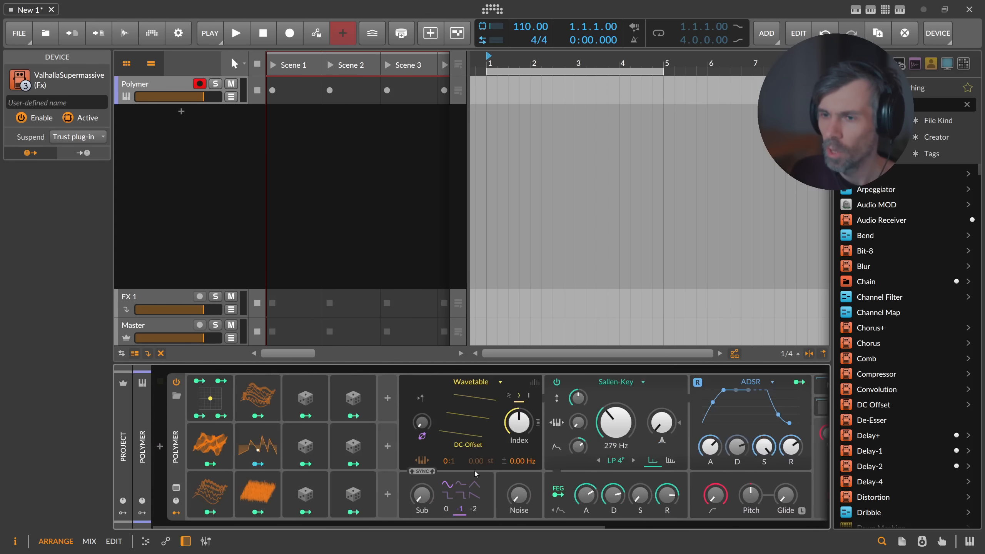